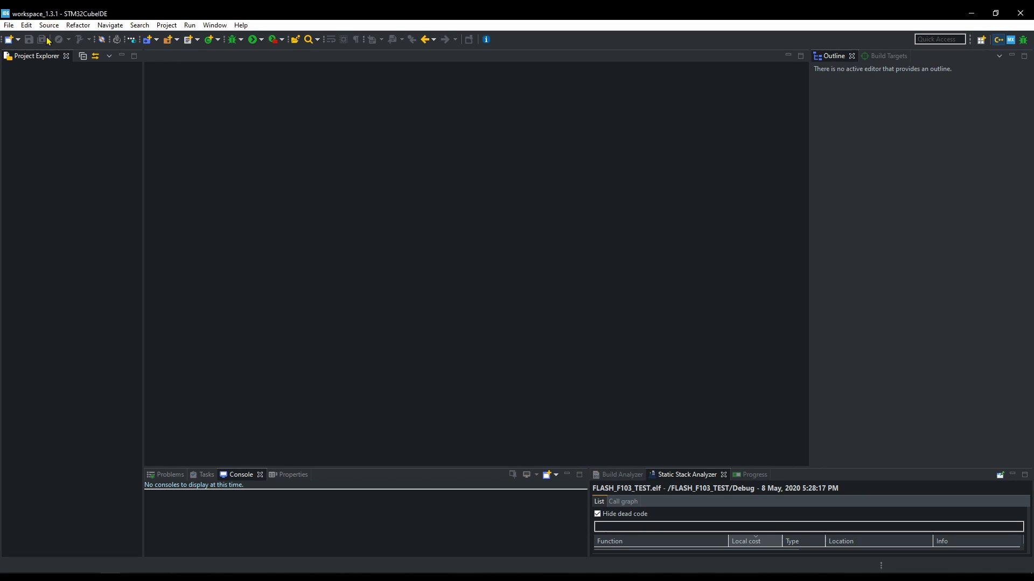
Start a new STM32 project targeting the STM32F103C8 medium-density microcontroller
click(8, 25)
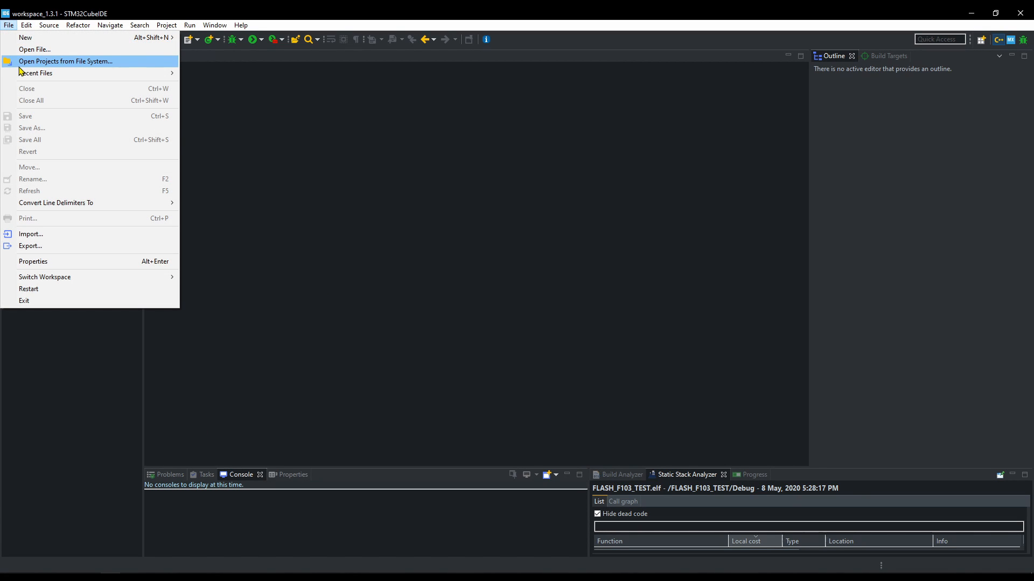
mouse_move(89, 37)
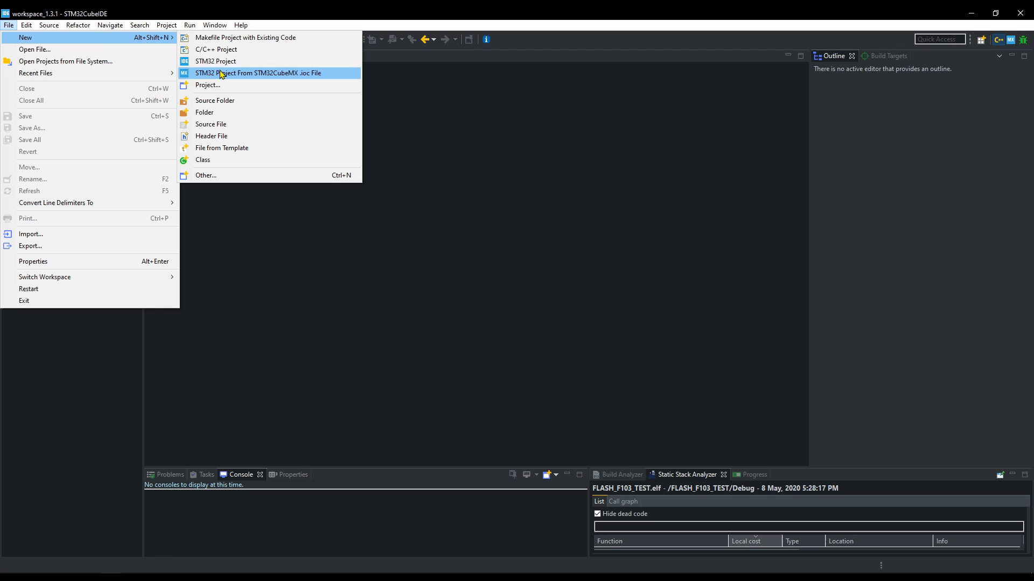
click(240, 63)
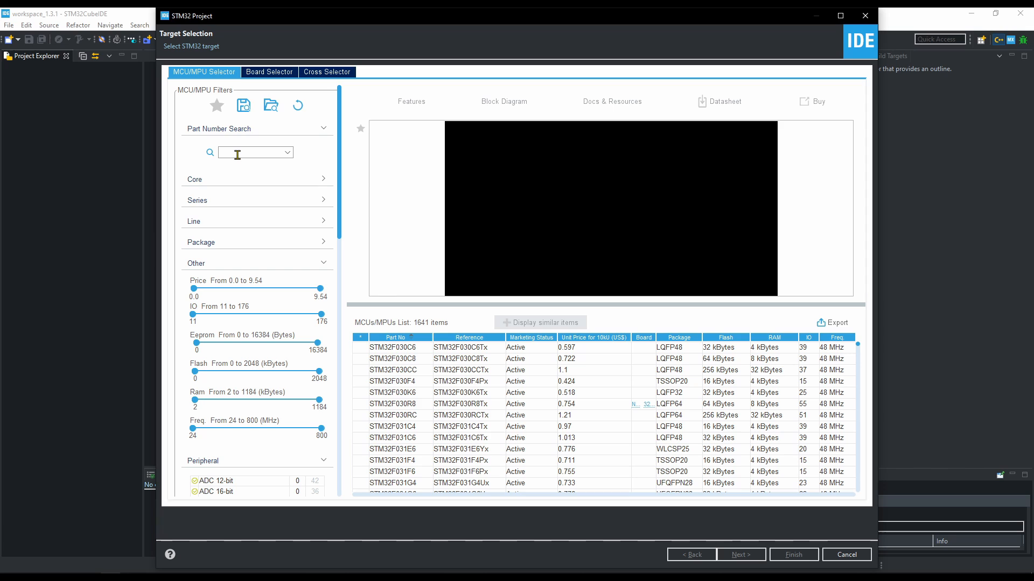
text(103)
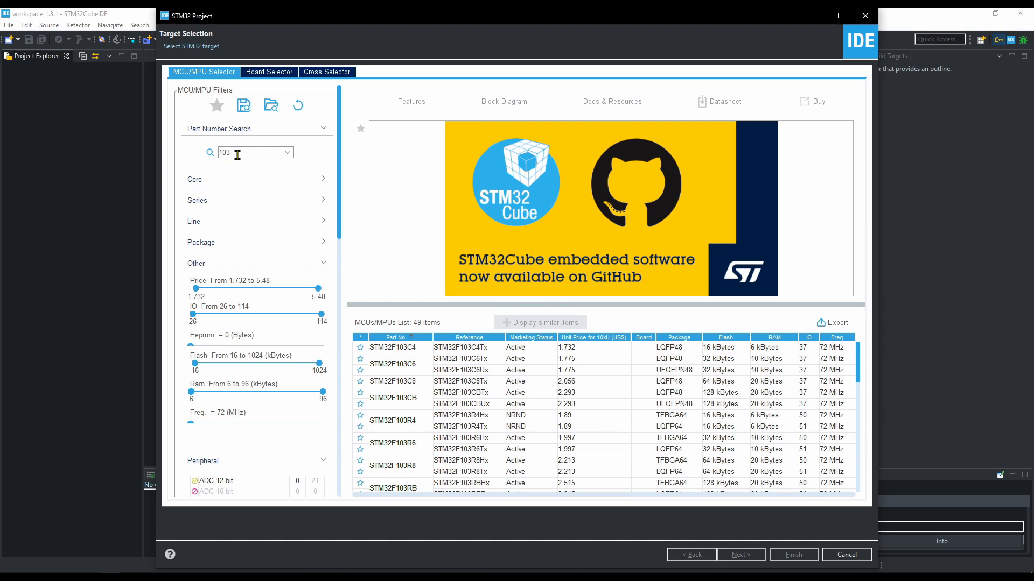
text(c8)
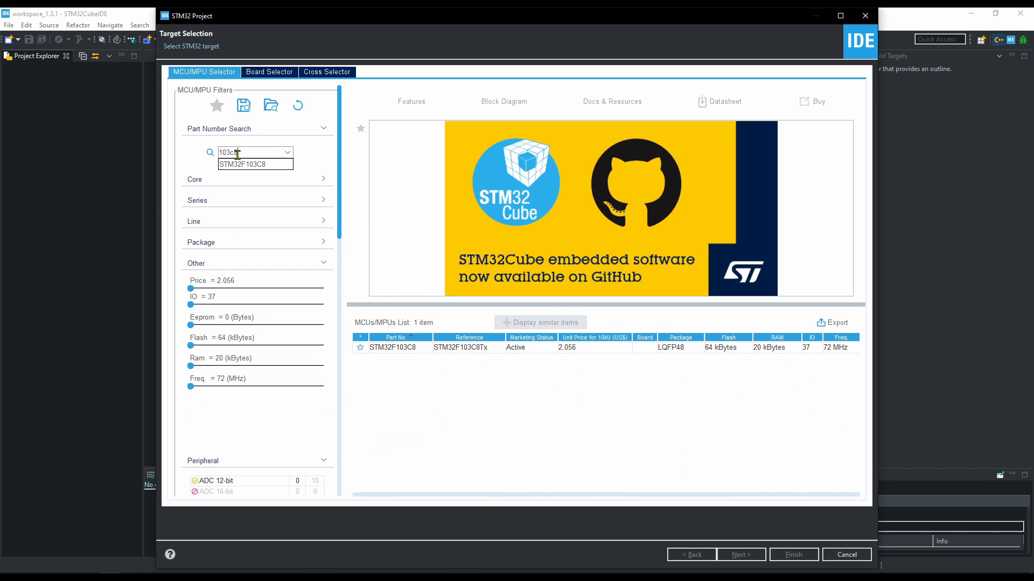
click(468, 349)
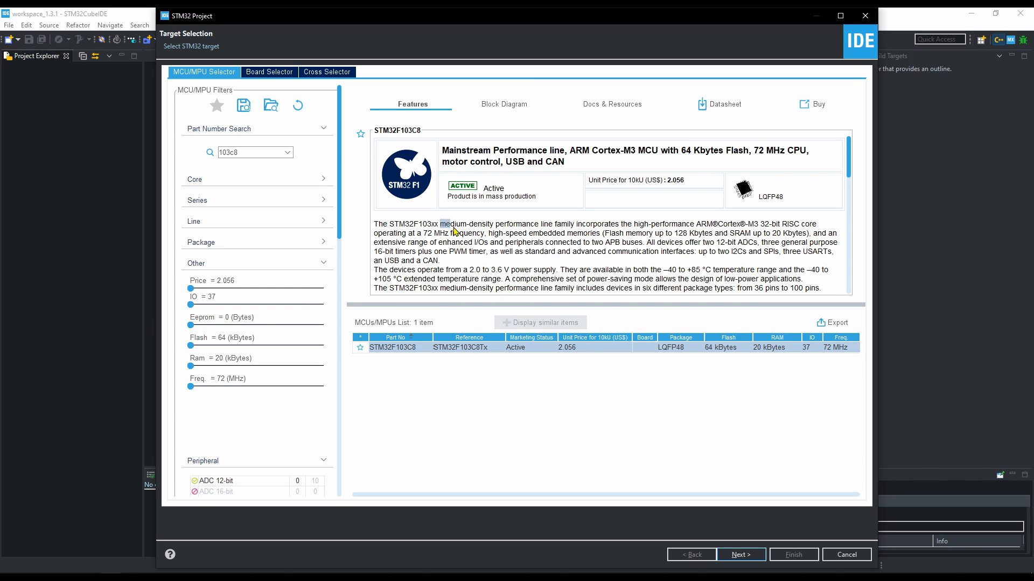
drag(440, 226, 576, 229)
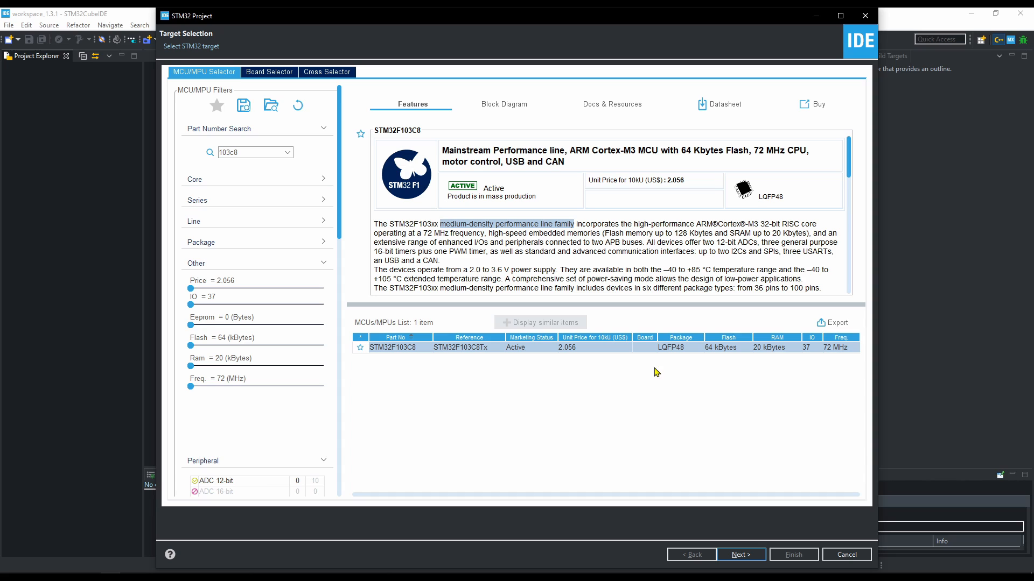
Name the project TUT_FLASH_F103 and create it, opening the STM32F103C8Tx pinout
click(741, 555)
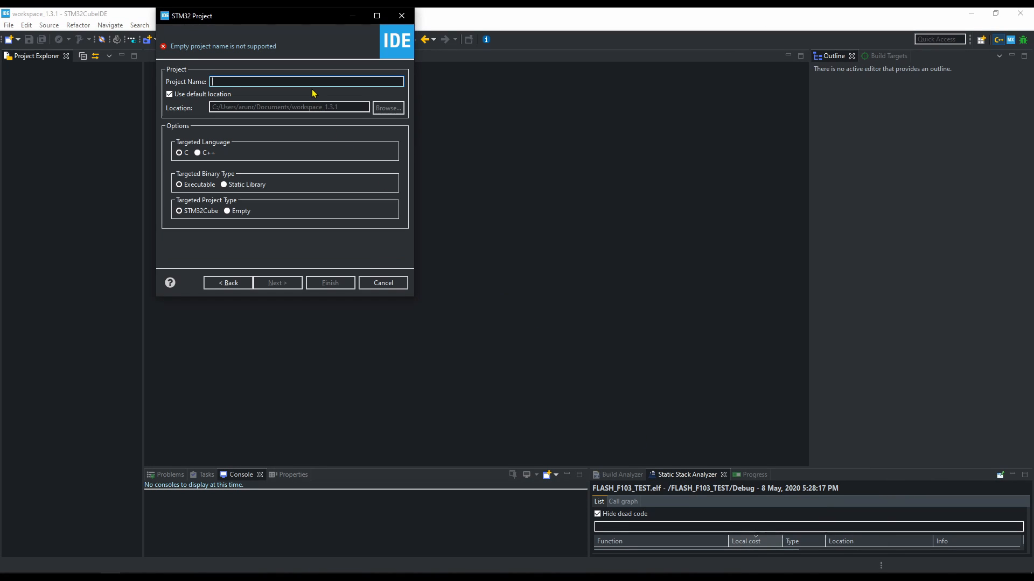
text(TUT_FLASH_)
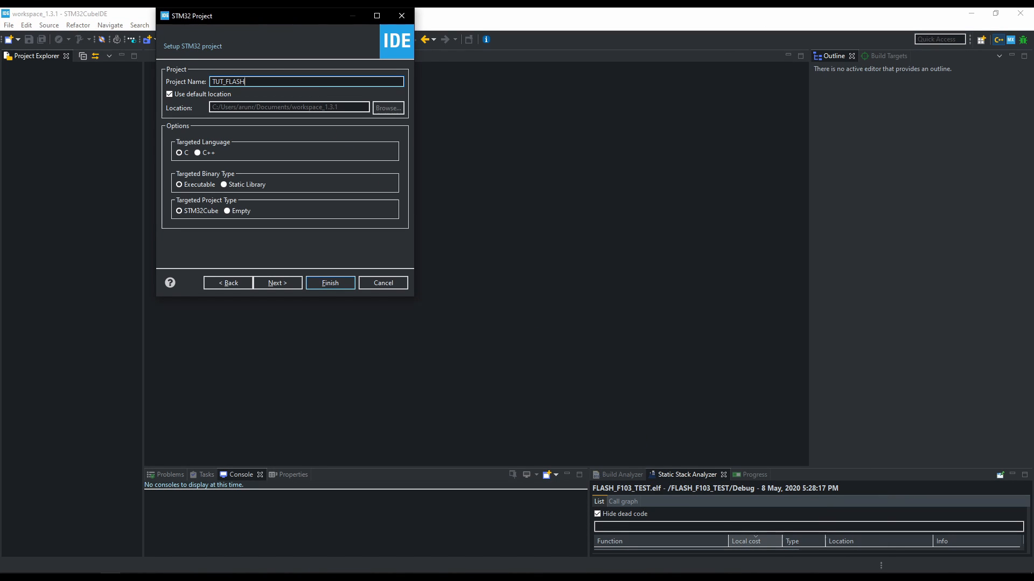
text(F103)
key(Return)
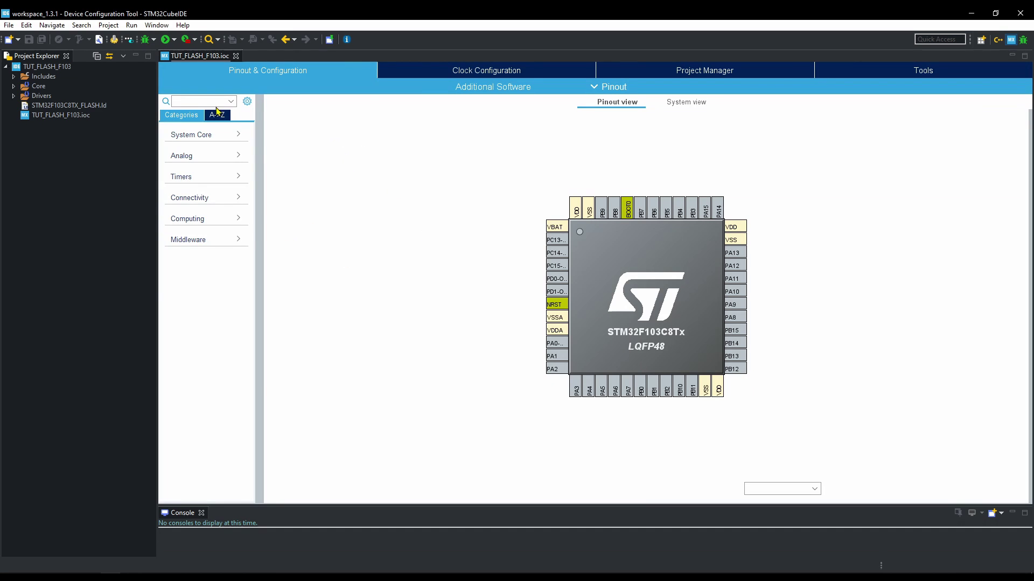
Set the RCC High Speed Clock (HSE) to Crystal/Ceramic Resonator
click(218, 114)
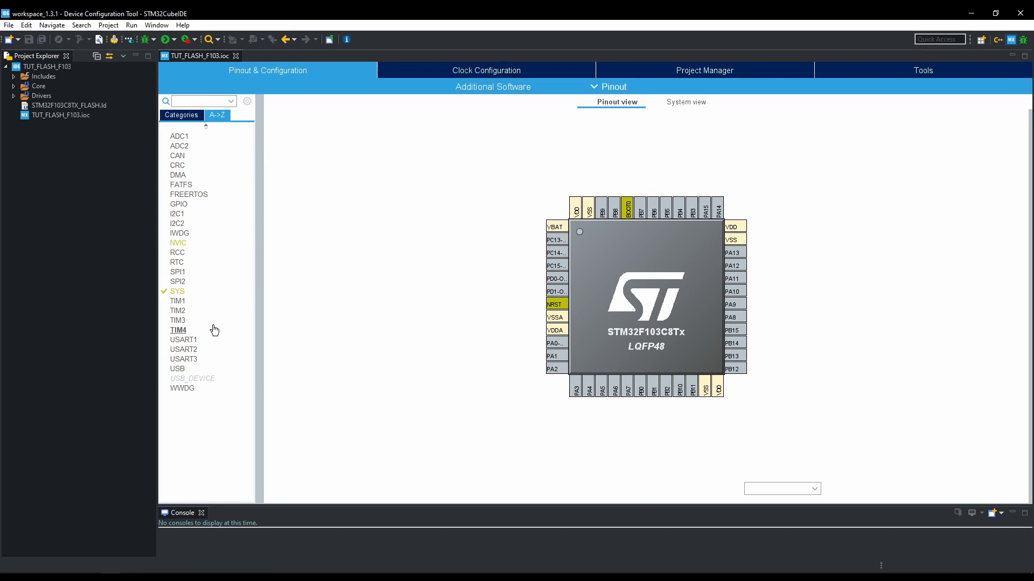
click(177, 253)
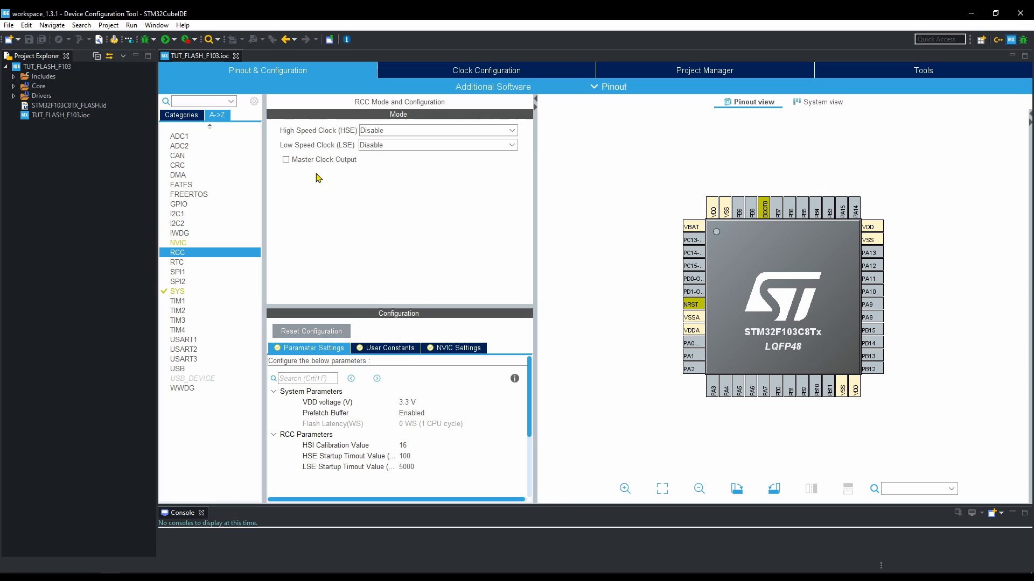
click(436, 130)
click(420, 158)
drag(777, 309, 751, 277)
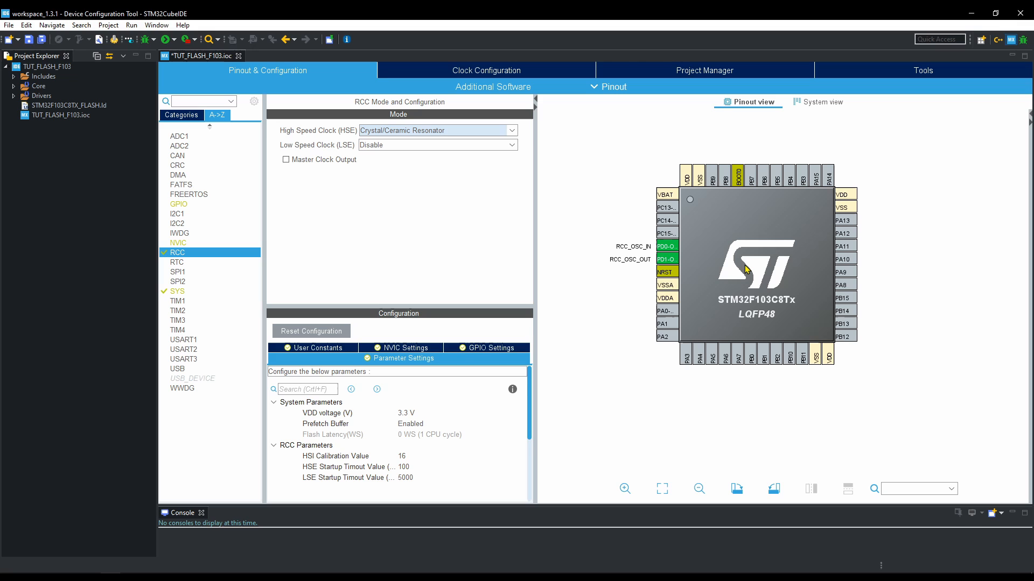
Run the system clock at 72 MHz HCLK from HSE through the PLL and generate code
click(486, 71)
click(437, 349)
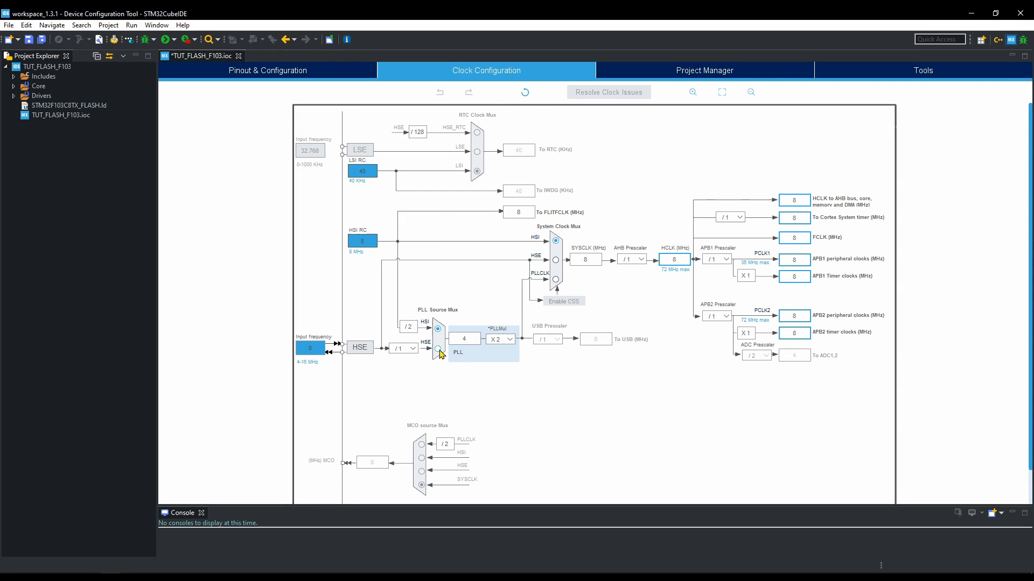
click(558, 286)
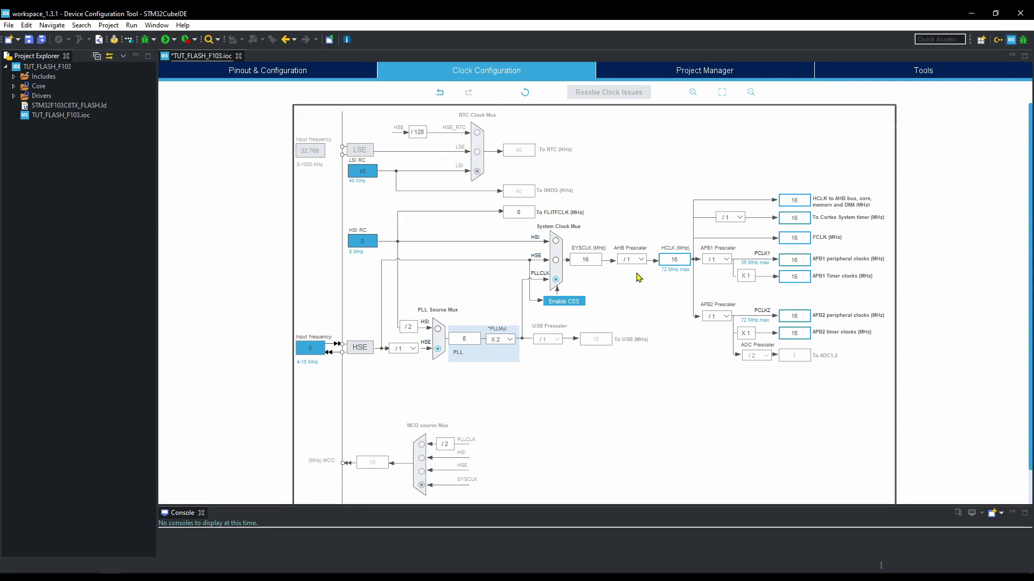
double_click(675, 260)
text(72)
key(Return)
click(28, 40)
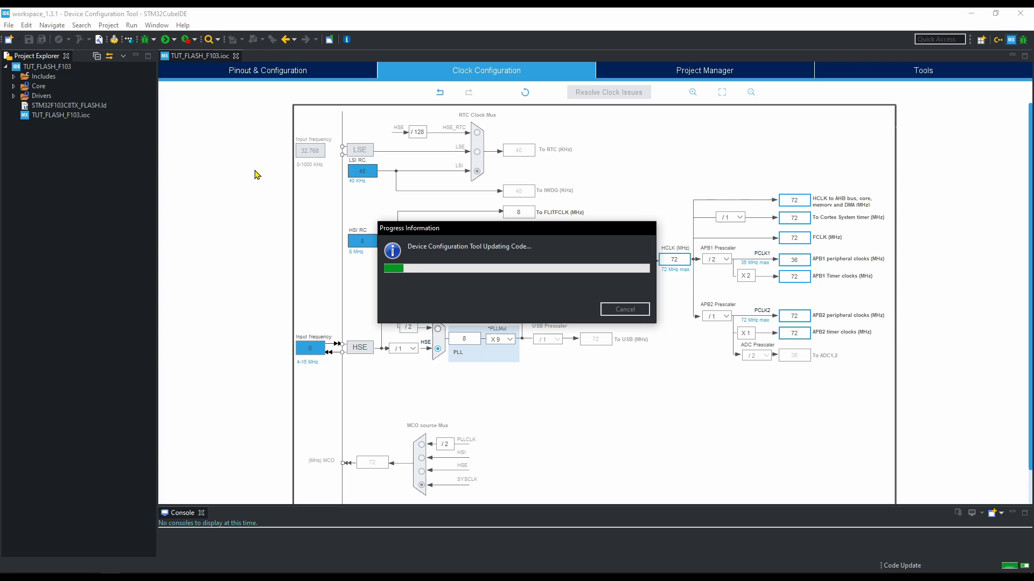
scroll(334, 275, down, 5)
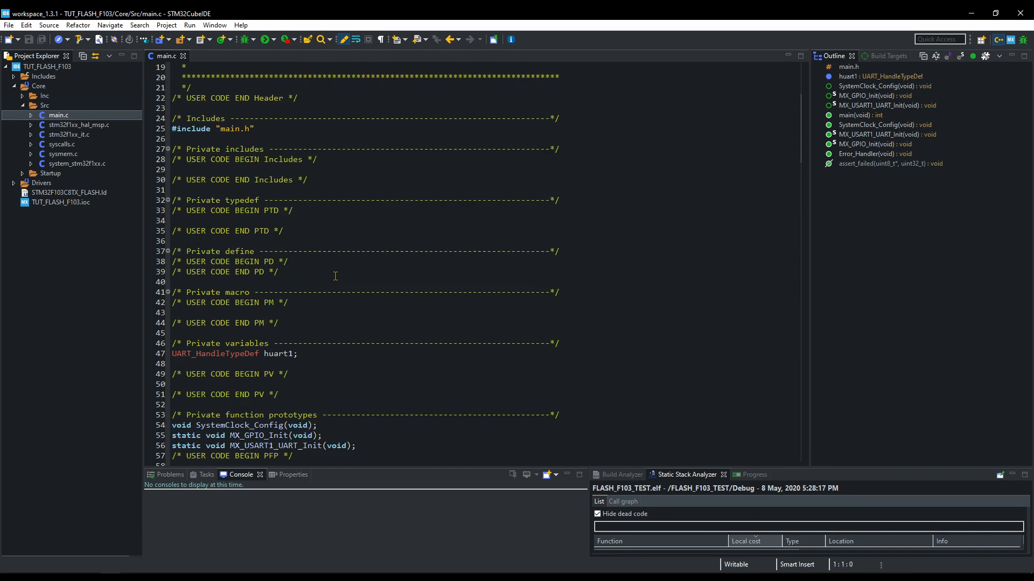
scroll(335, 276, up, 3)
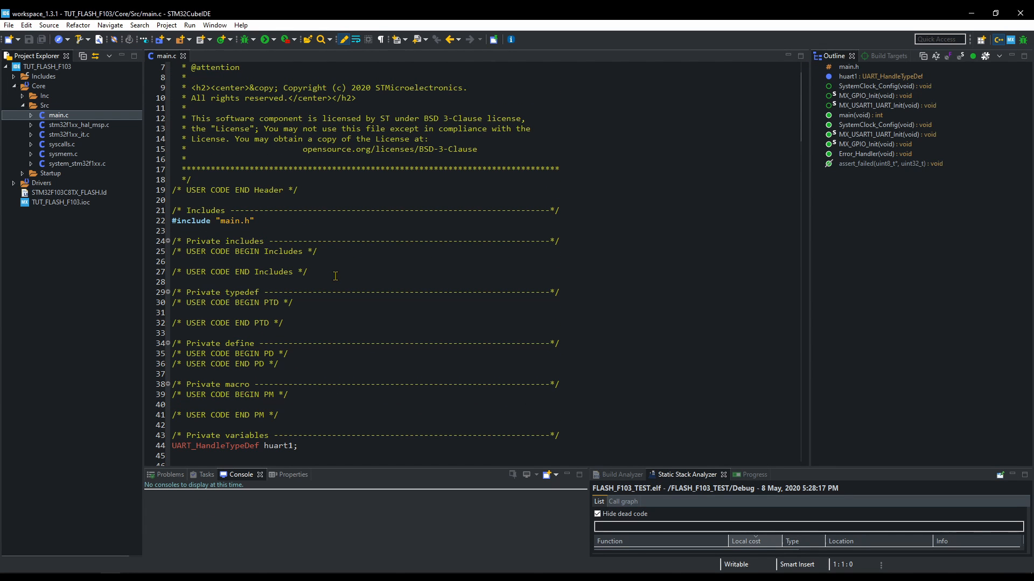
Move FLASH_PAGE.c into Core/Src and FLASH_PAGE.h into Core/Inc from the desktop
click(971, 13)
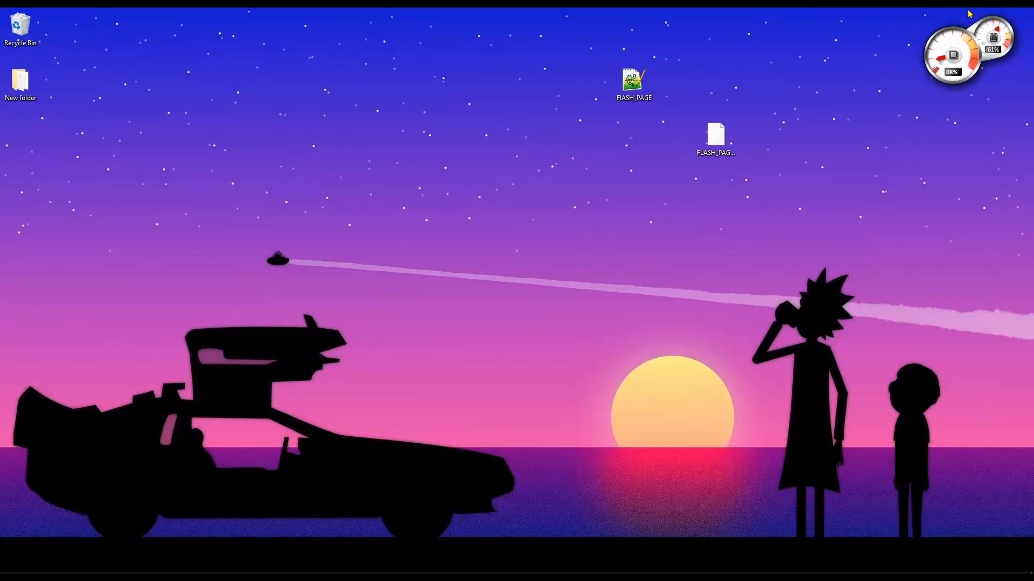
key(alt+Tab)
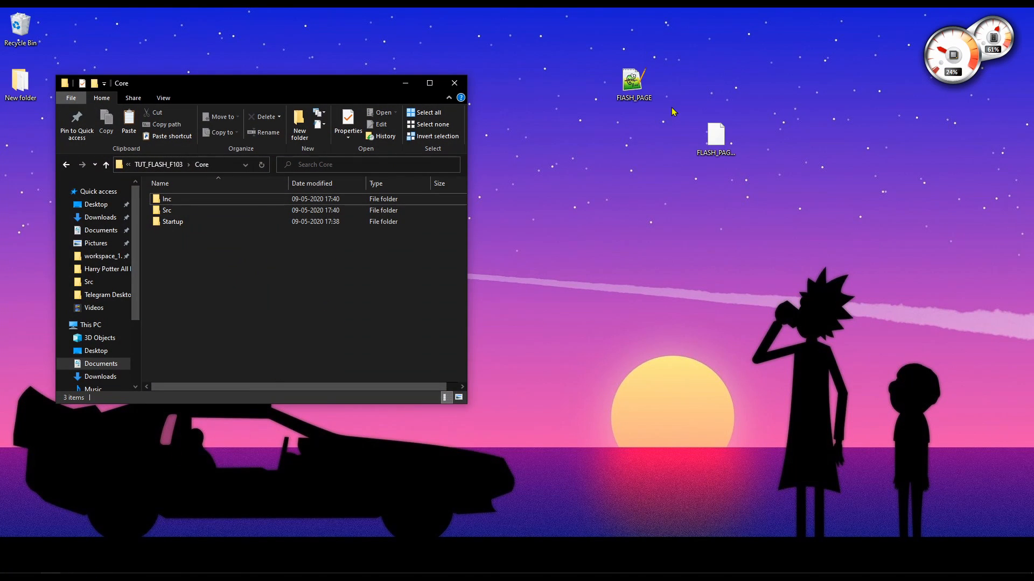
click(634, 81)
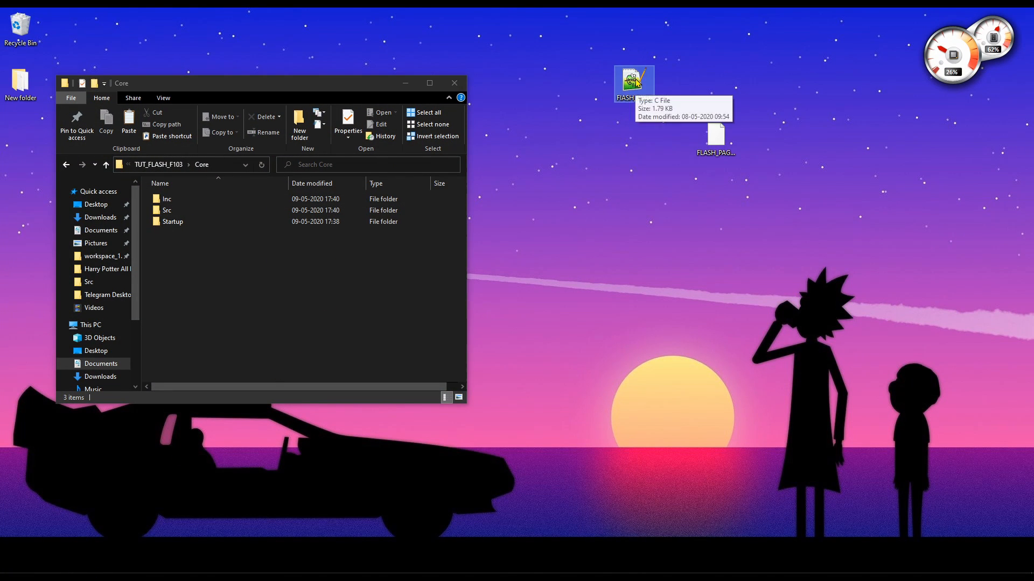
drag(636, 81, 174, 213)
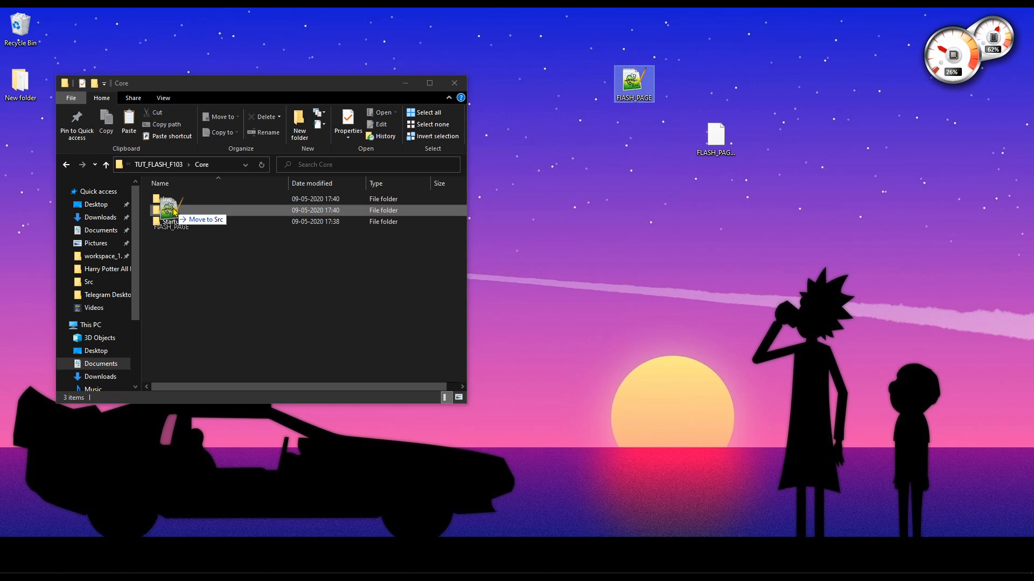
drag(717, 138, 170, 202)
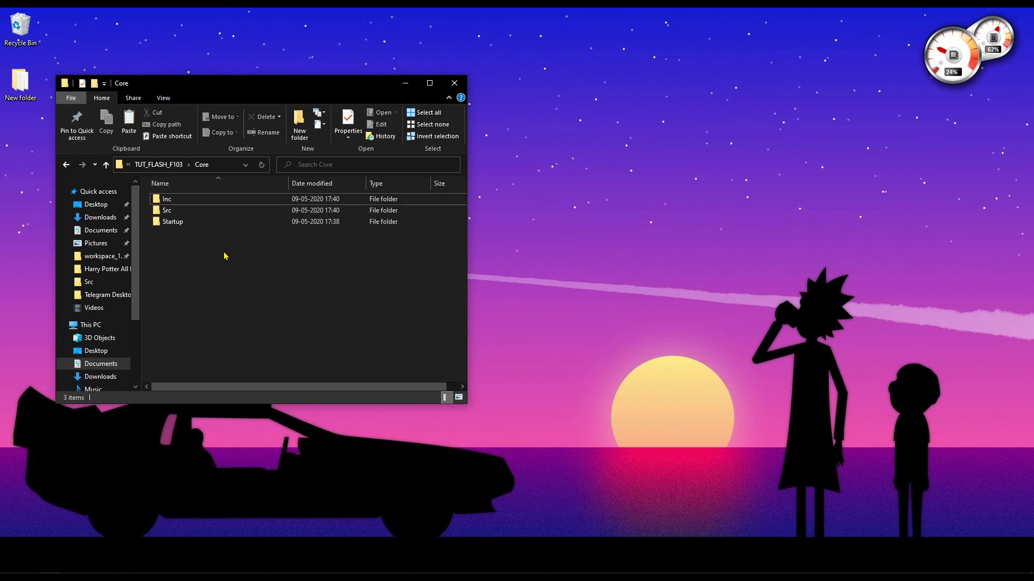
Refresh the TUT_FLASH_F103 project so the FLASH_PAGE files appear in its tree
click(457, 85)
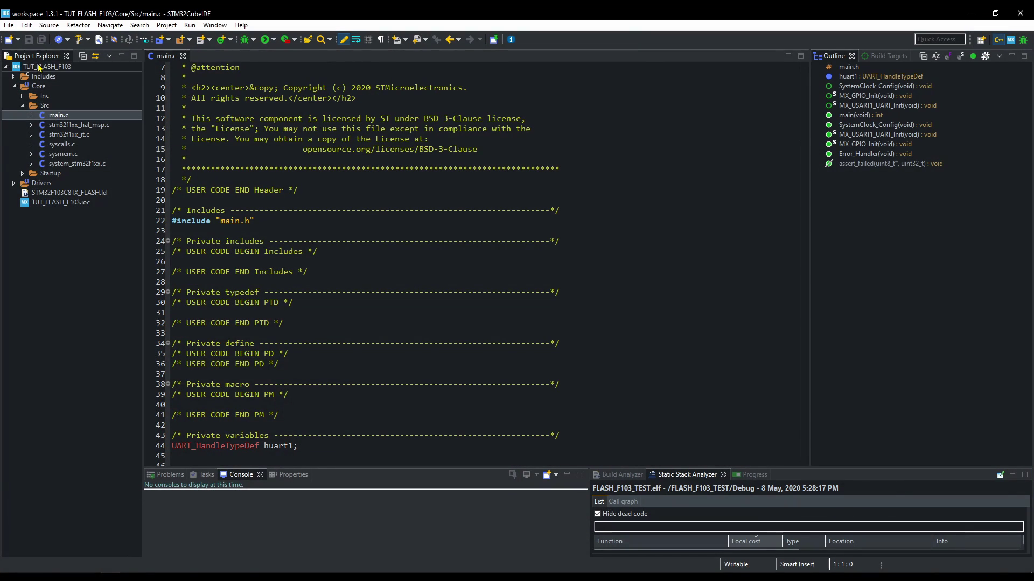
right_click(45, 77)
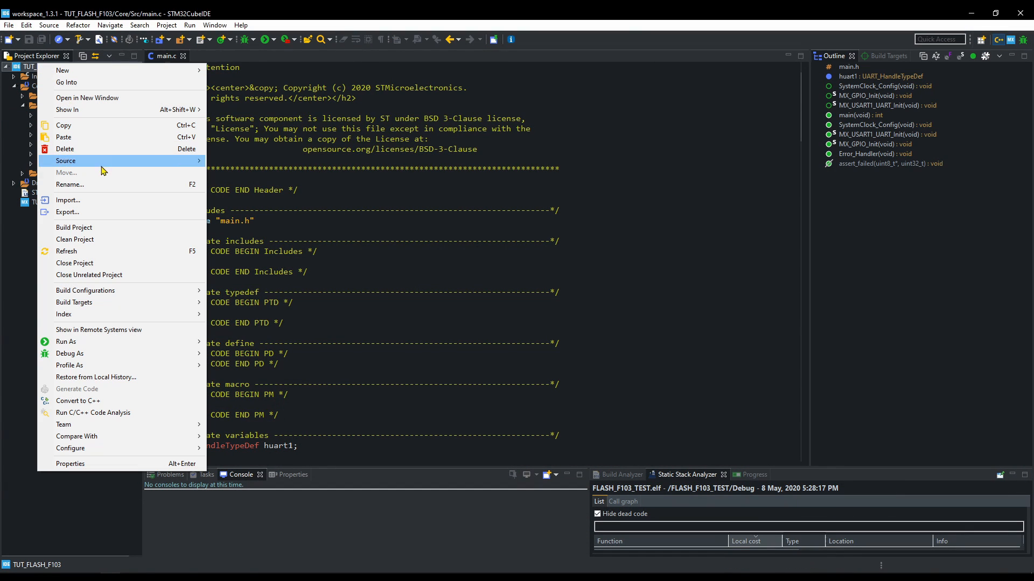
click(97, 251)
click(81, 115)
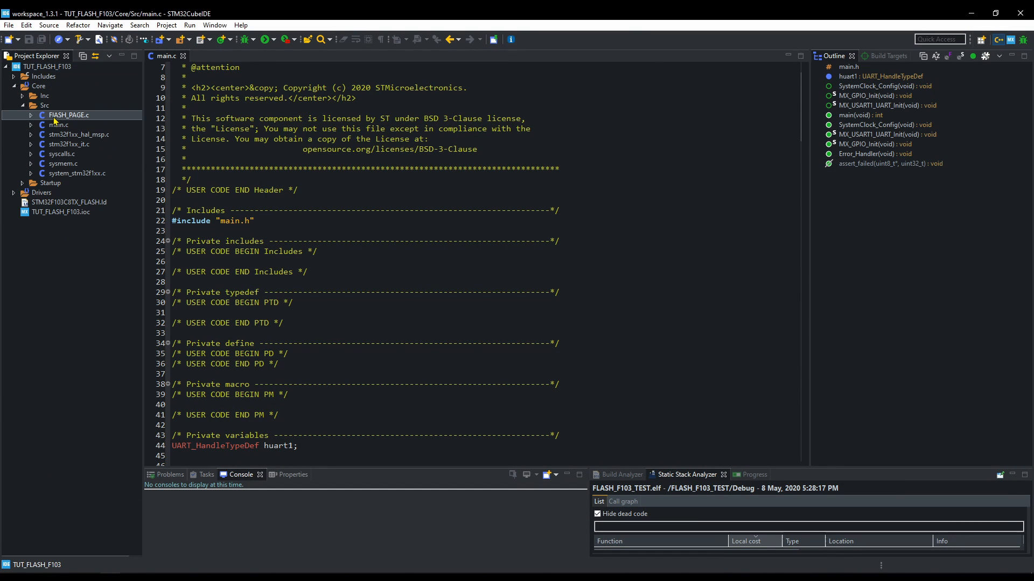
Add #include "FLASH_PAGE.h" to main.c's user includes and switch to the reference manual
click(327, 252)
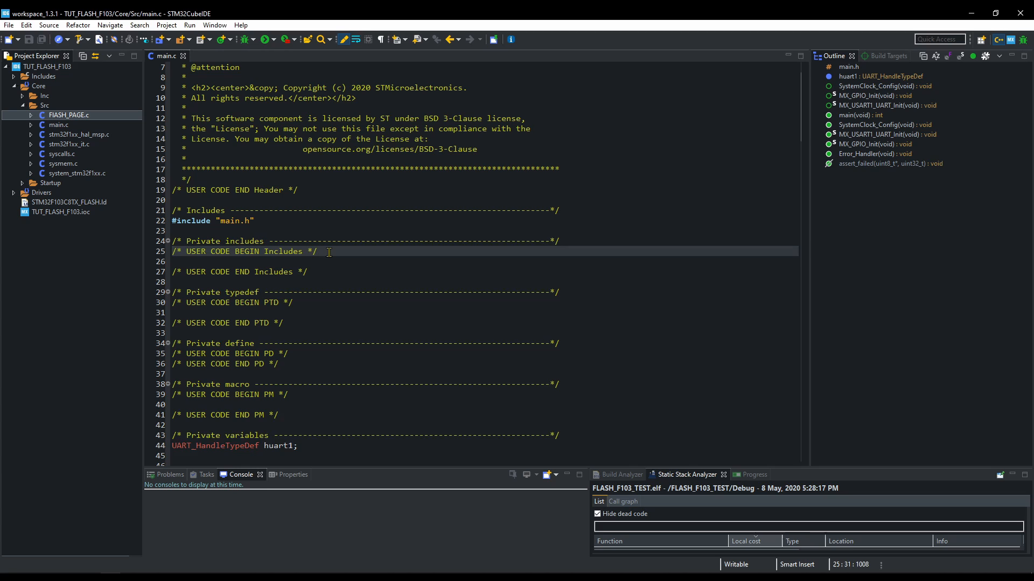
key(Return)
key(Return)
text(#incl)
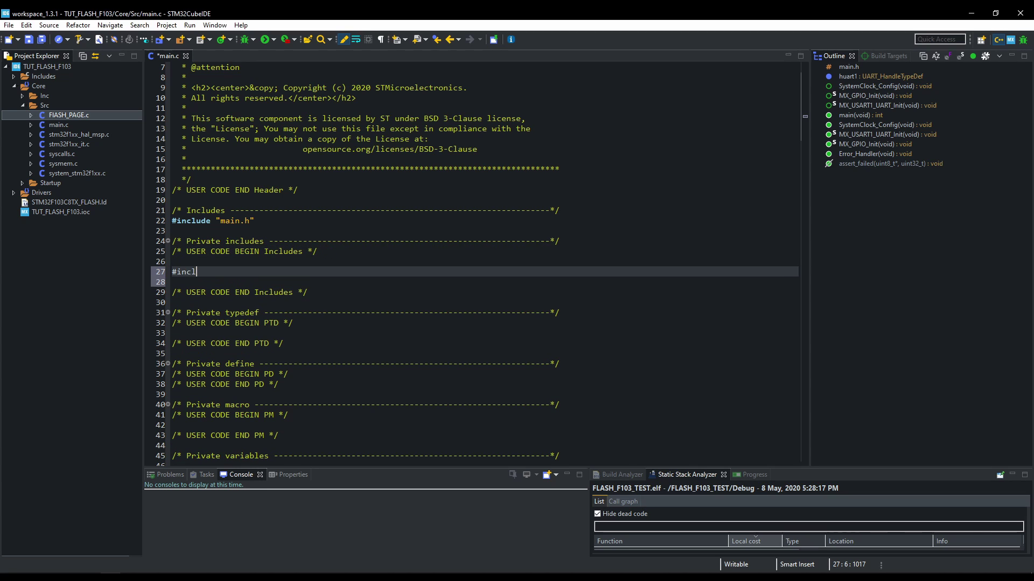
text(ude "fl)
key(ctrl+space)
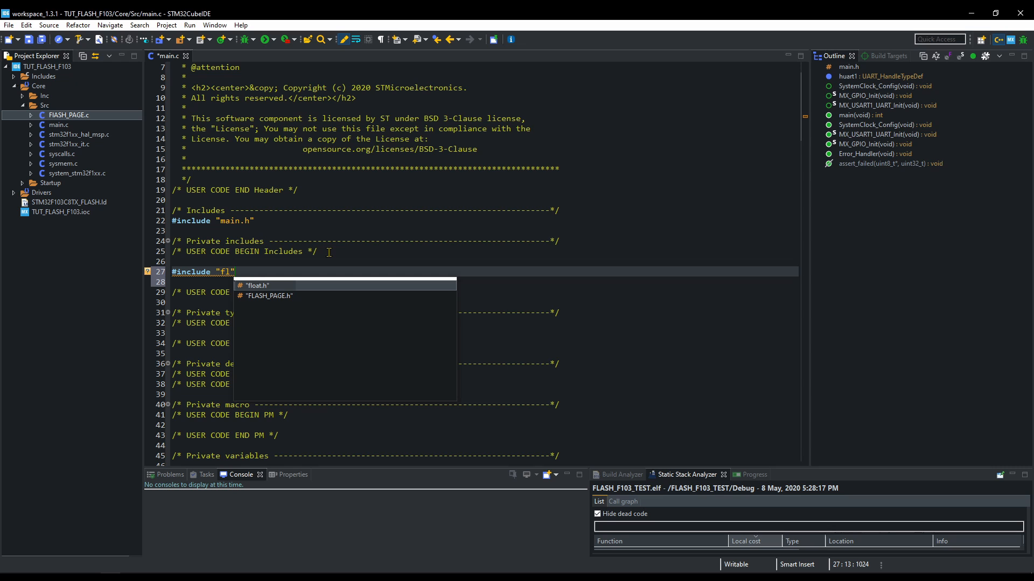
key(Down)
key(Return)
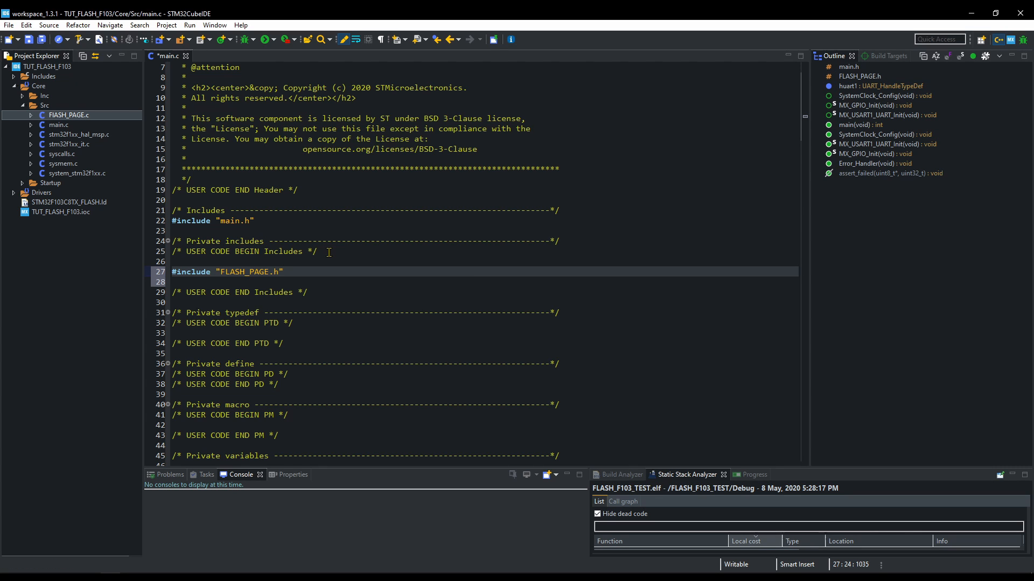
double_click(251, 272)
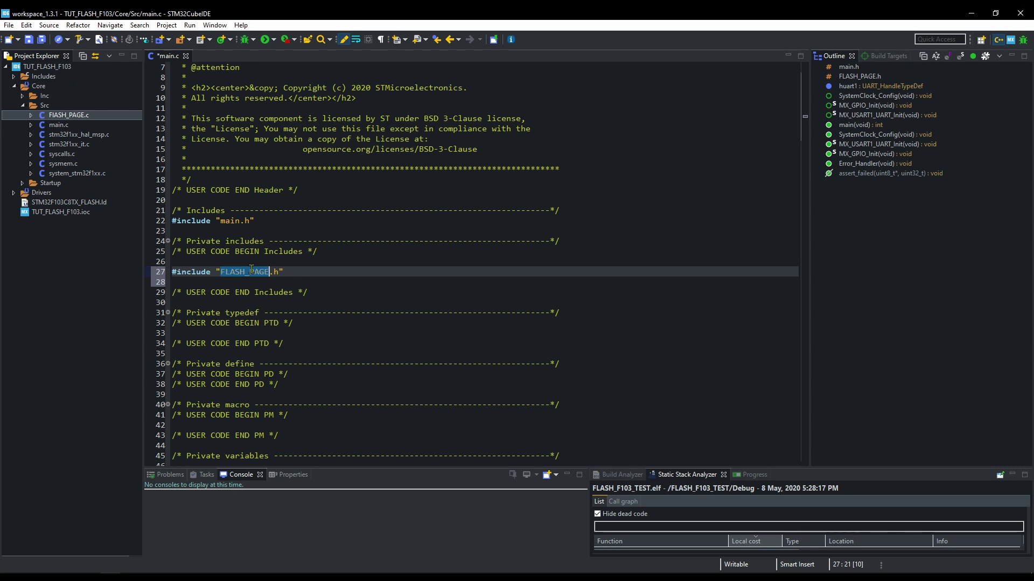
click(301, 281)
key(alt+Tab)
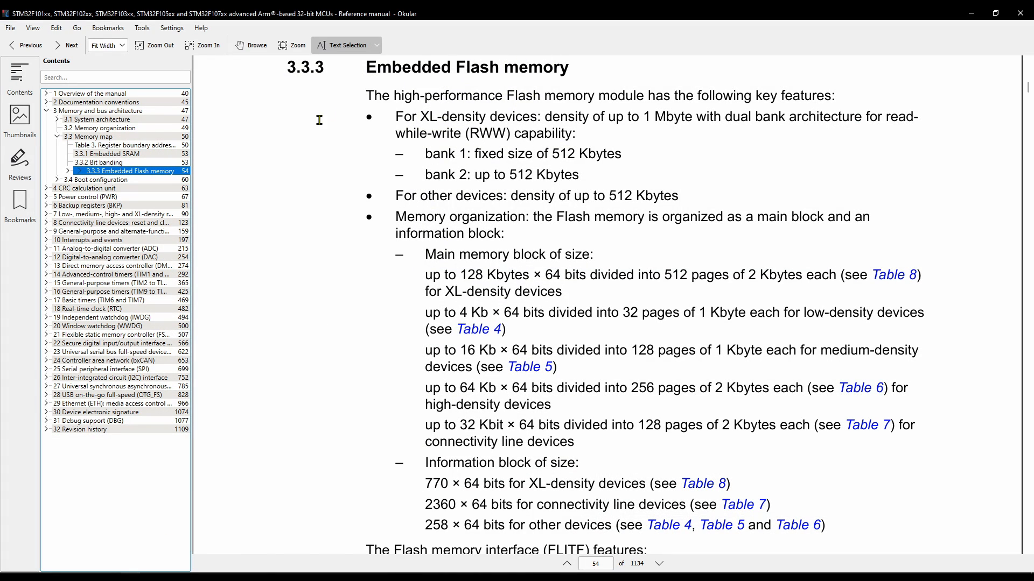
scroll(520, 137, up, 2)
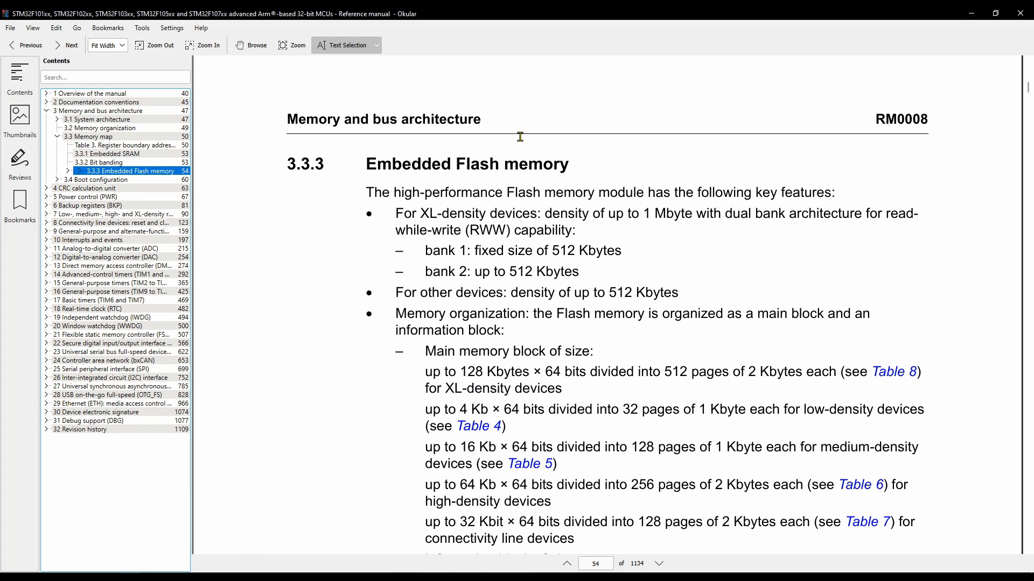
Browse Table 5's main memory pages for medium-density devices in the Embedded Flash section
drag(570, 164, 365, 165)
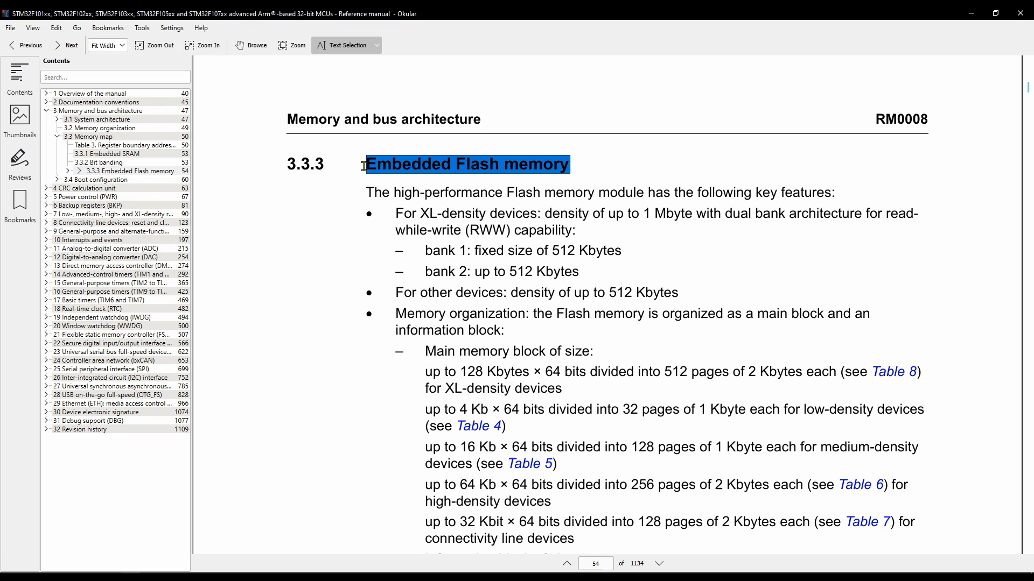
scroll(531, 233, down, 2)
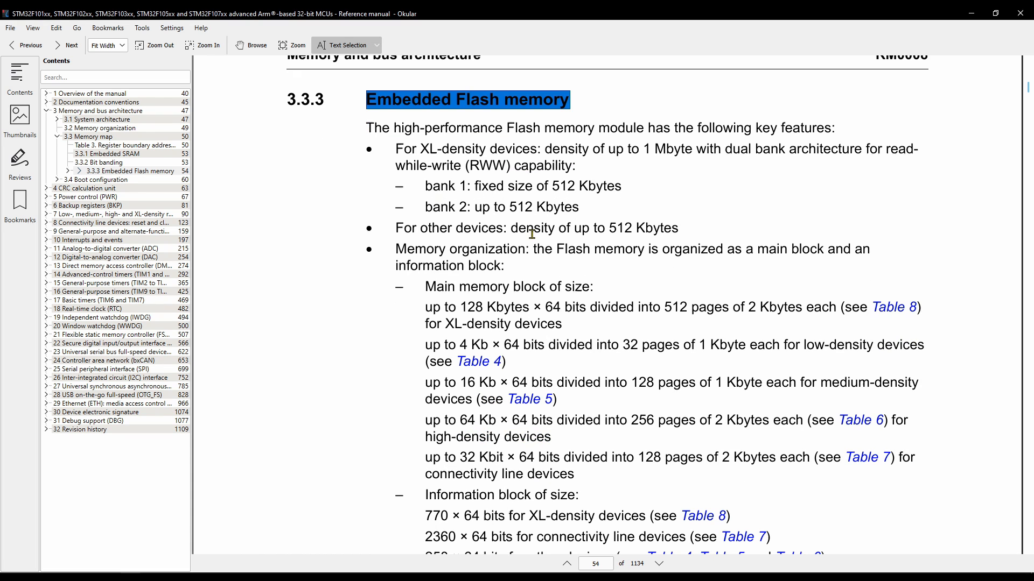
scroll(532, 234, down, 5)
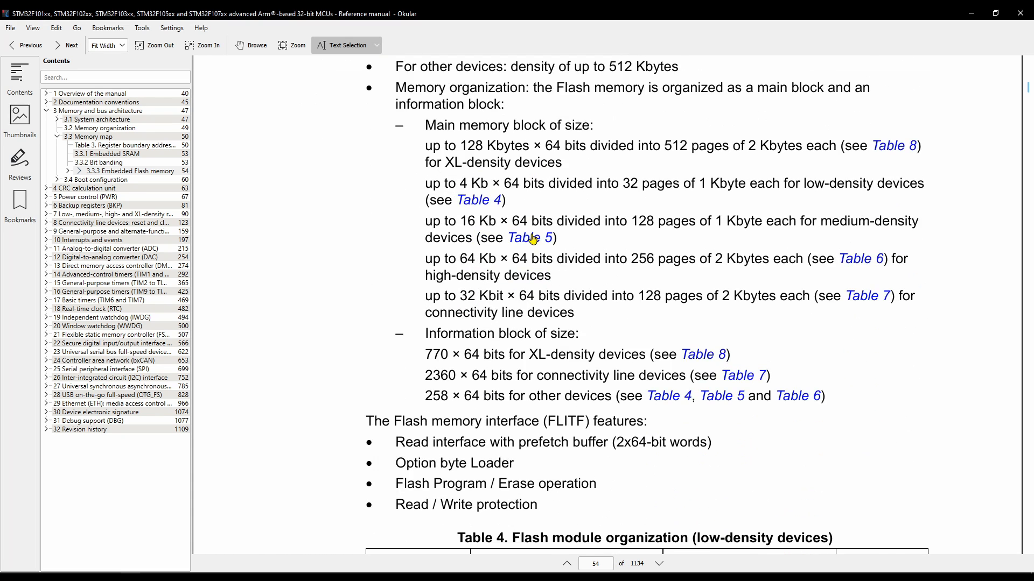
scroll(532, 234, down, 4)
scroll(533, 234, down, 2)
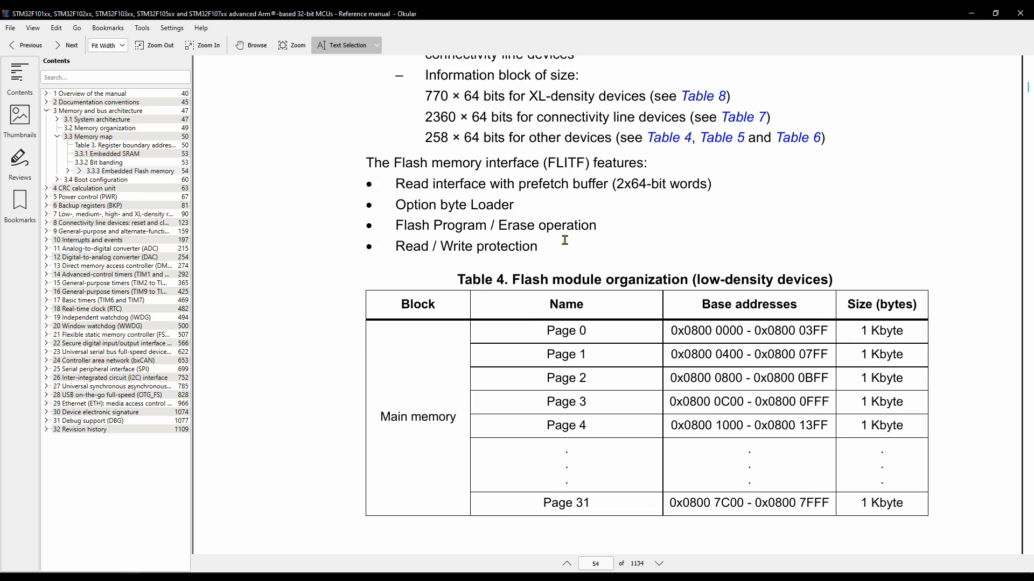
scroll(564, 239, up, 2)
scroll(564, 239, down, 5)
scroll(564, 239, down, 5)
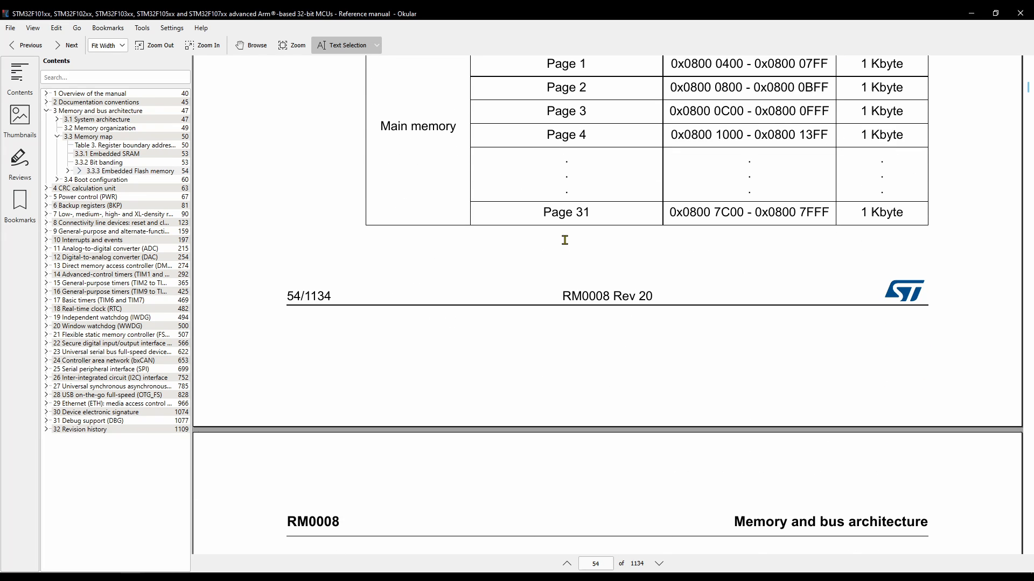
scroll(563, 239, down, 5)
scroll(564, 239, down, 4)
scroll(564, 239, down, 5)
scroll(566, 239, down, 4)
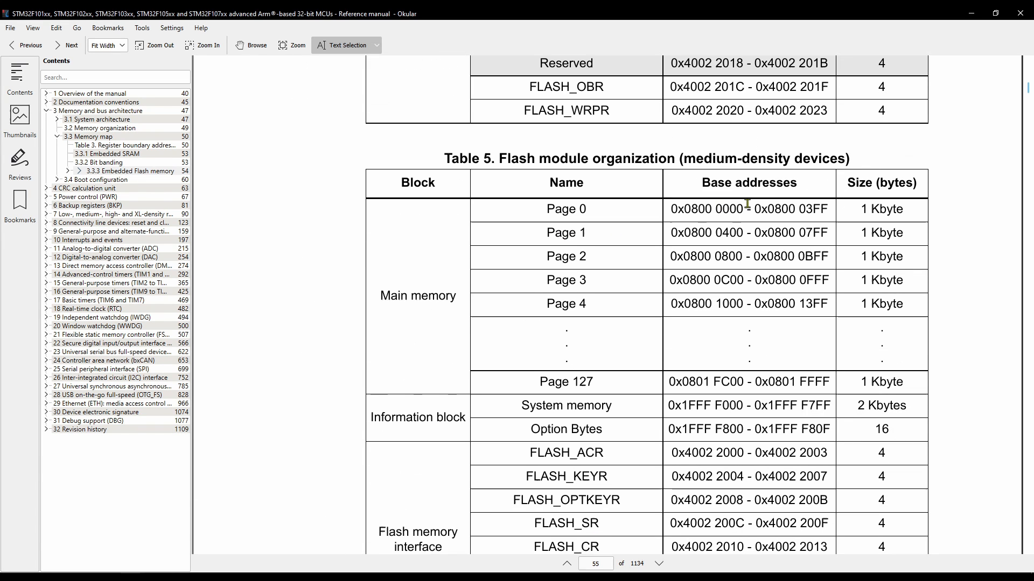
drag(852, 158, 681, 158)
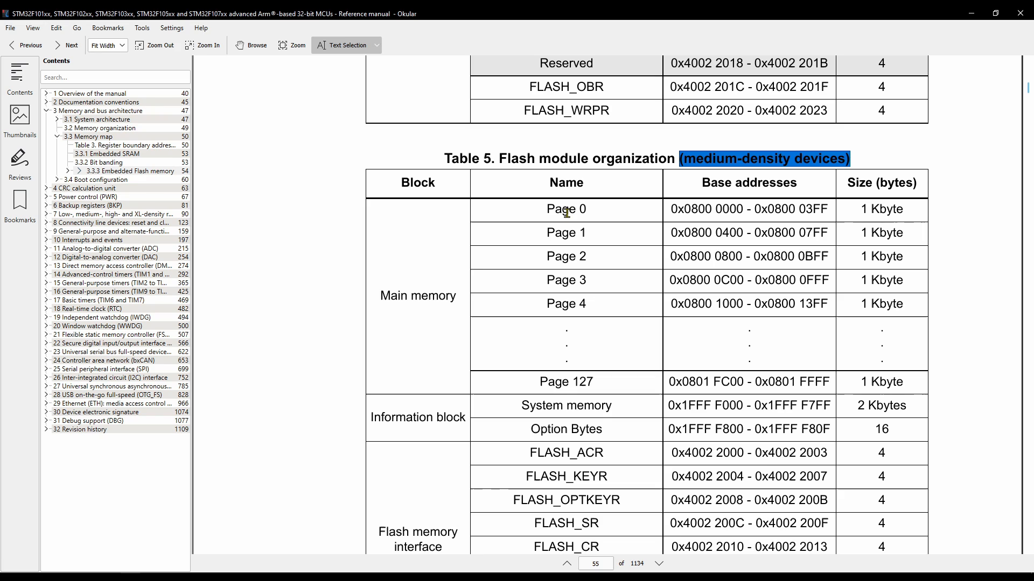
scroll(509, 212, down, 1)
scroll(508, 212, down, 1)
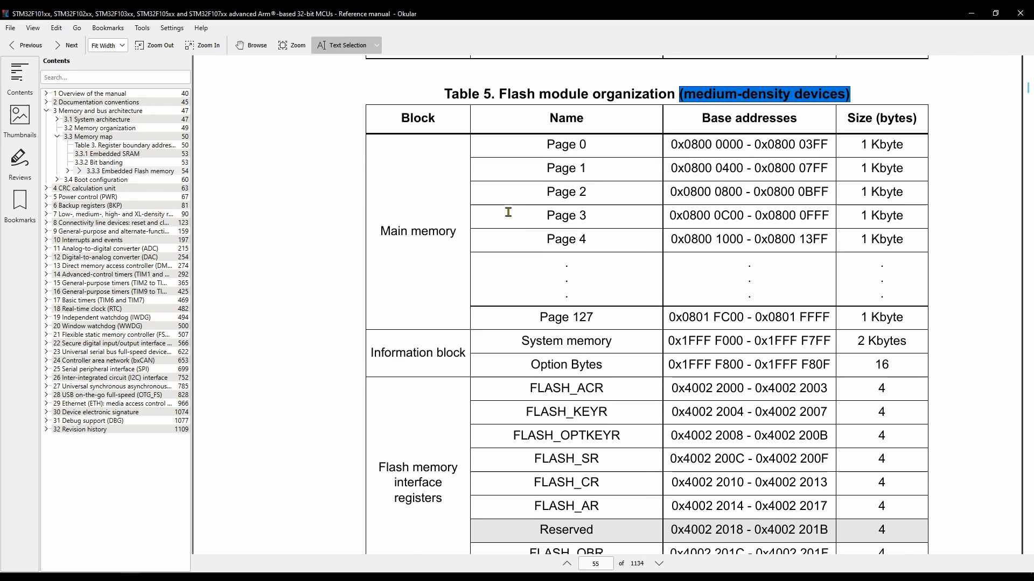
drag(921, 318, 574, 219)
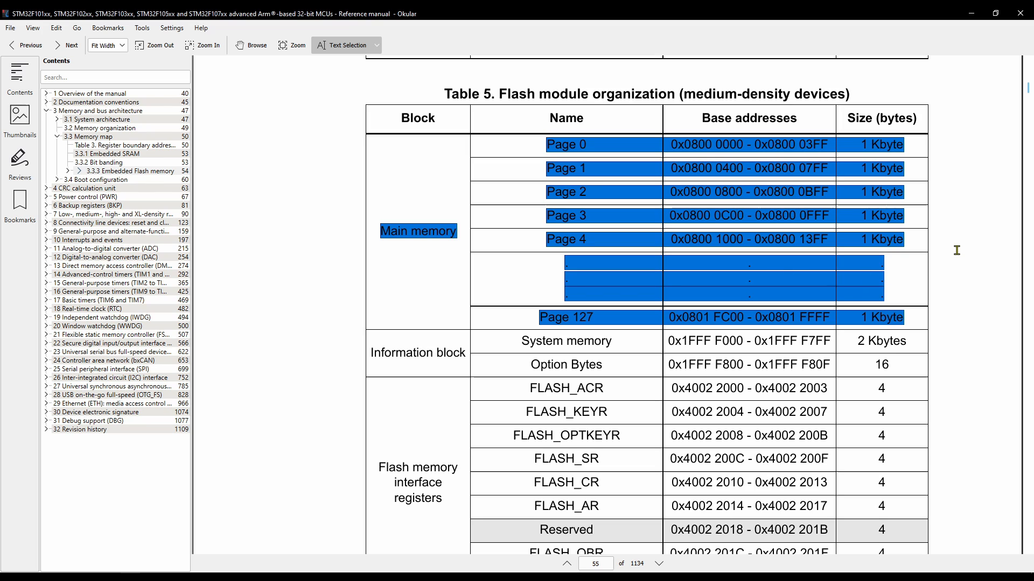
click(917, 324)
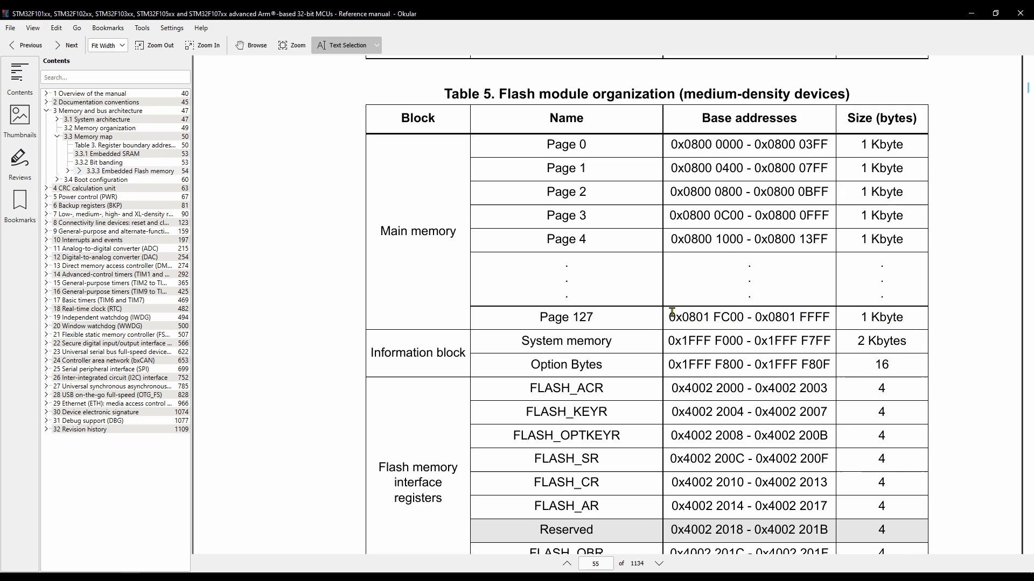
drag(671, 317, 832, 320)
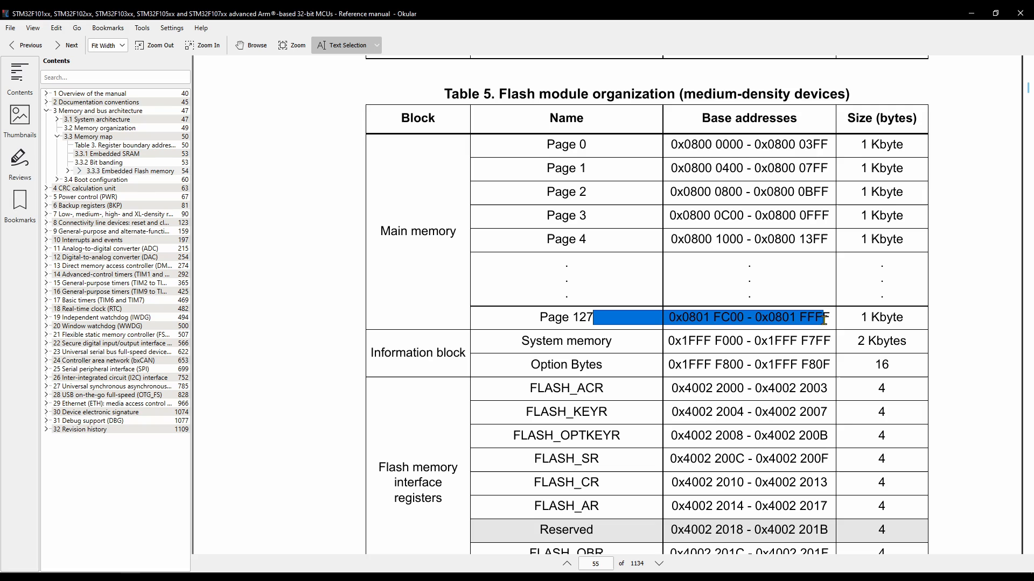
click(669, 315)
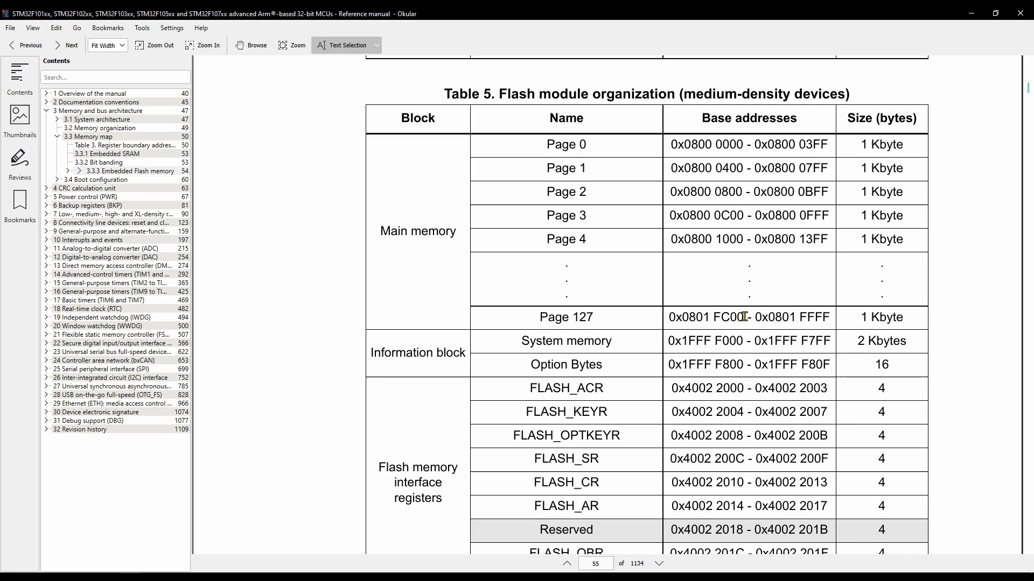
Copy Page 127's start address 0x0801 FC00 from Table 5
drag(748, 317, 668, 316)
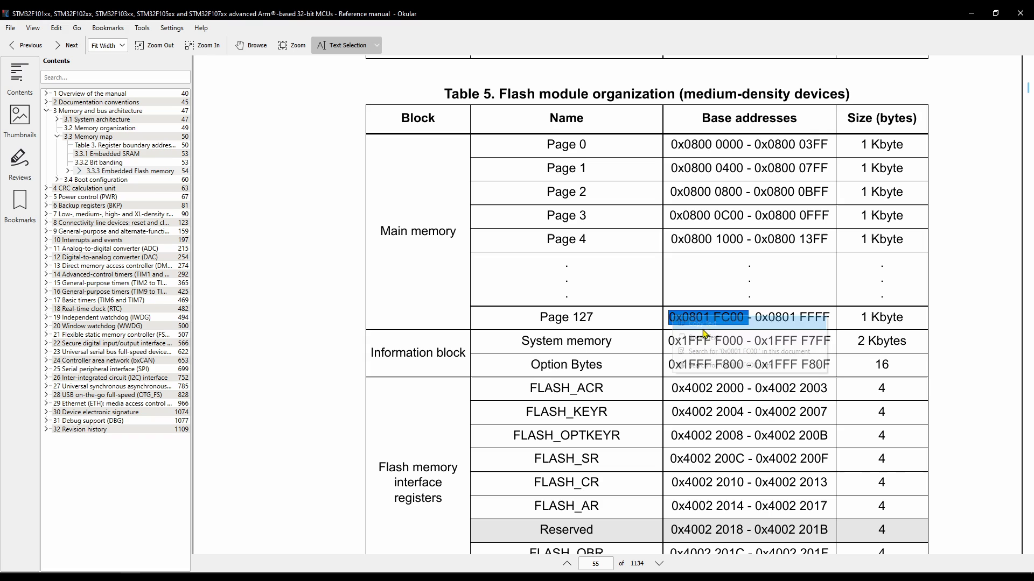
right_click(673, 317)
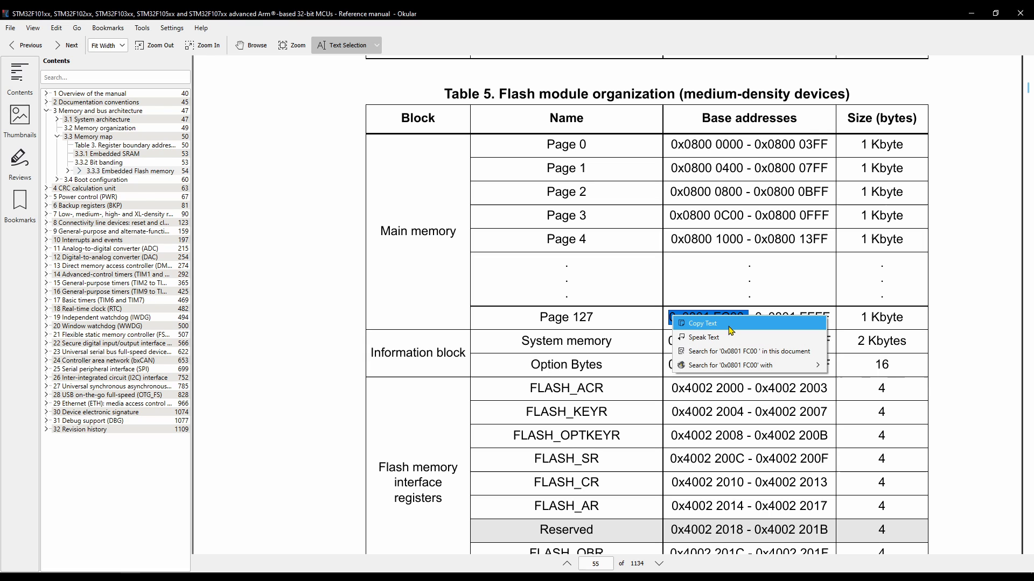
click(729, 327)
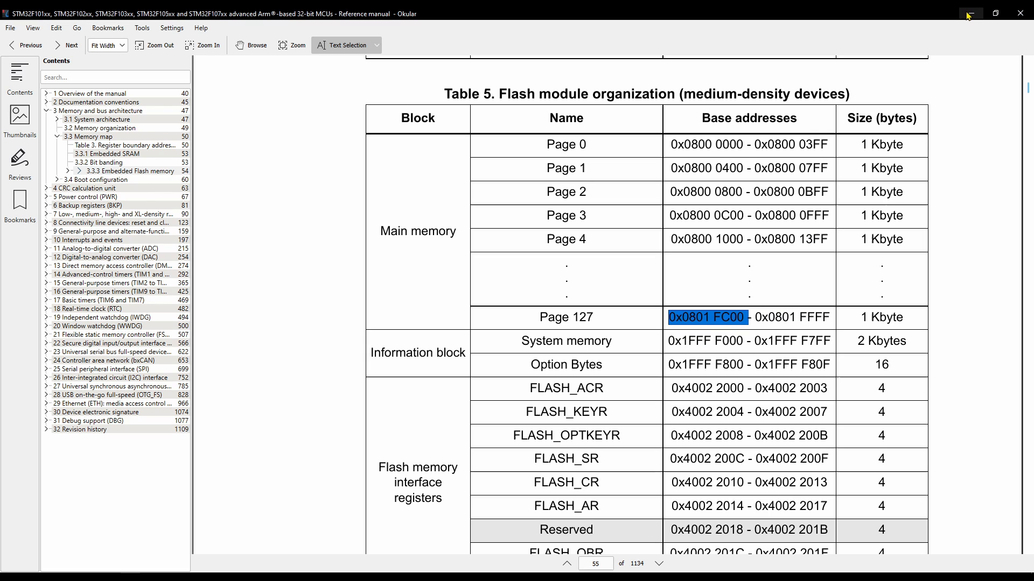
scroll(777, 311, down, 5)
scroll(777, 311, up, 2)
scroll(778, 314, up, 3)
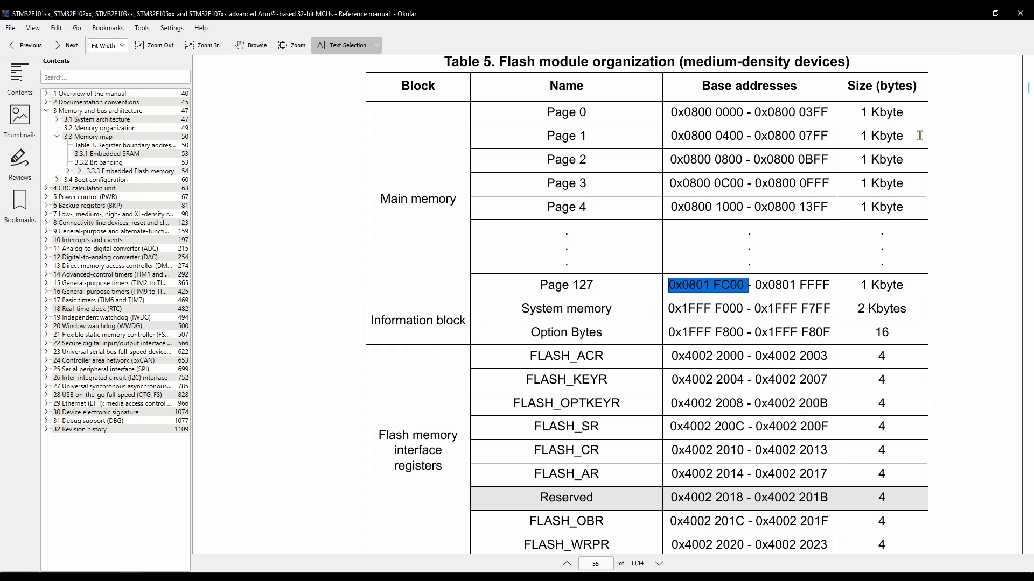
Review Flash_Write_Data in FLASH_PAGE.c, tracing StartPageAddress and DATA_32 usage
click(972, 14)
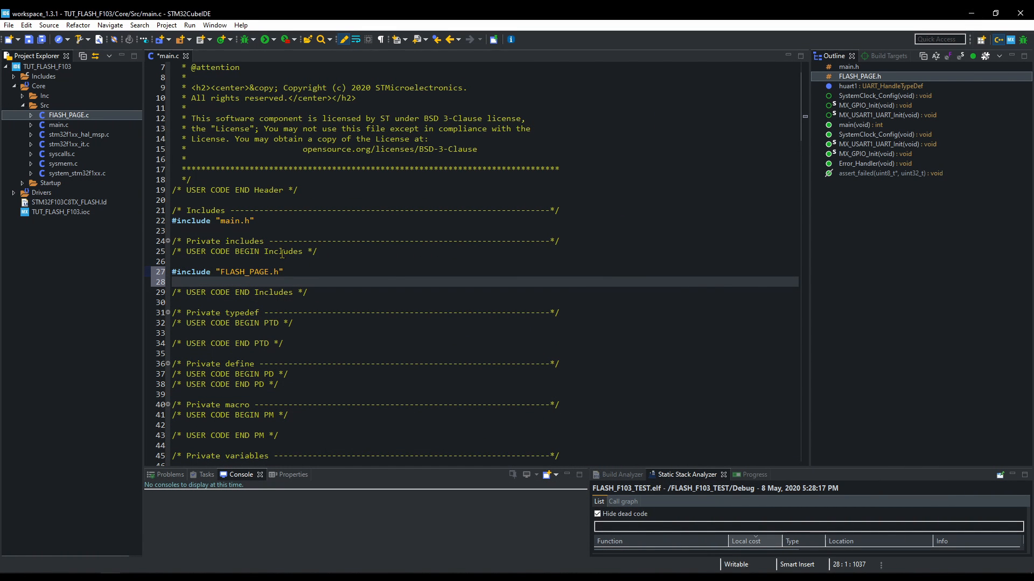
double_click(80, 119)
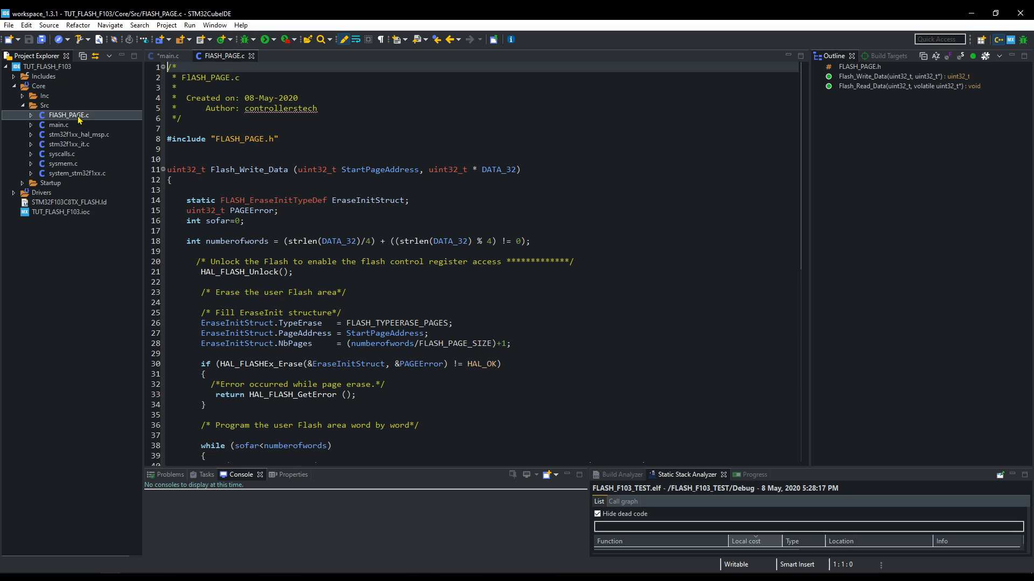
double_click(253, 169)
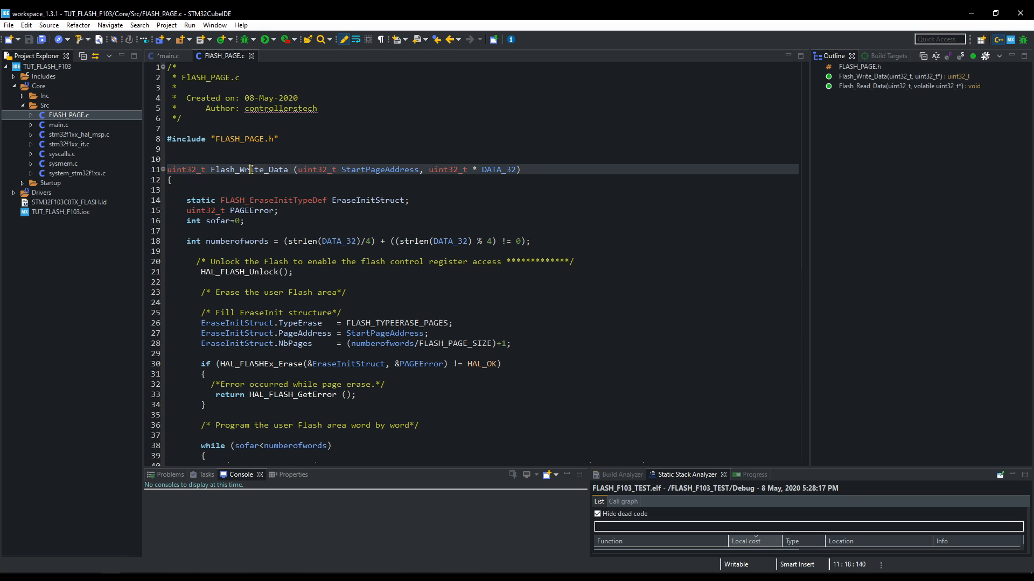
scroll(392, 270, down, 1)
scroll(392, 270, down, 3)
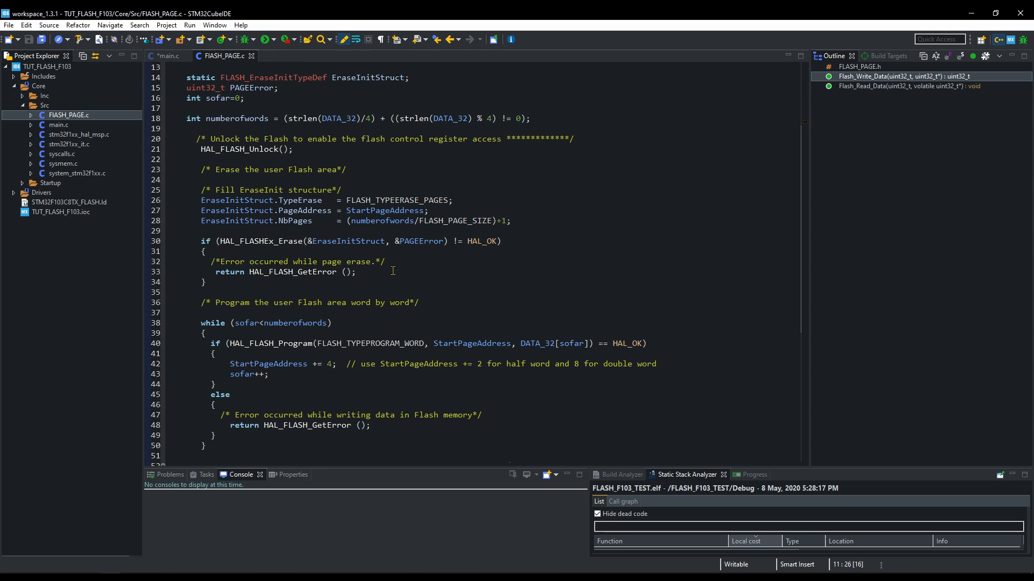
scroll(392, 271, up, 2)
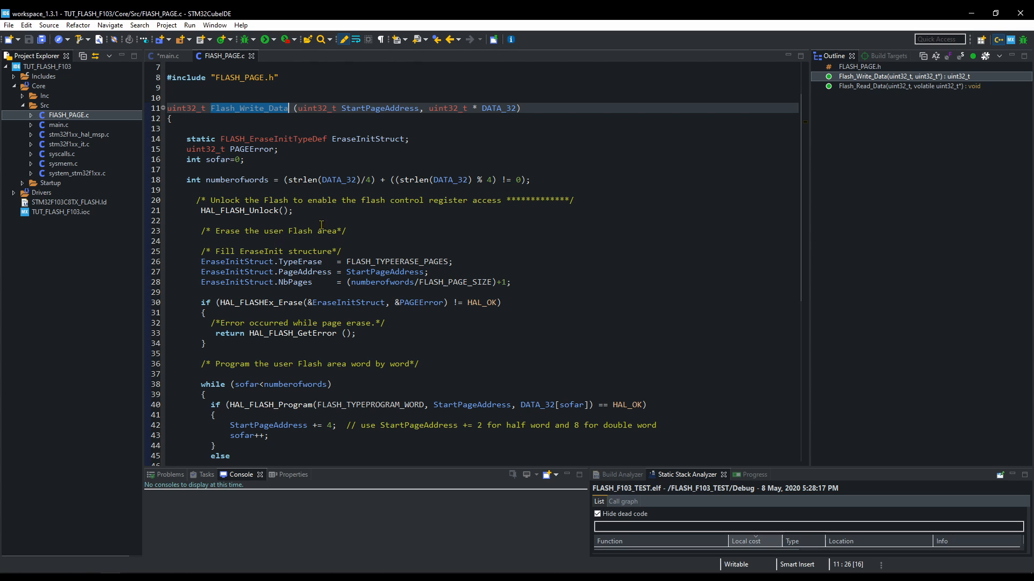
double_click(388, 110)
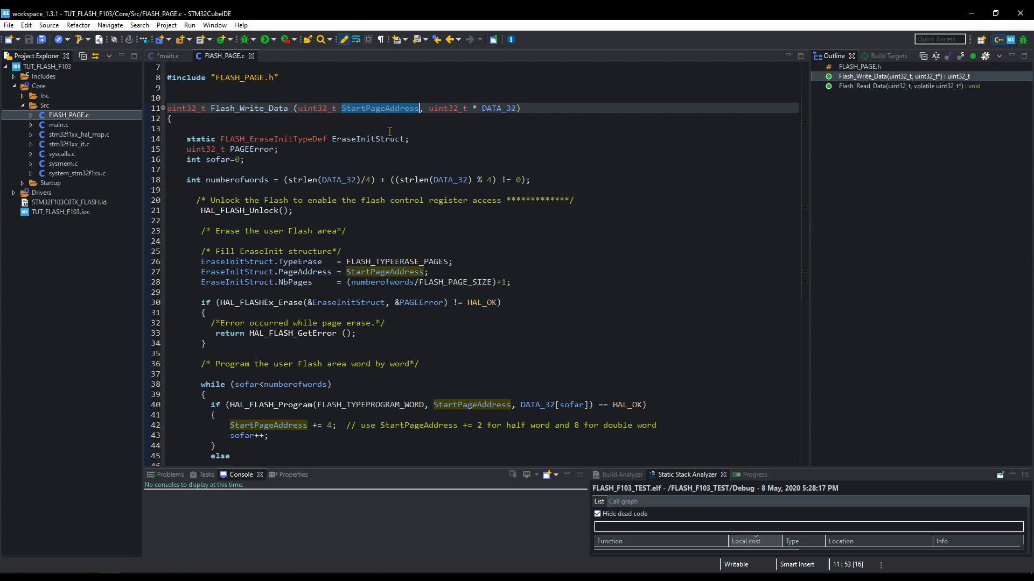
scroll(392, 127, up, 2)
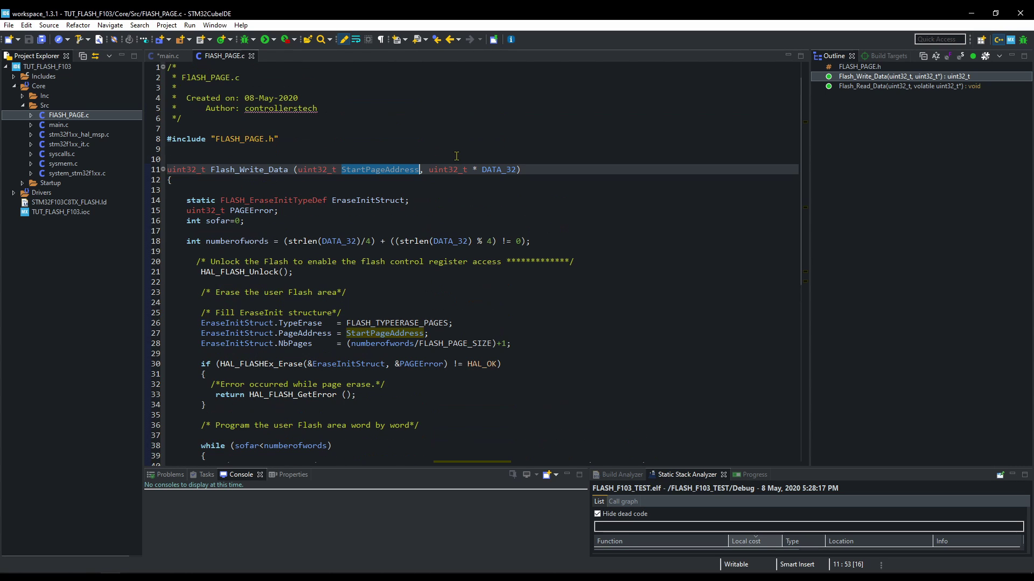
double_click(499, 170)
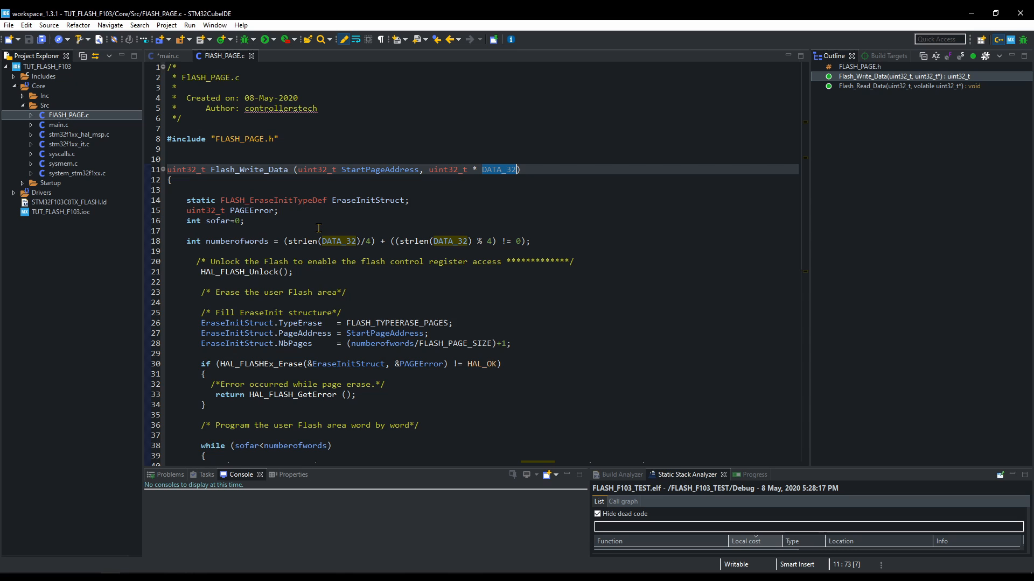
scroll(312, 222, down, 4)
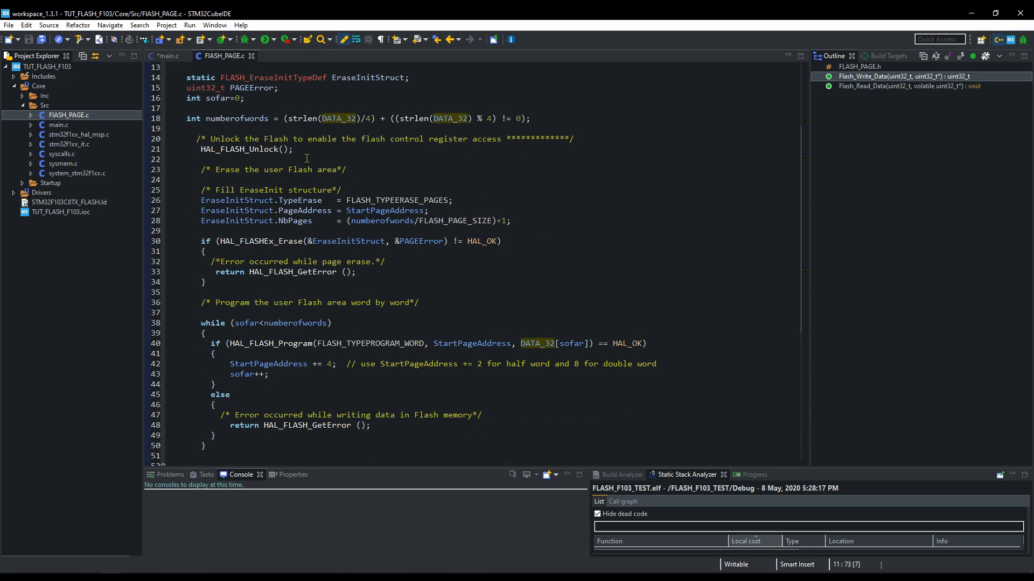
drag(268, 118, 206, 119)
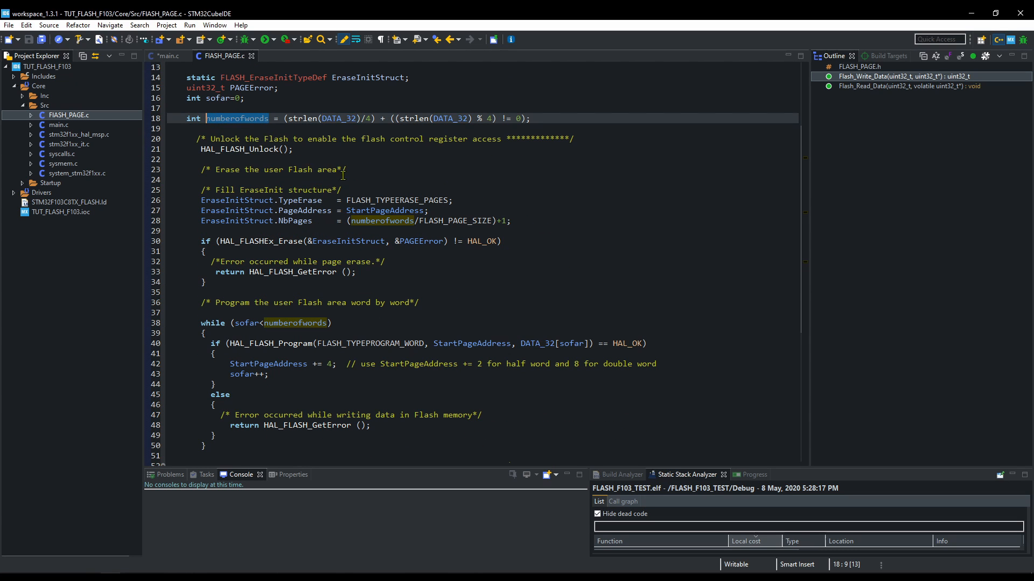
scroll(348, 178, up, 2)
double_click(505, 107)
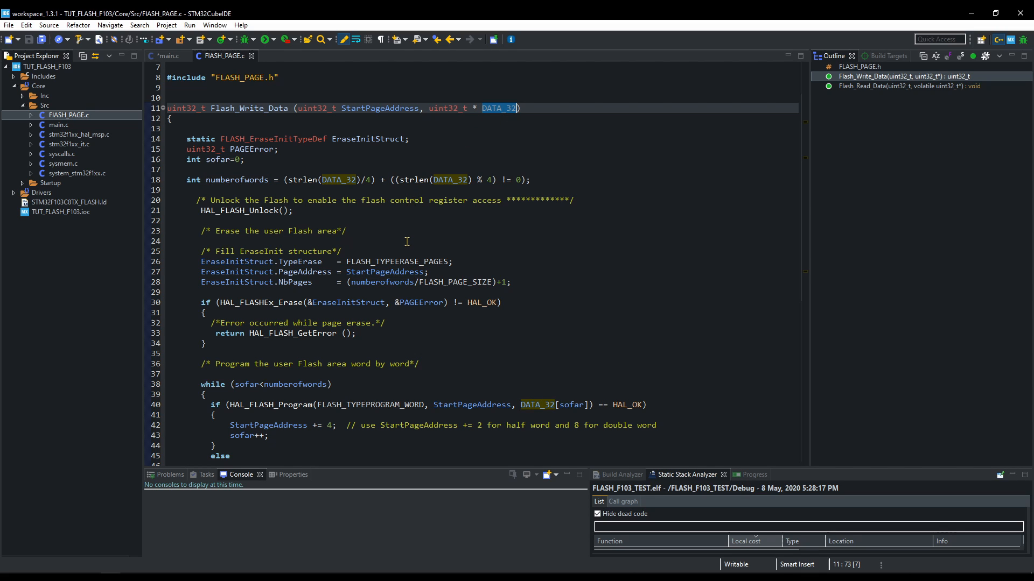
scroll(406, 241, down, 3)
Examine the NbPages and HAL_FLASHEx_Erase lines and bring up actions for FLASH_PAGE_SIZE
drag(502, 272, 212, 272)
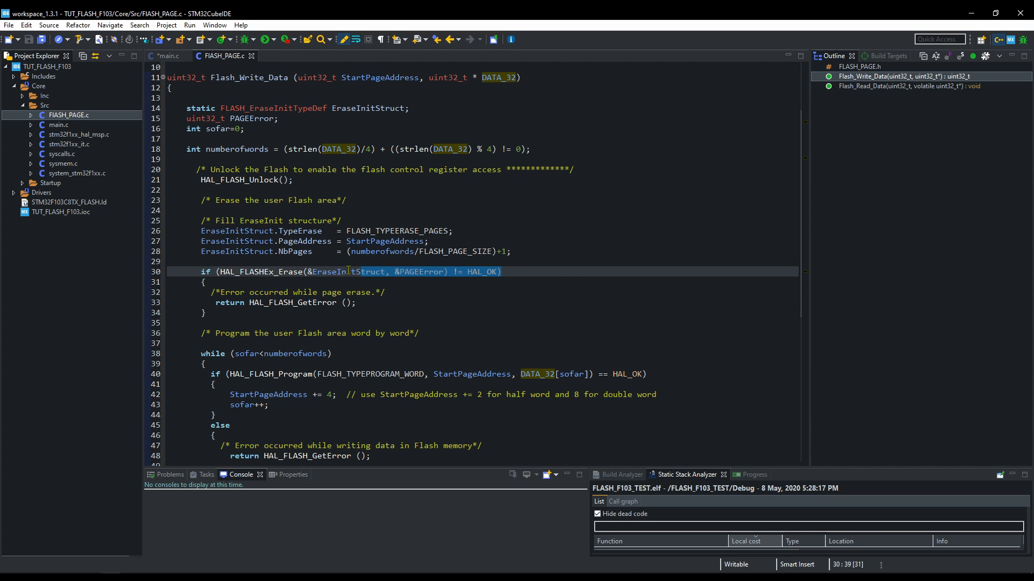
drag(275, 252, 512, 251)
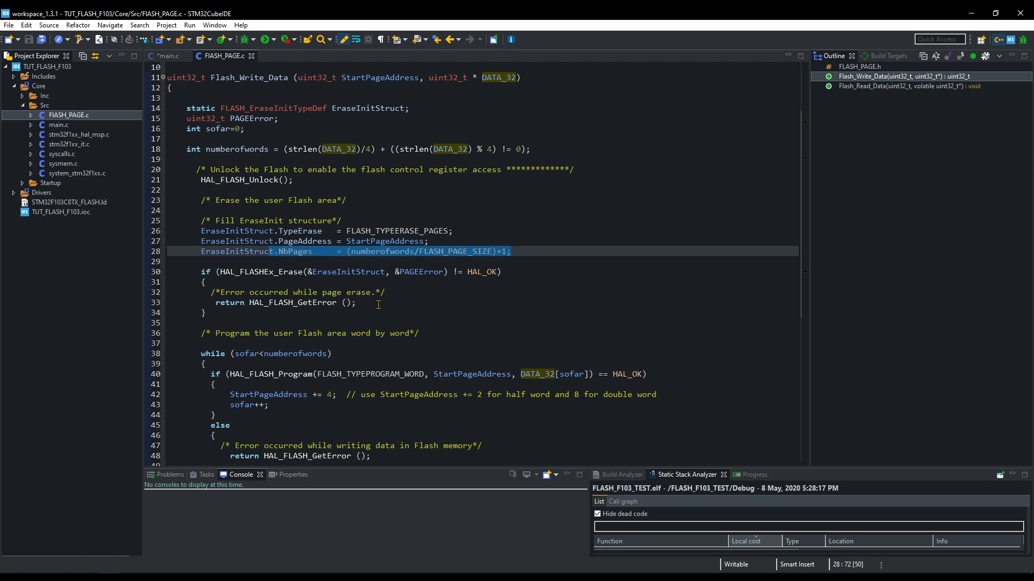
scroll(378, 305, down, 2)
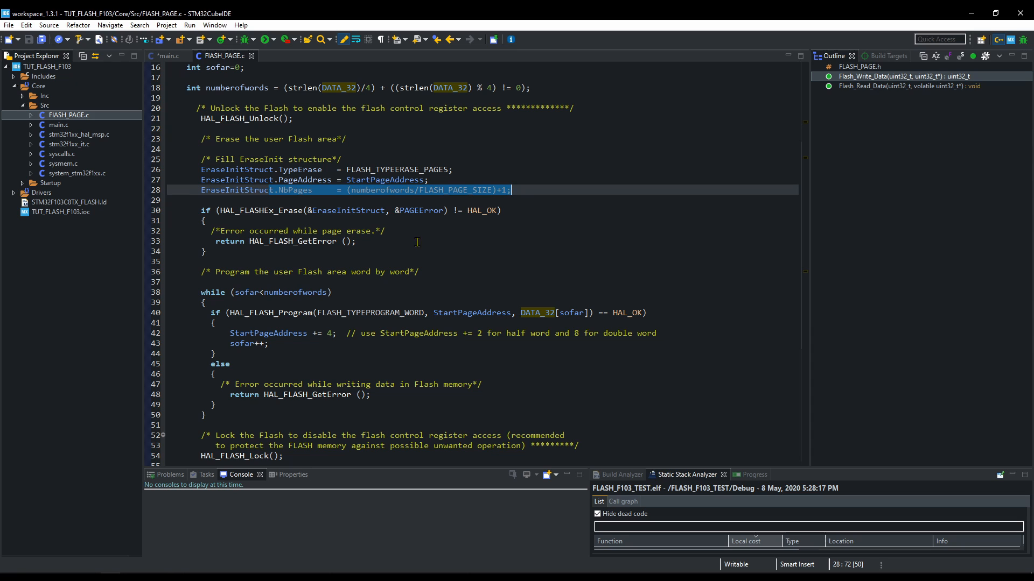
double_click(452, 189)
right_click(454, 190)
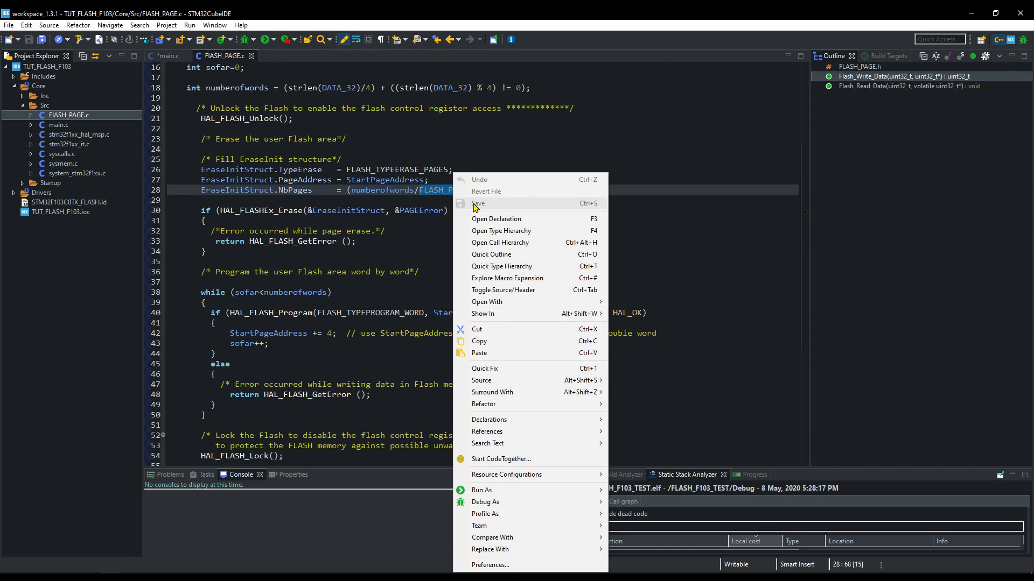
Jump to FLASH_PAGE_SIZE's declaration showing 0x400U in stm32f1xx_hal_flash_ex.h
click(491, 219)
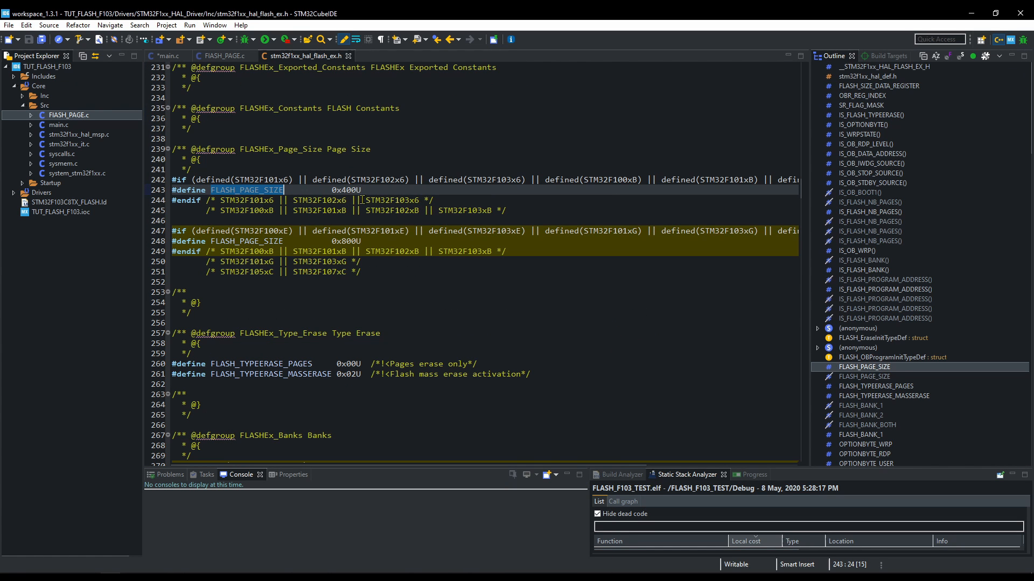
drag(363, 189, 331, 190)
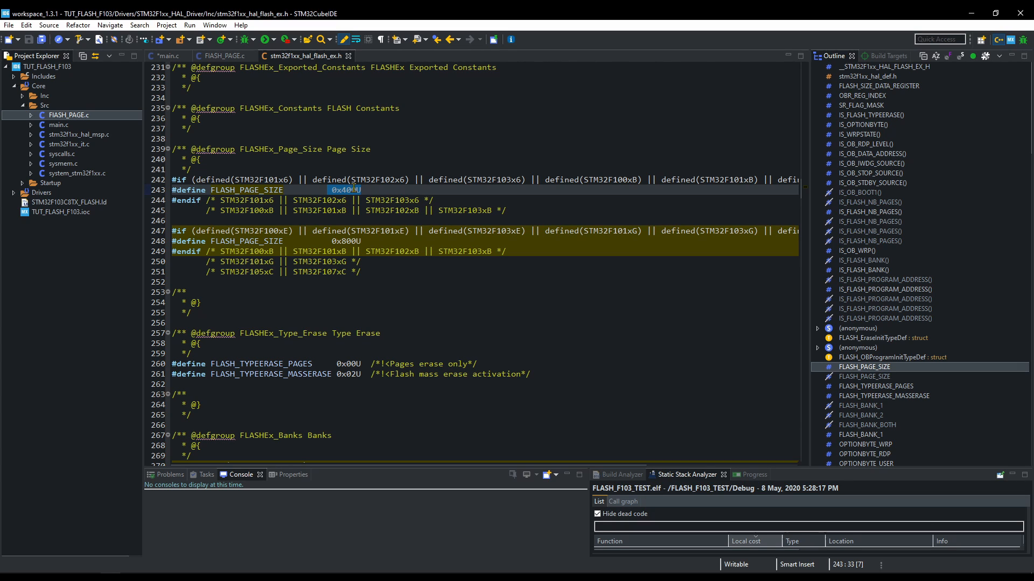
click(349, 56)
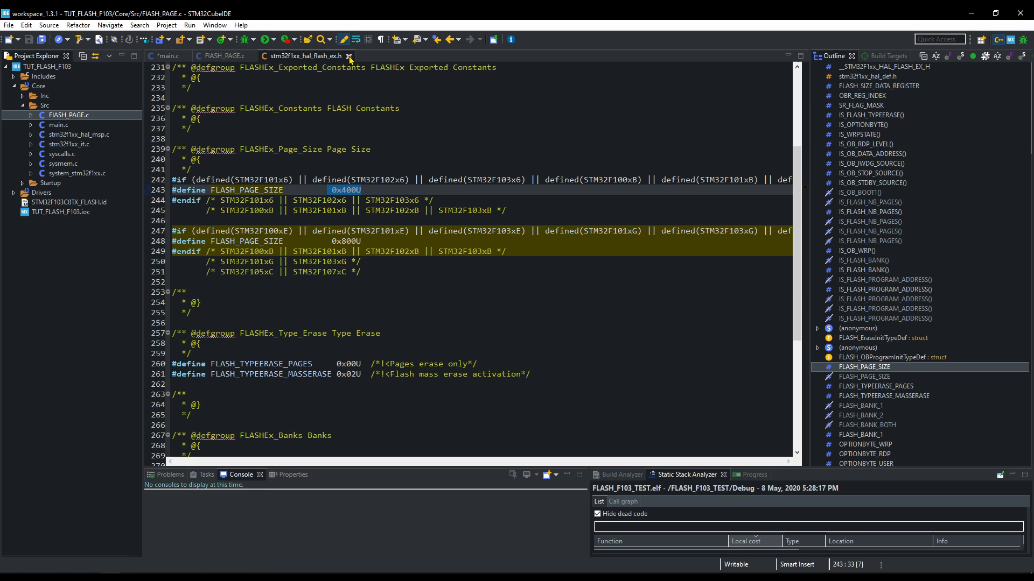
Close the flash header and step through Flash_Write_Data's HAL_FLASH_Program loop
click(349, 56)
click(461, 200)
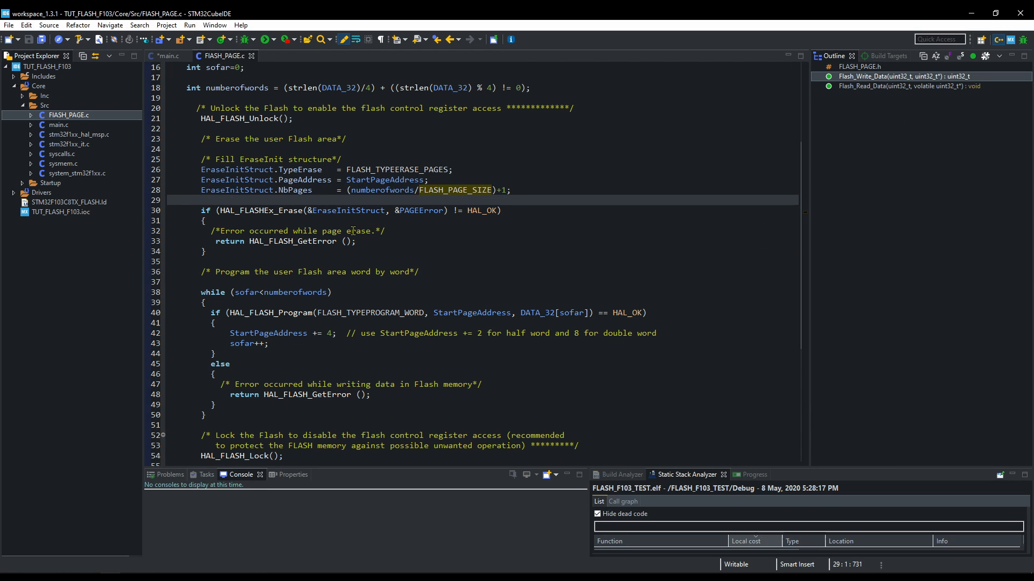
scroll(356, 209, down, 2)
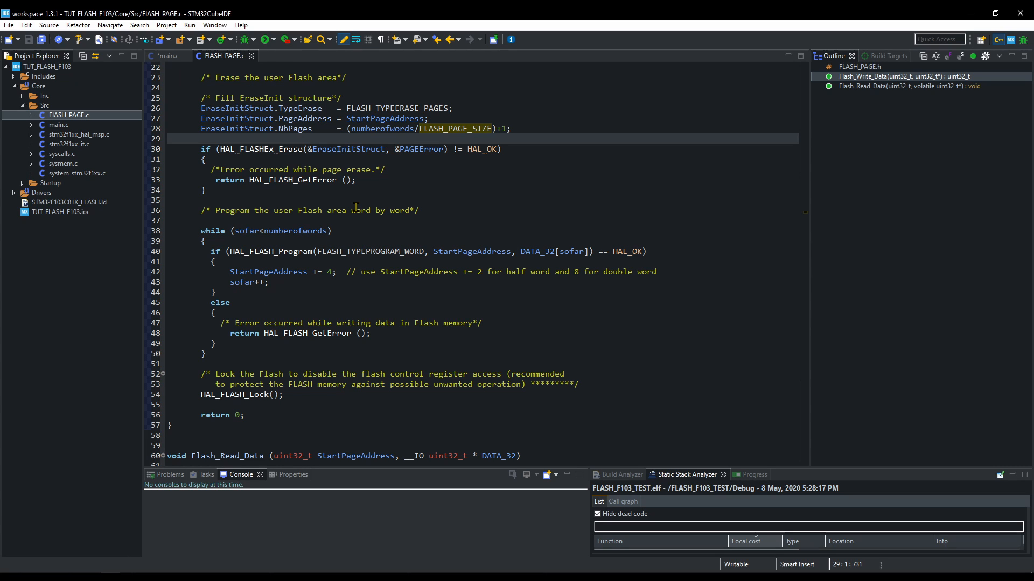
scroll(355, 208, down, 1)
scroll(355, 209, down, 1)
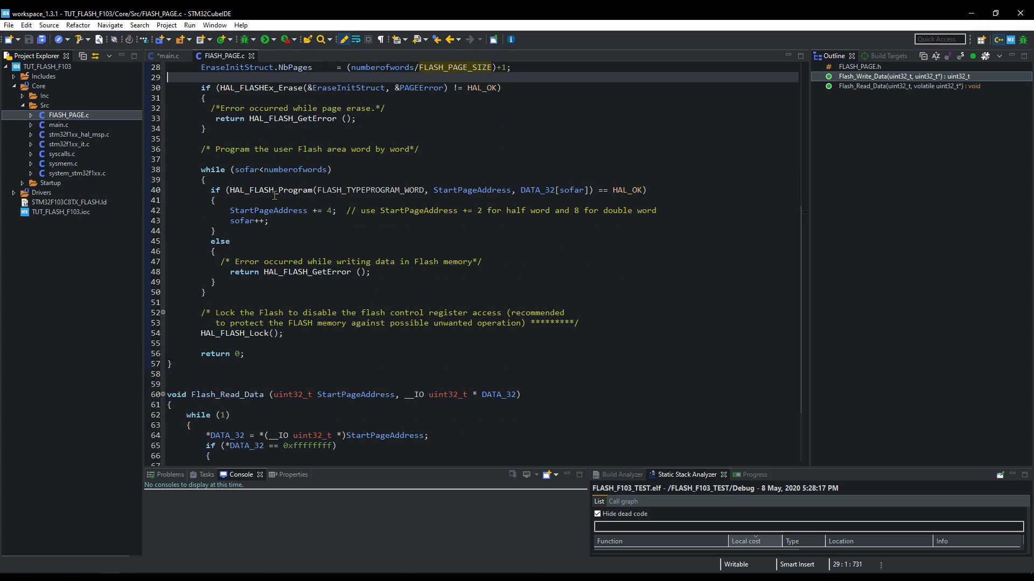
drag(227, 190, 396, 199)
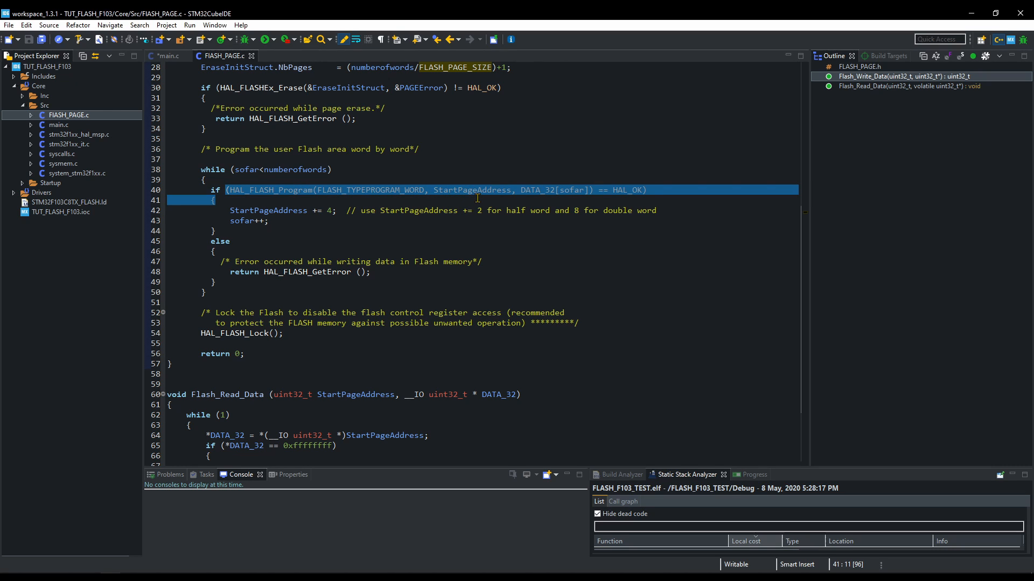
click(309, 223)
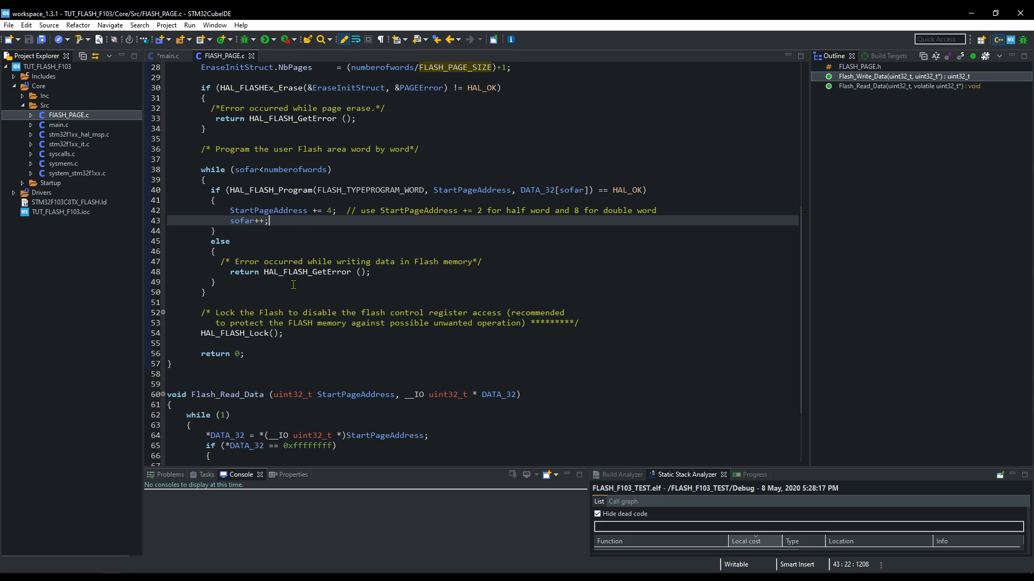
scroll(292, 285, down, 2)
drag(282, 273, 194, 273)
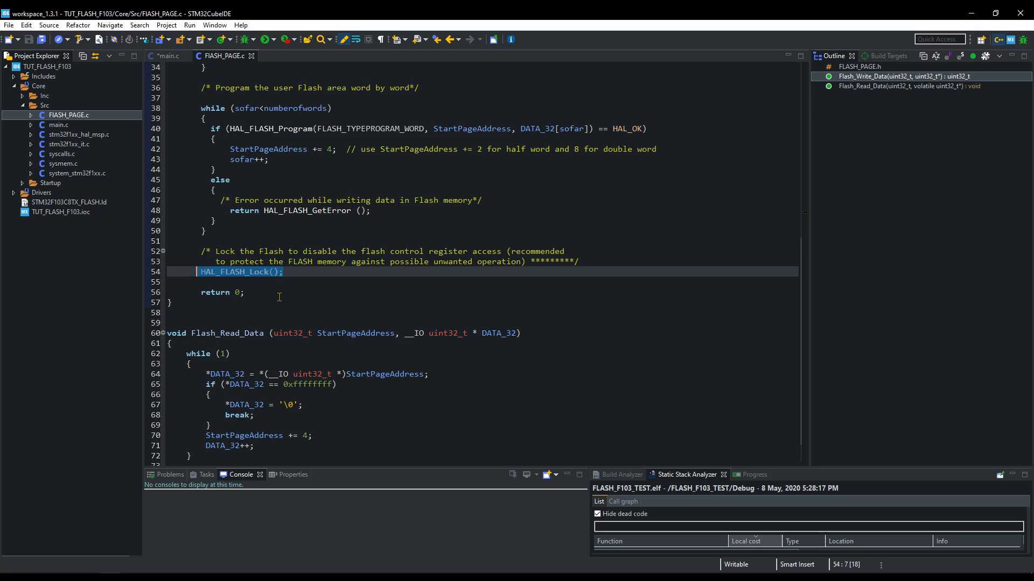
scroll(279, 298, up, 7)
scroll(279, 299, up, 3)
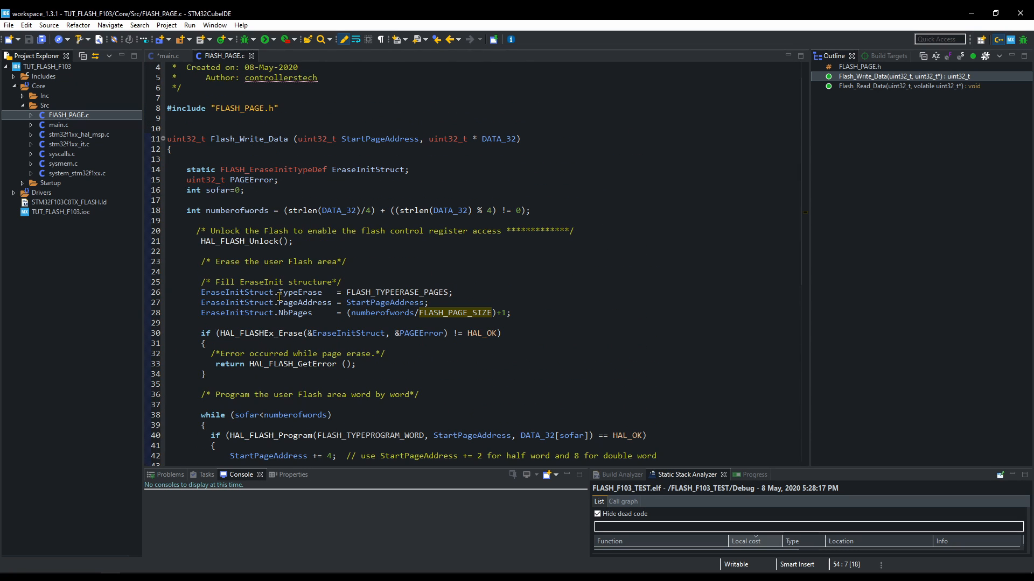
scroll(279, 297, down, 8)
scroll(278, 298, down, 3)
click(260, 304)
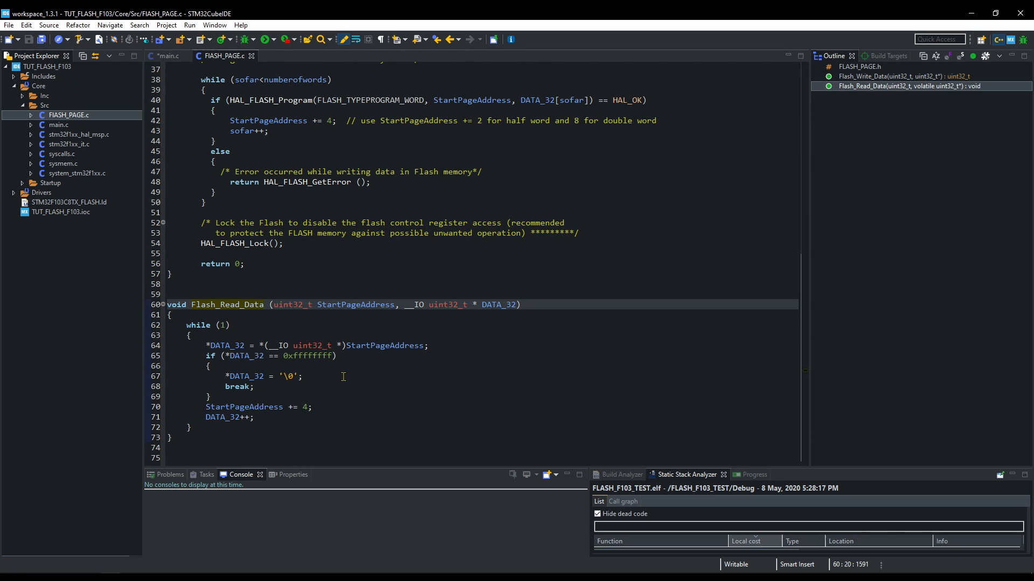
click(244, 346)
drag(346, 346, 426, 346)
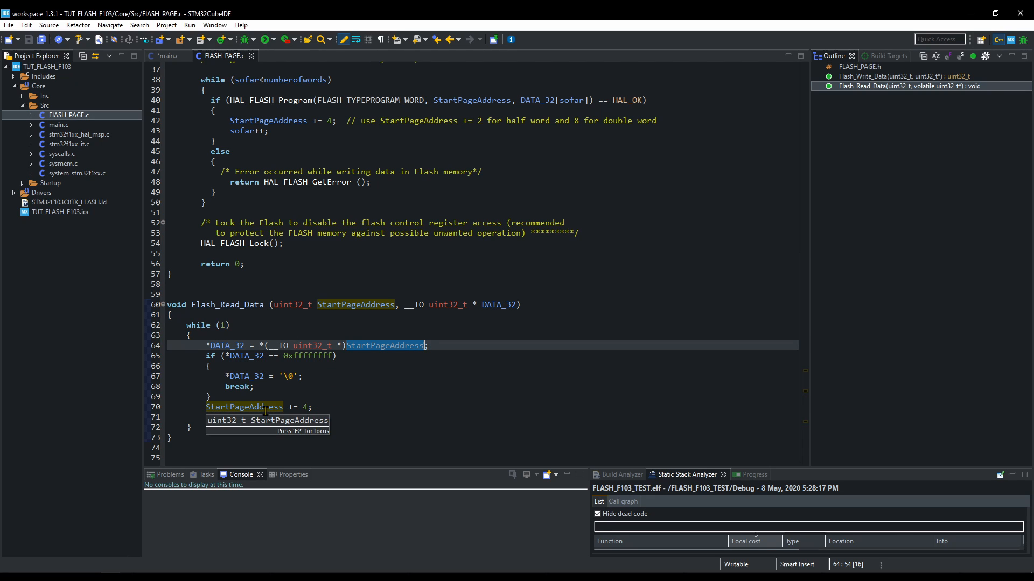
drag(476, 304, 517, 305)
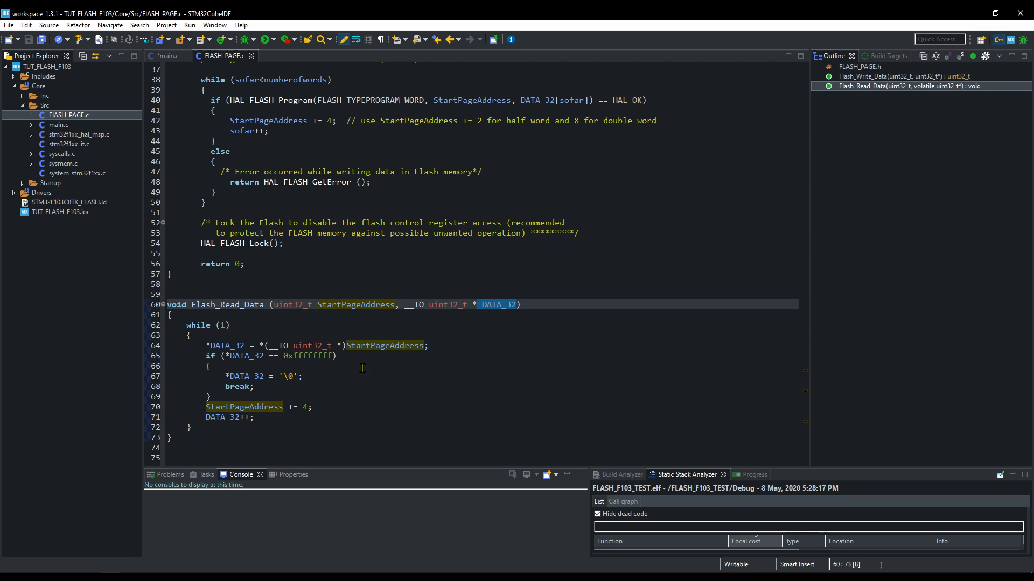
In main.c USER CODE 2, insert a Flash_Write_Data call with address 0x0801FC00 via code completion
click(168, 55)
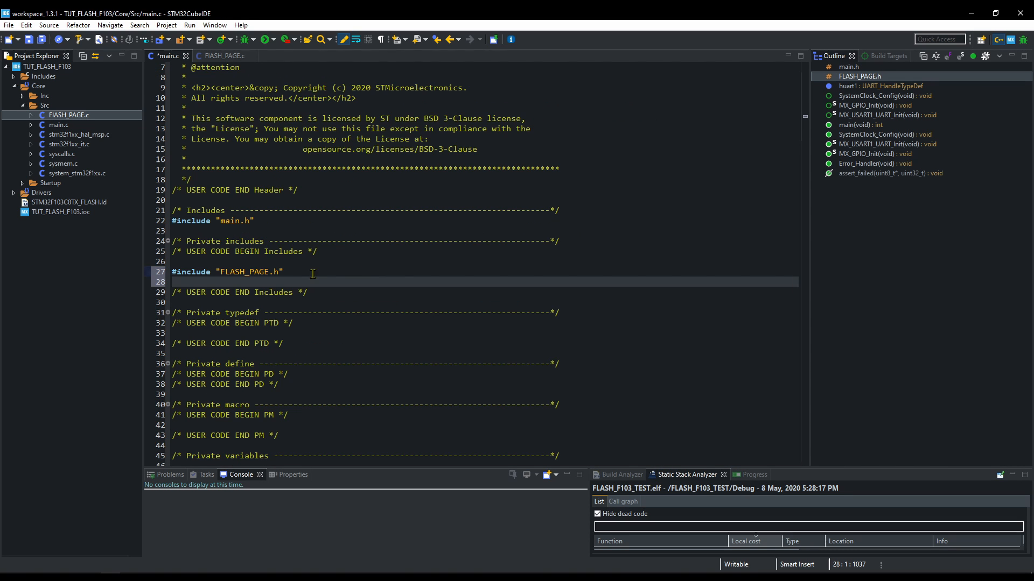
scroll(305, 276, down, 10)
scroll(303, 275, down, 10)
click(330, 253)
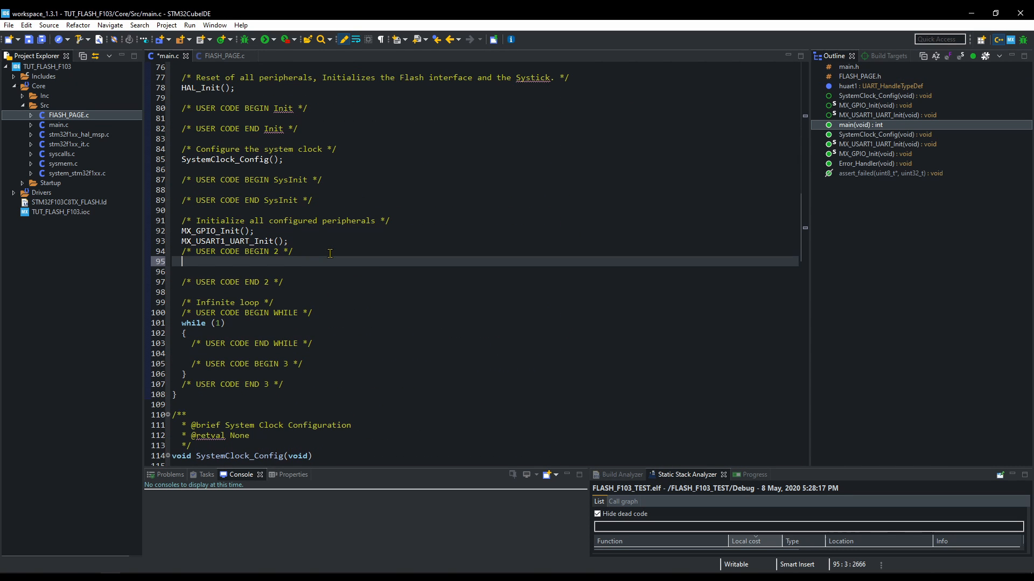
key(Return)
key(Return)
text(Flas)
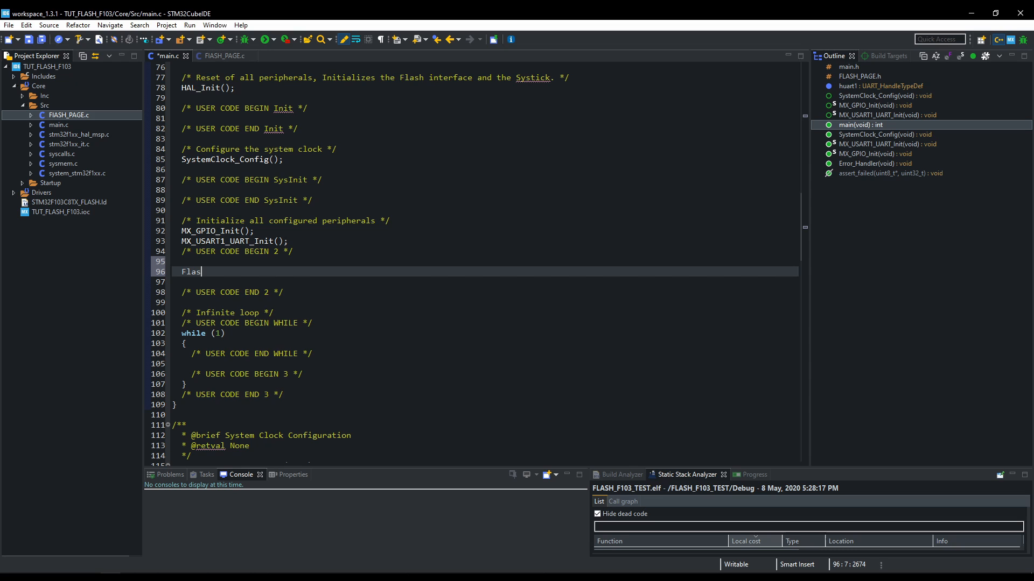
text(h)
key(ctrl+space)
key(Return)
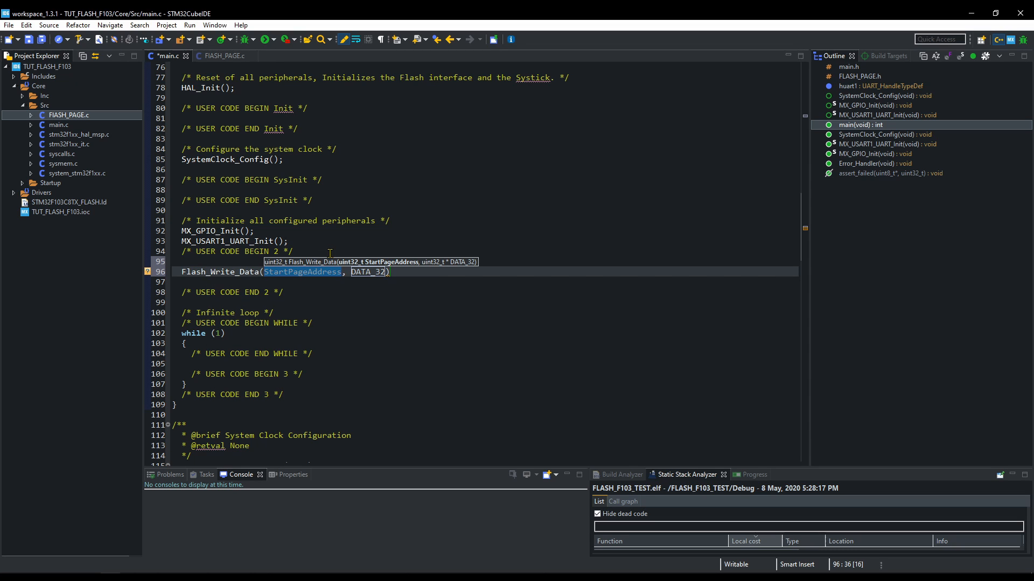
text(0x0801FC00)
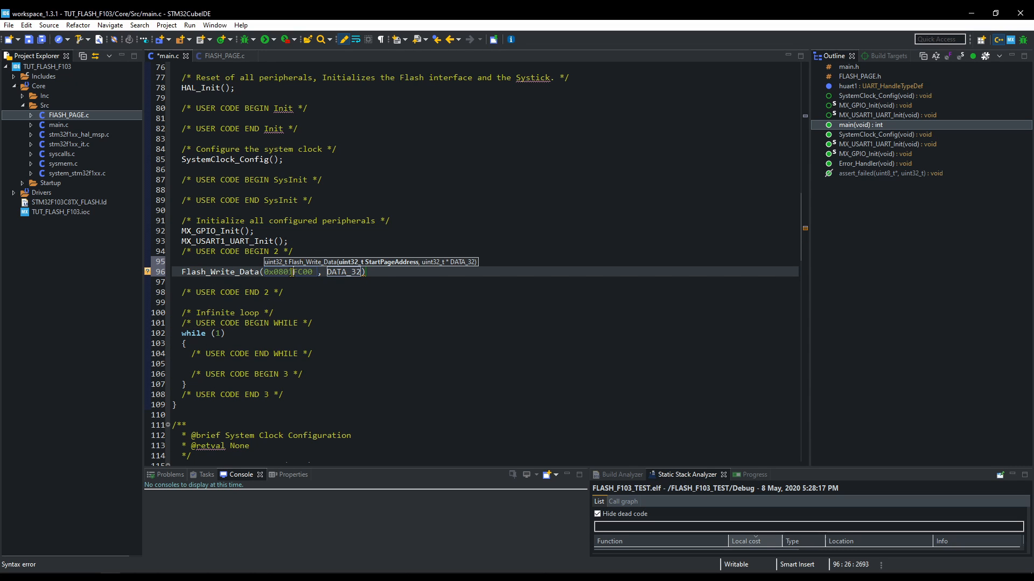
key(Tab)
scroll(328, 238, up, 9)
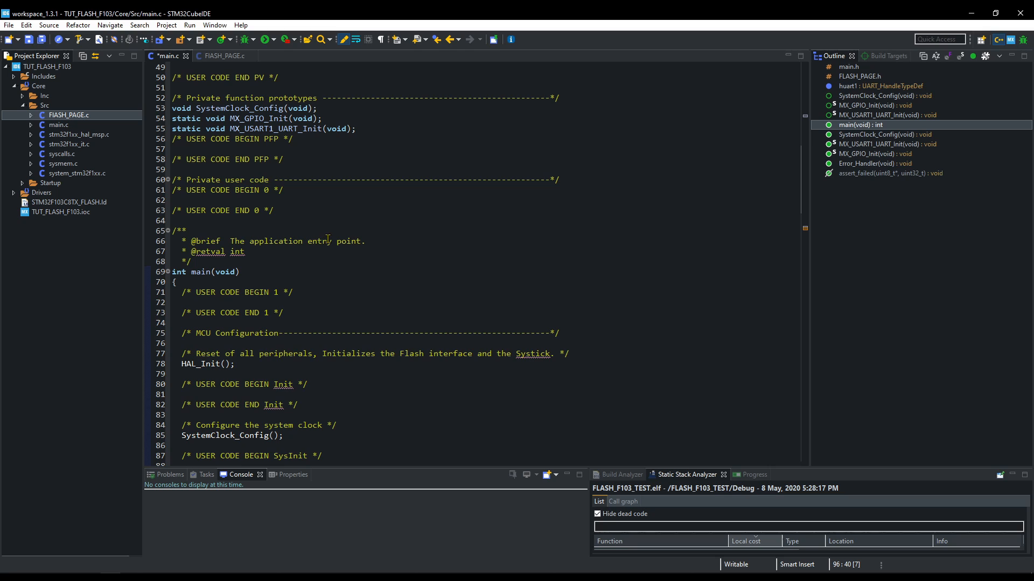
Declare uint32_t data[] = {0x11111111, 0x22222222}; in the USER CODE 0 block
click(309, 189)
key(Return)
key(Return)
text(uin)
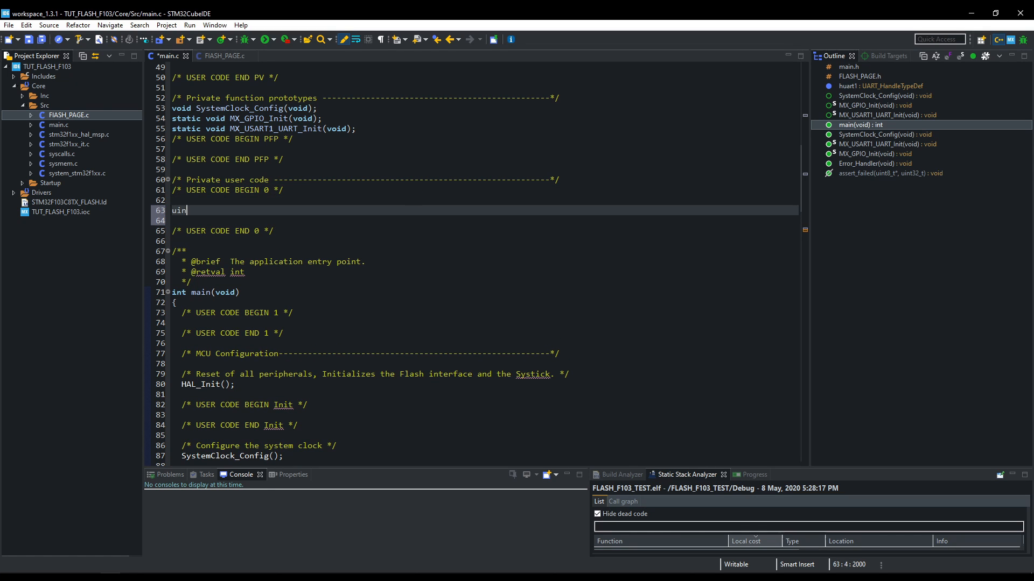
text(t32_t data)
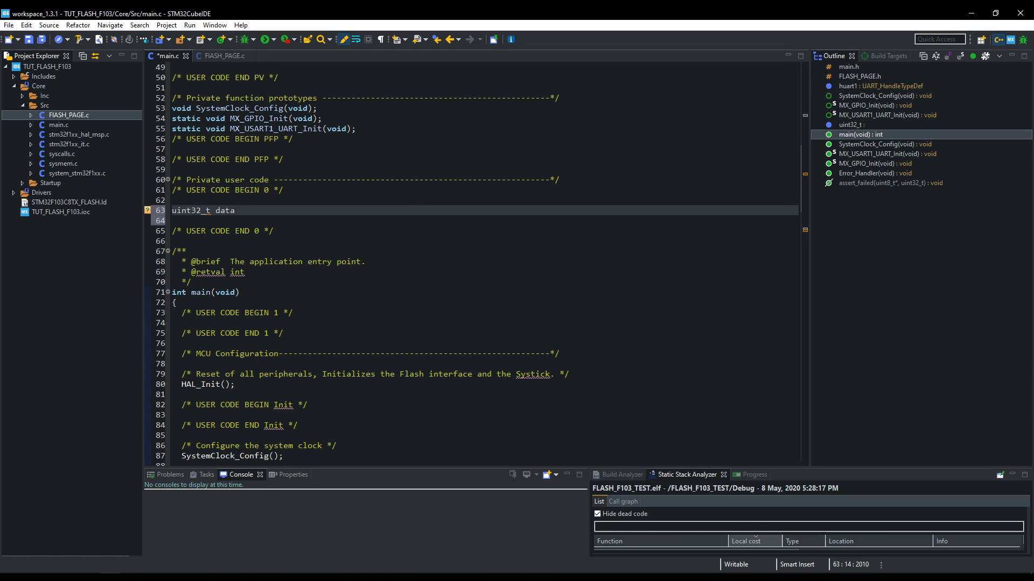
text([] = {)
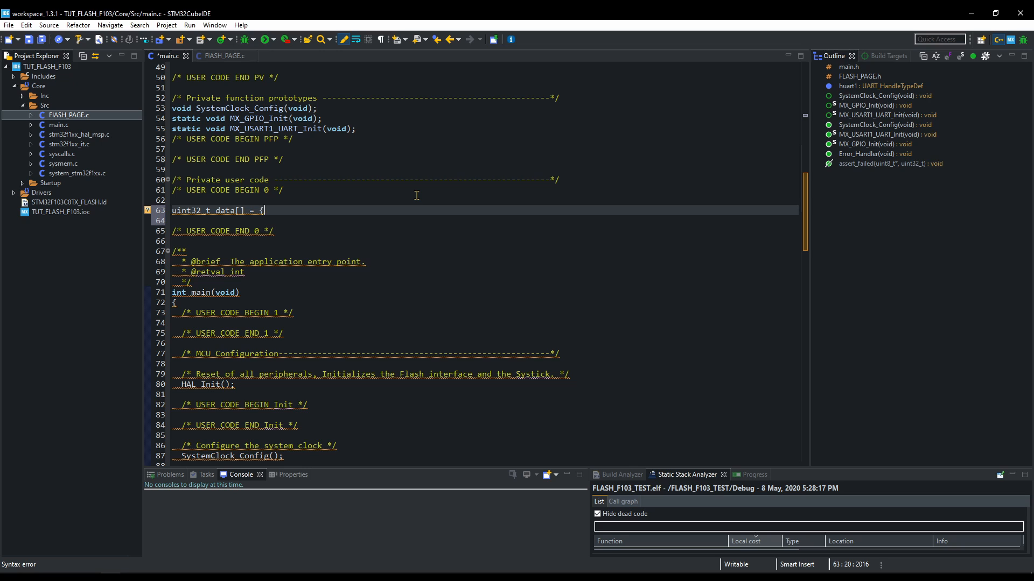
text(0x11111111, 0x)
text(22222)
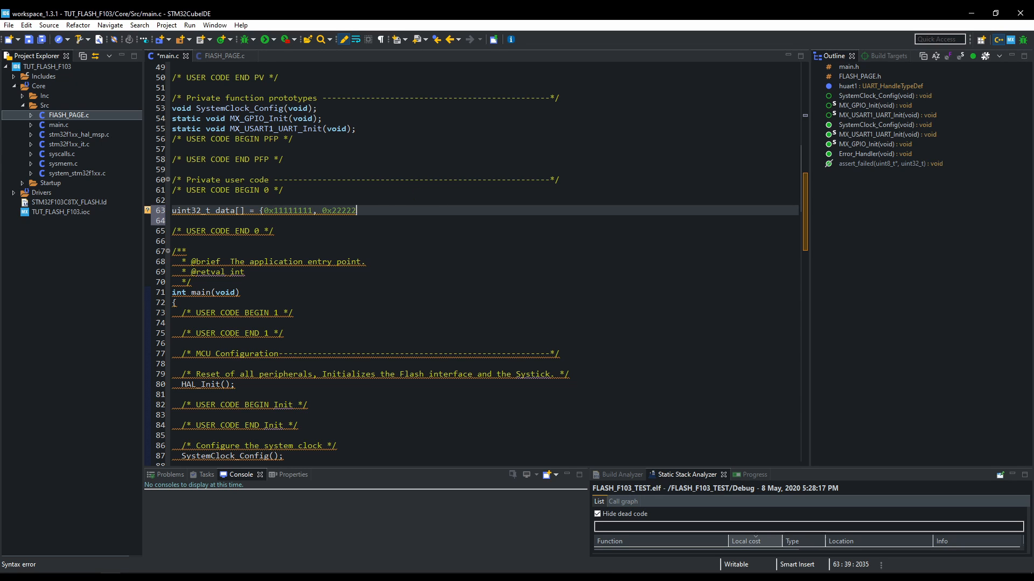
text(222};)
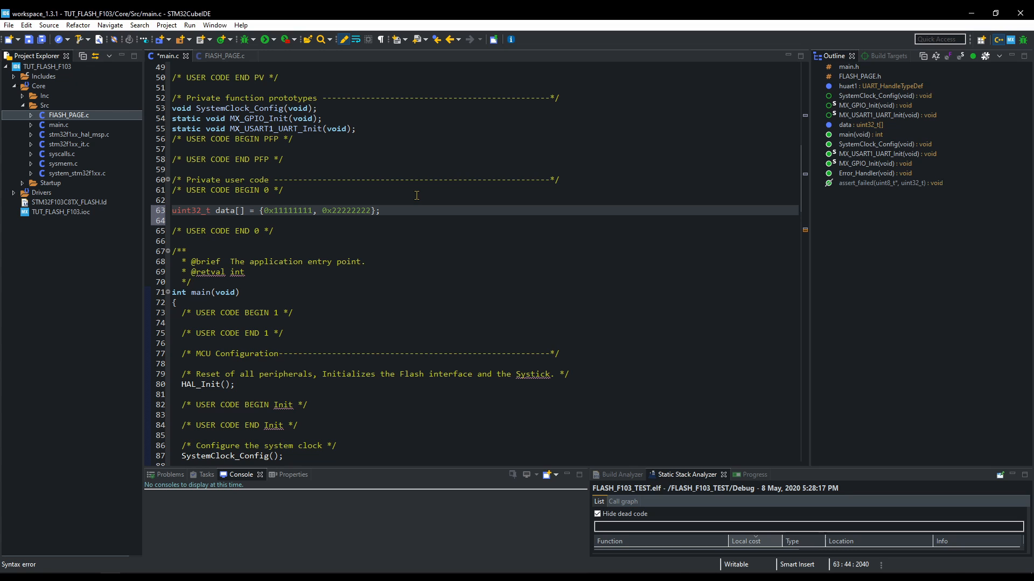
Replace the DATA_32 argument with the data array so the call reads Flash_Write_Data(0x0801FC00, data)
double_click(225, 211)
key(ctrl+c)
scroll(353, 323, down, 8)
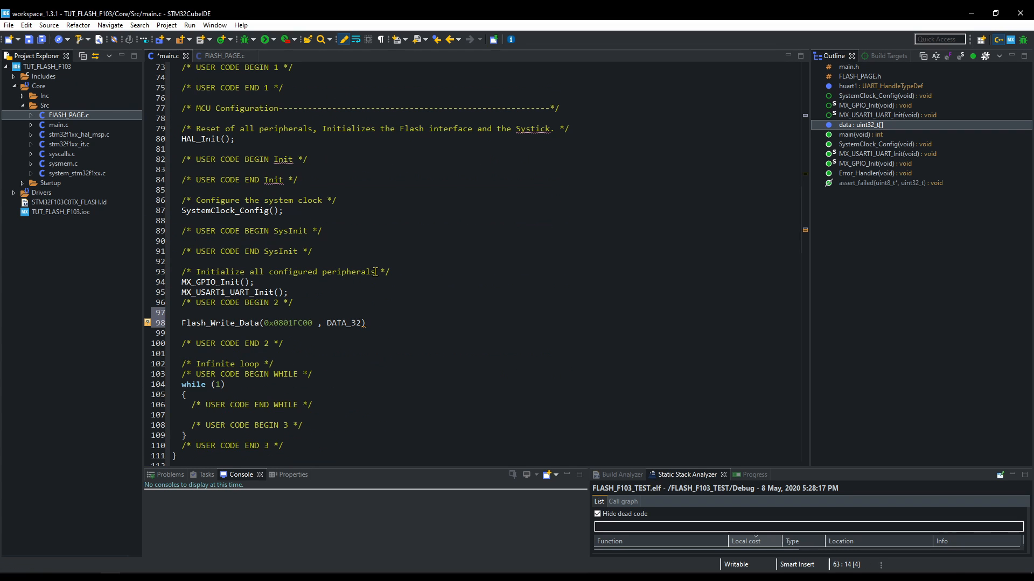
double_click(346, 323)
key(ctrl+v)
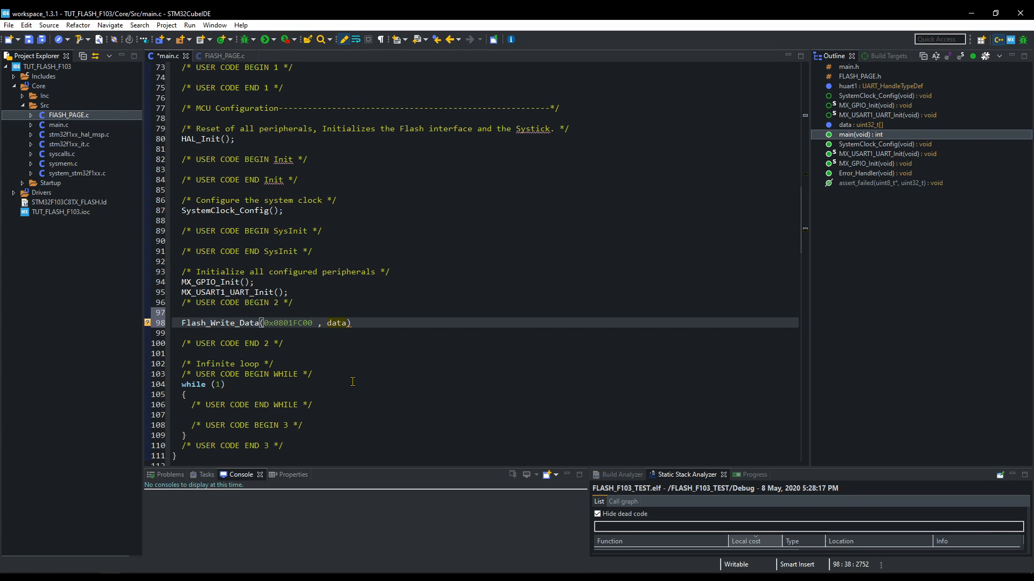
text(;)
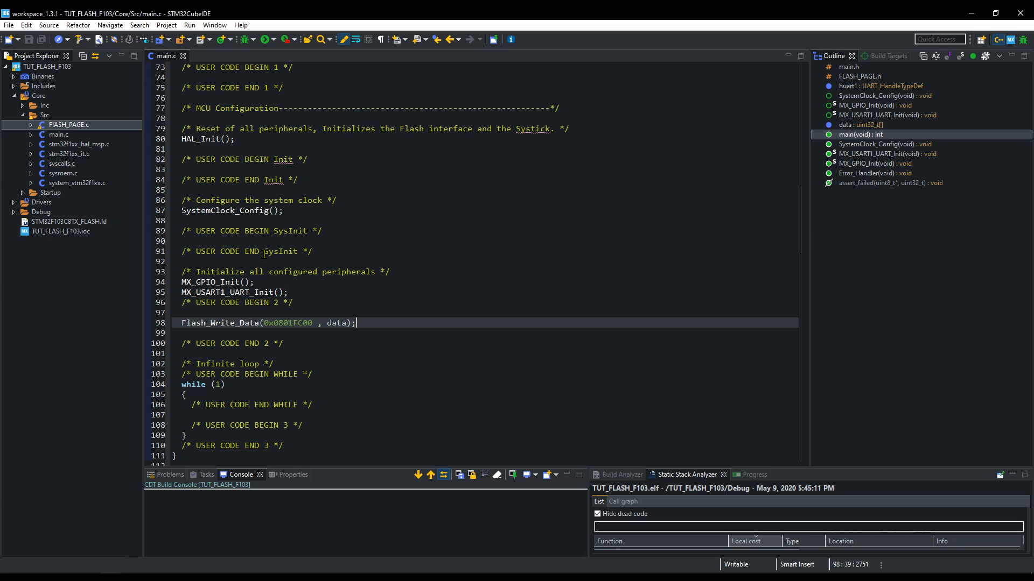
Build the project and jump from the Problems list to the strlen warning line in FLASH_PAGE.c
click(80, 41)
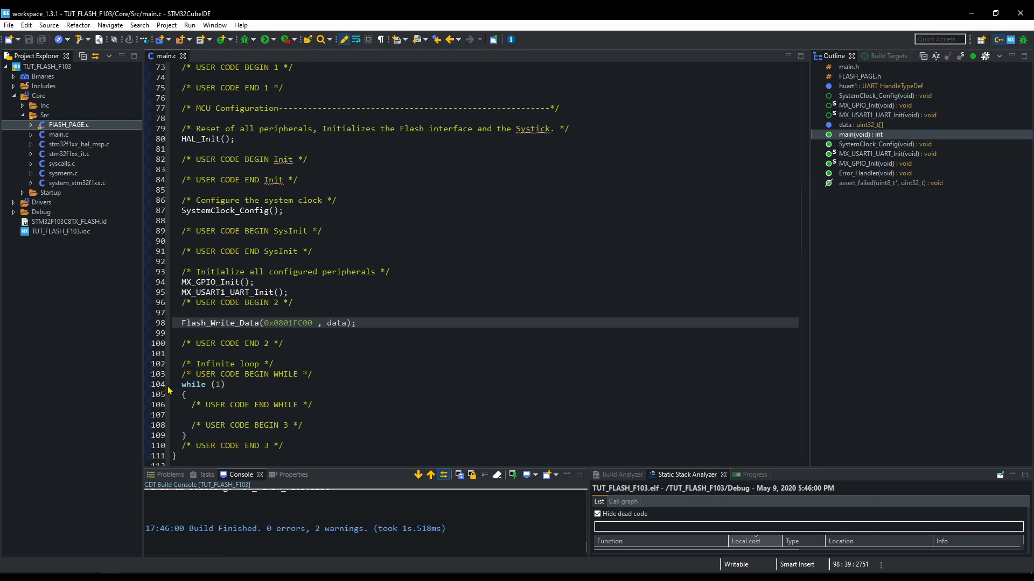
click(169, 475)
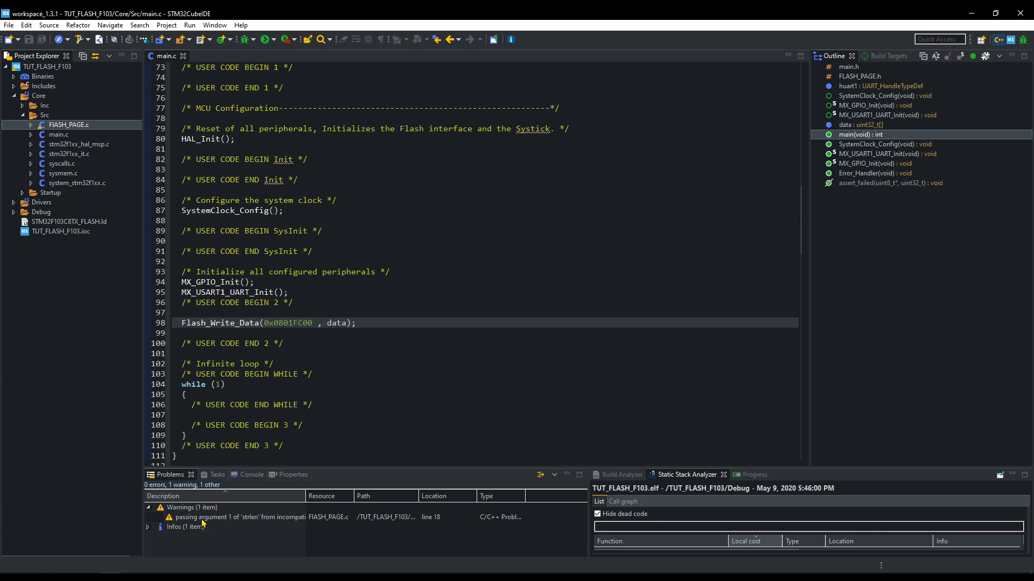
double_click(201, 518)
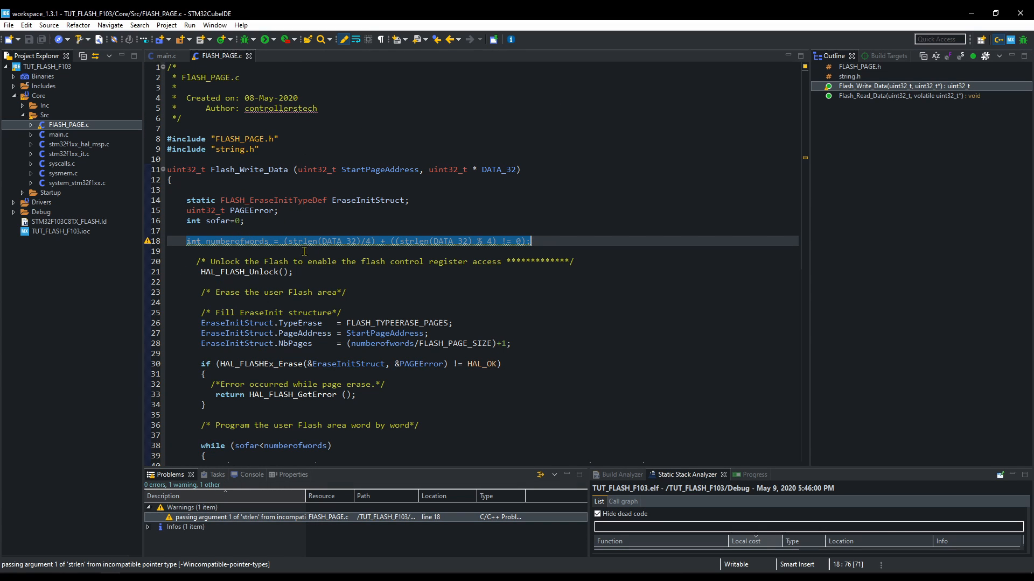
Close FLASH_PAGE.c and start a debug session, downloading the firmware to the board
click(248, 56)
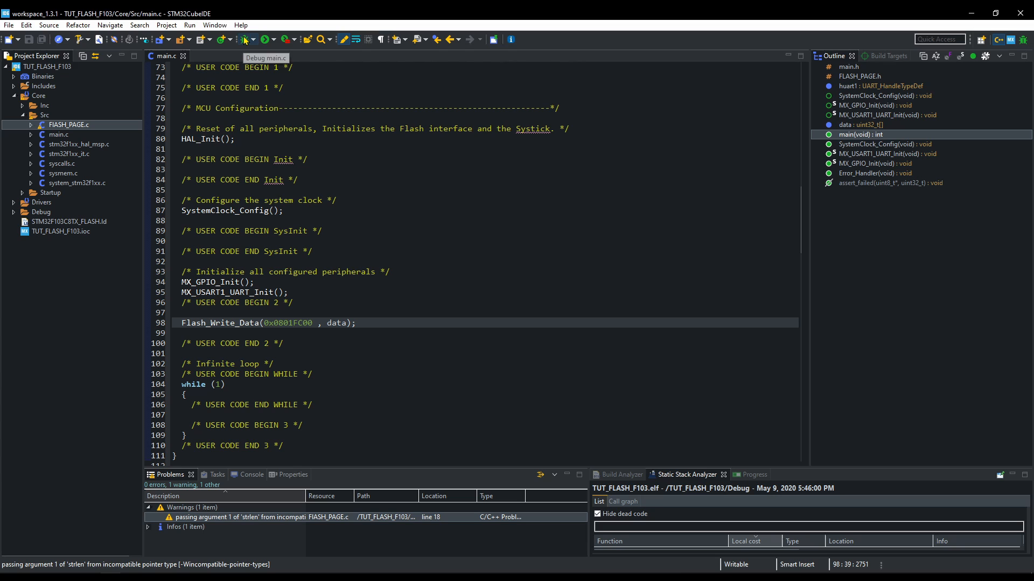
click(244, 43)
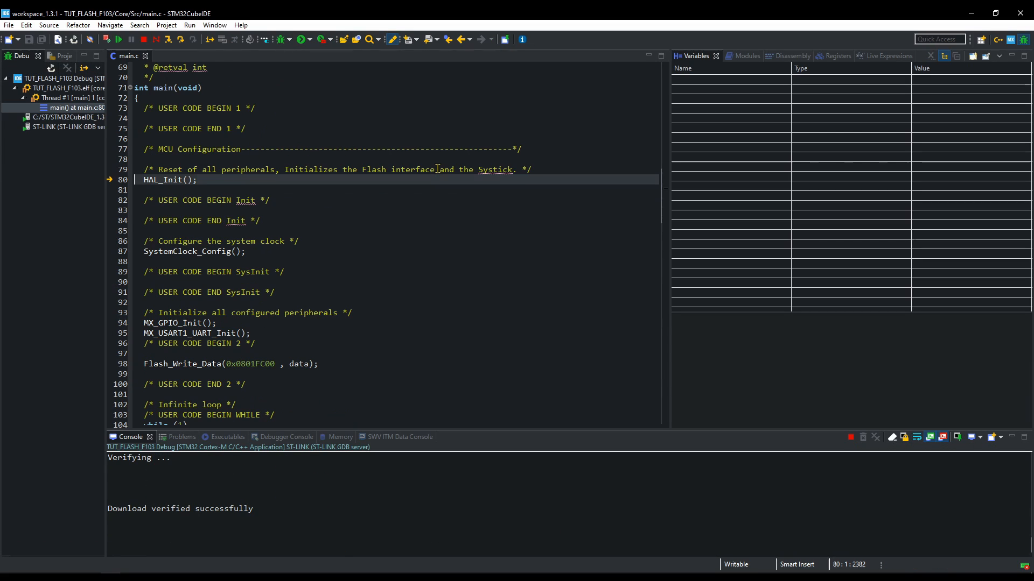
Add a memory monitor at 0x0801FC00 showing all FFFFFFFF, then begin adding a second monitor
click(339, 437)
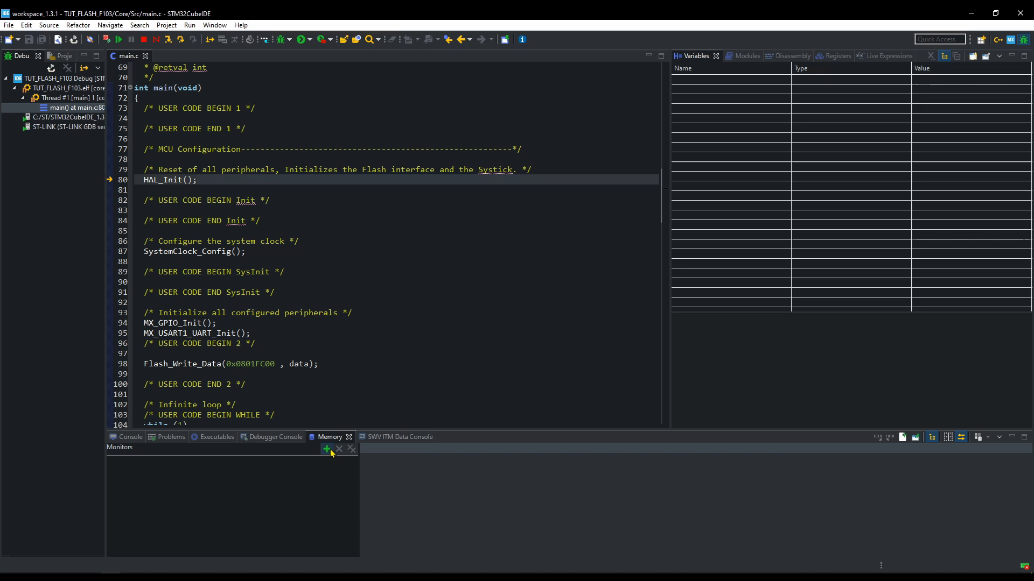
click(327, 450)
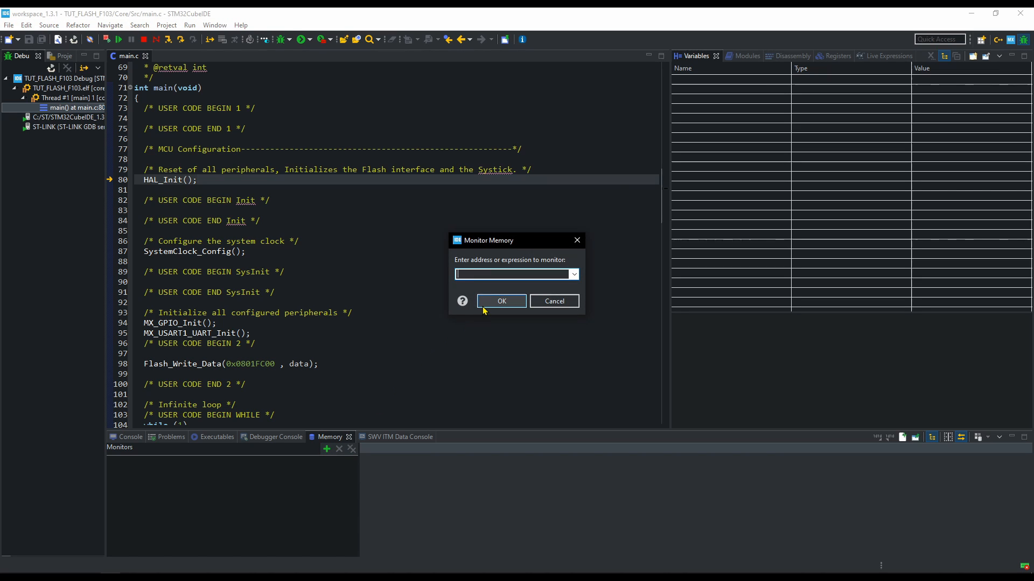
text(0x0801FC00)
click(499, 301)
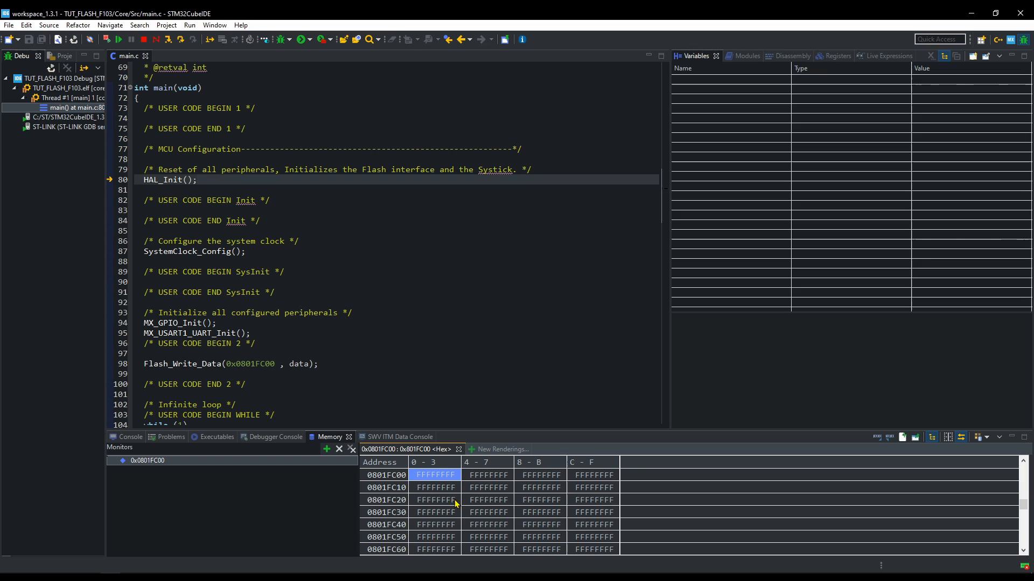
scroll(455, 503, up, 3)
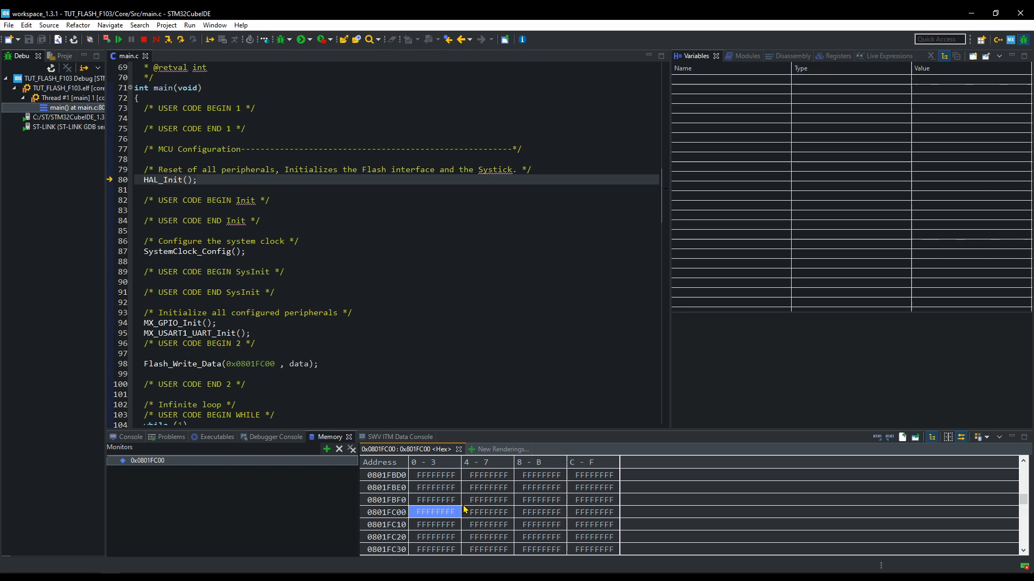
scroll(461, 512, down, 3)
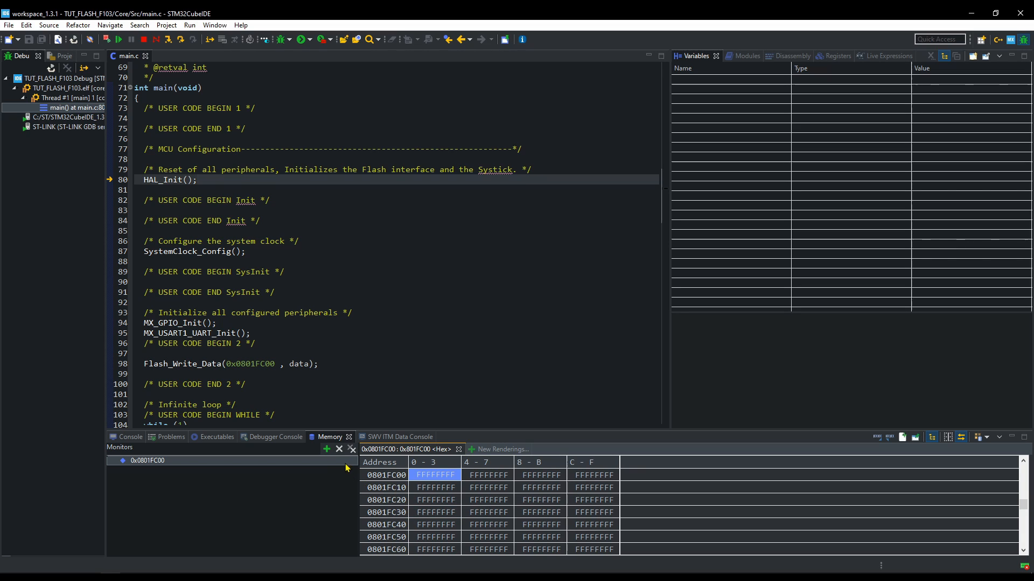
click(327, 450)
click(504, 274)
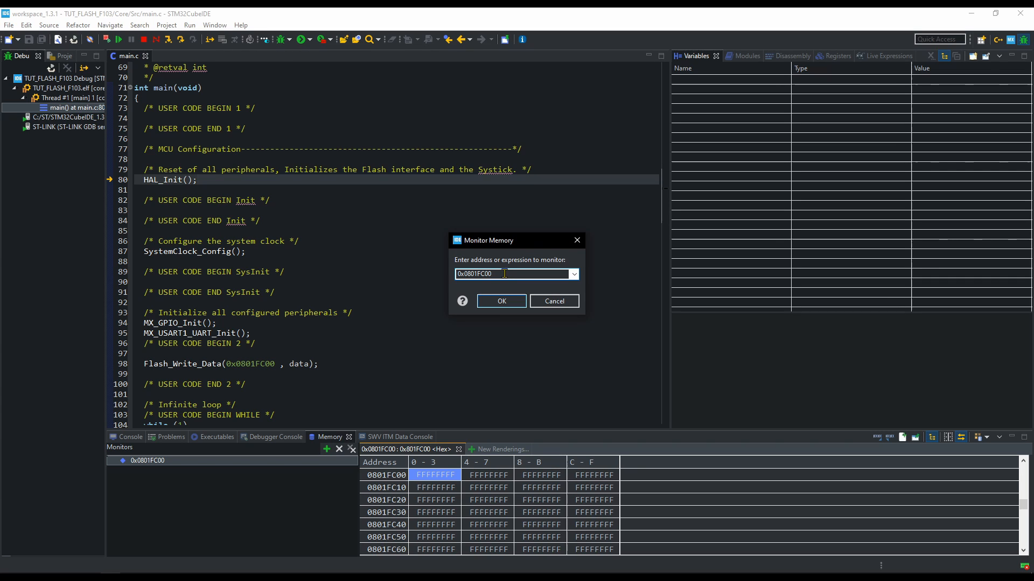
Set the second memory monitor address to 0x08000000 to view the program code in flash
key(BackSpace)
key(BackSpace)
key(BackSpace)
text(000)
key(Return)
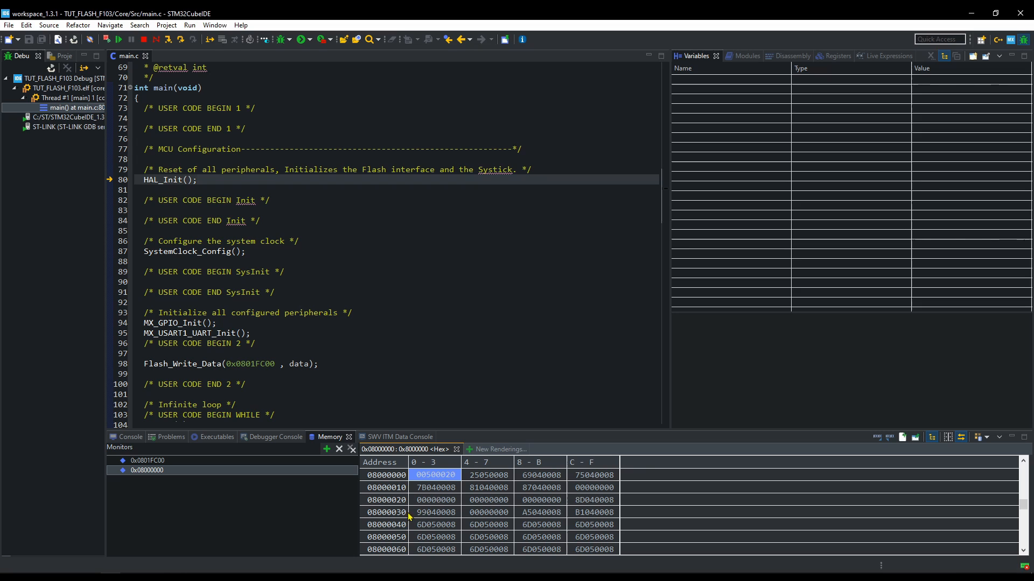
scroll(530, 496, down, 3)
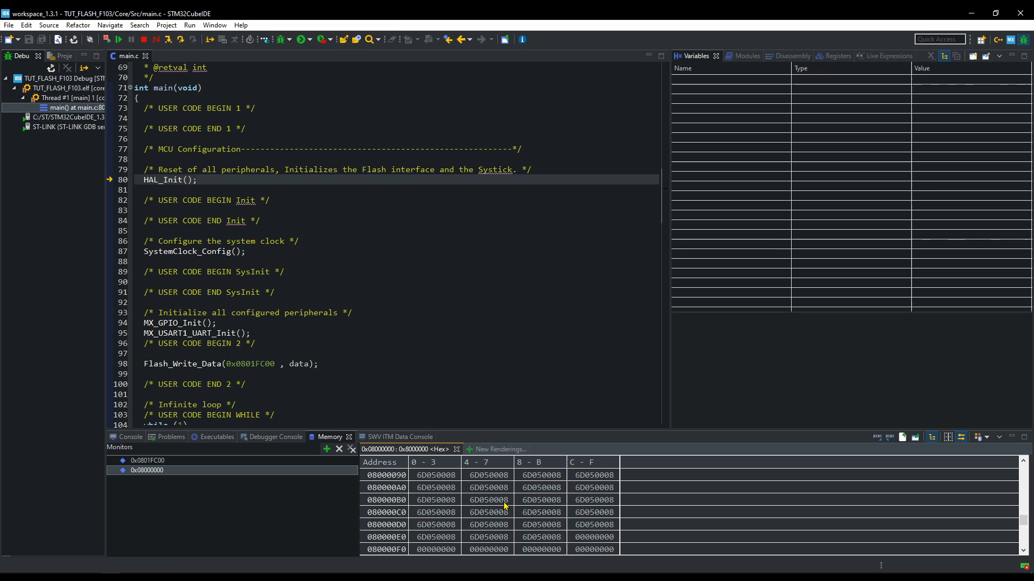
scroll(502, 501, down, 3)
scroll(503, 501, down, 3)
scroll(502, 501, down, 3)
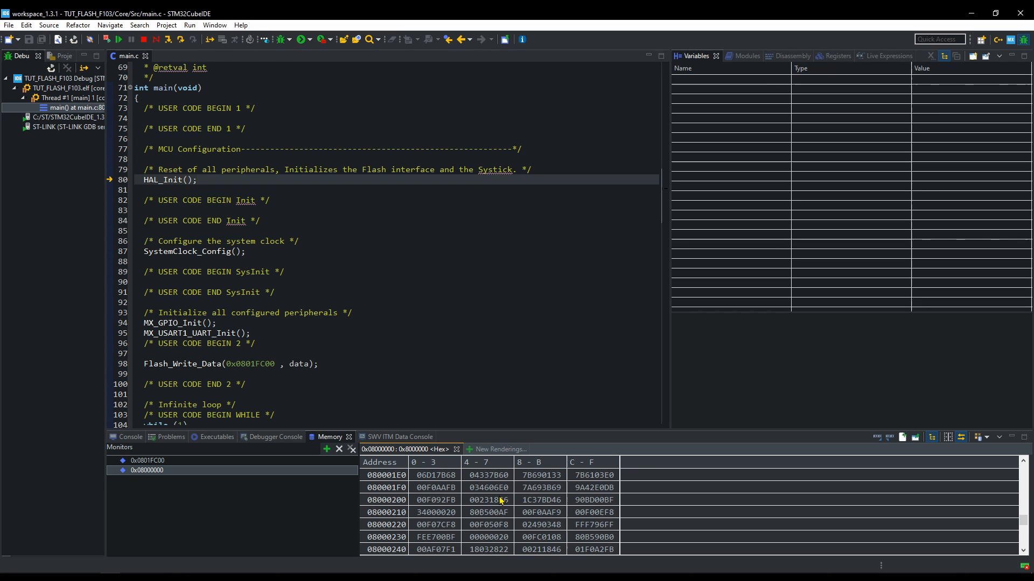
scroll(502, 501, down, 3)
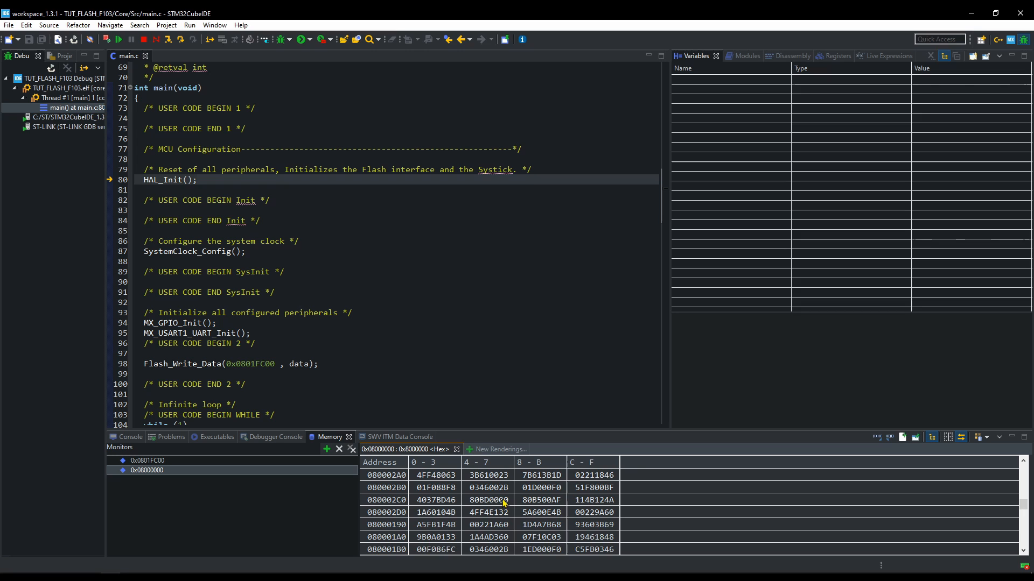
scroll(503, 501, down, 3)
In the Okular reference manual, highlight the Page 0 and Page 127 address ranges in Table 5
click(137, 571)
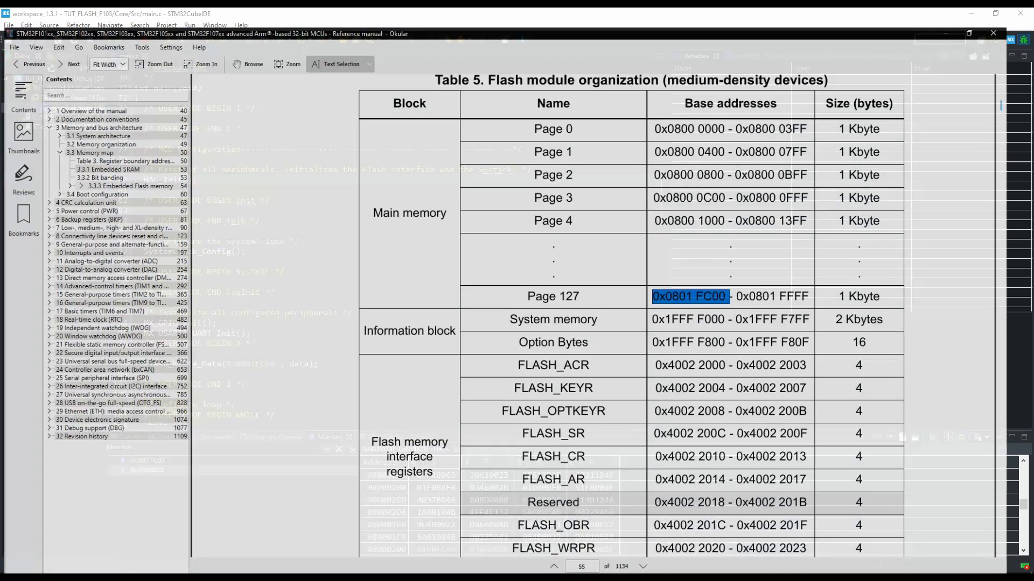
scroll(554, 297, up, 1)
scroll(554, 297, up, 1)
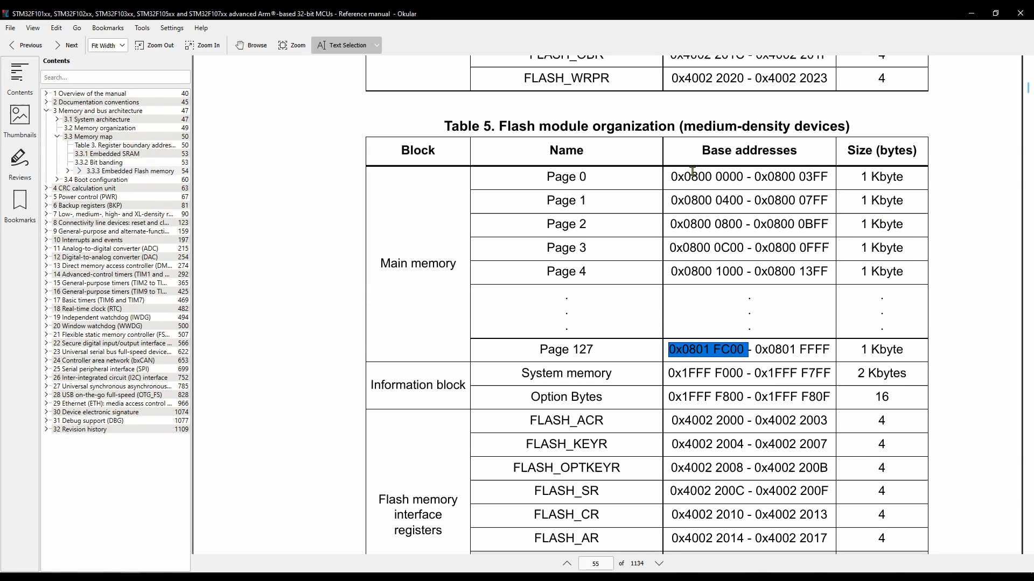
mouse_move(586, 209)
mouse_down()
mouse_move(718, 201)
mouse_move(762, 231)
mouse_up()
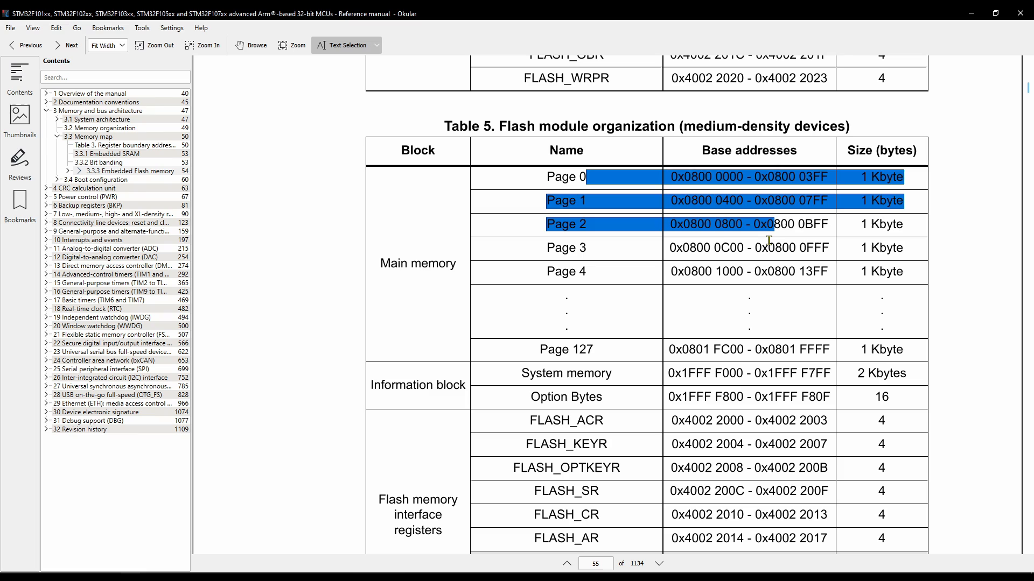
click(716, 202)
drag(589, 177, 831, 192)
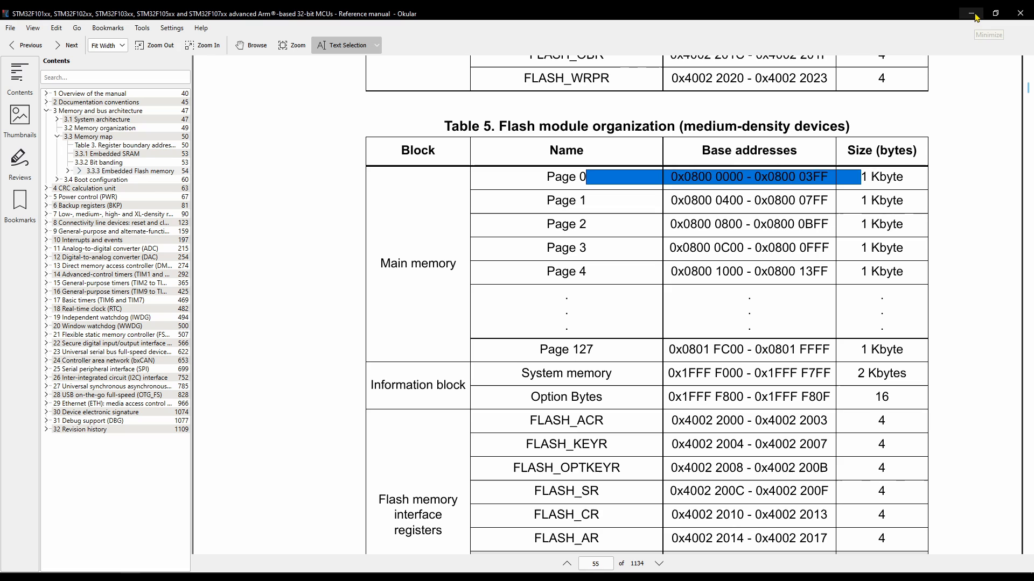
drag(594, 350, 861, 356)
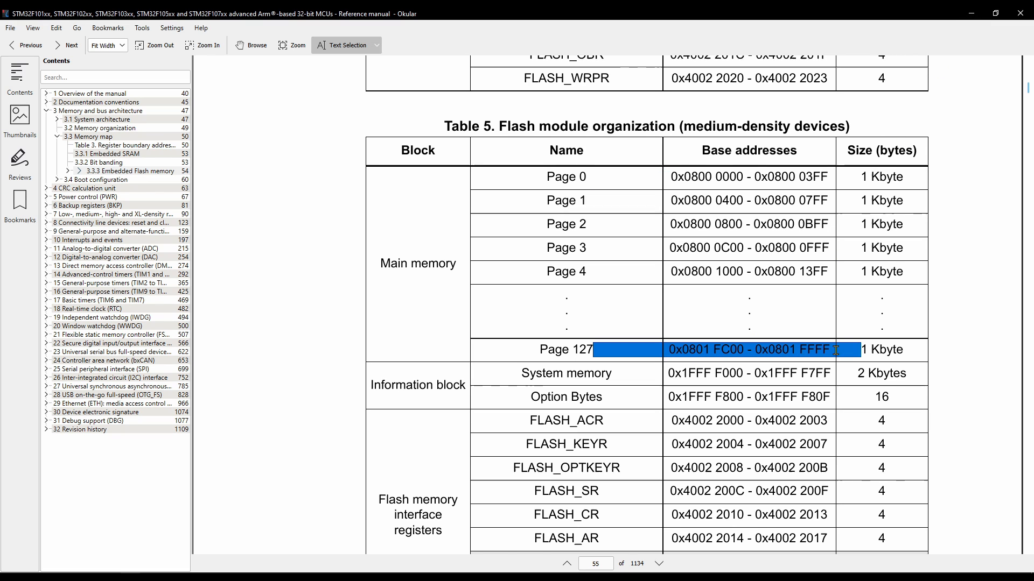
Back in the IDE, inspect the memory words around 0x08001A00 where the program code ends
click(971, 15)
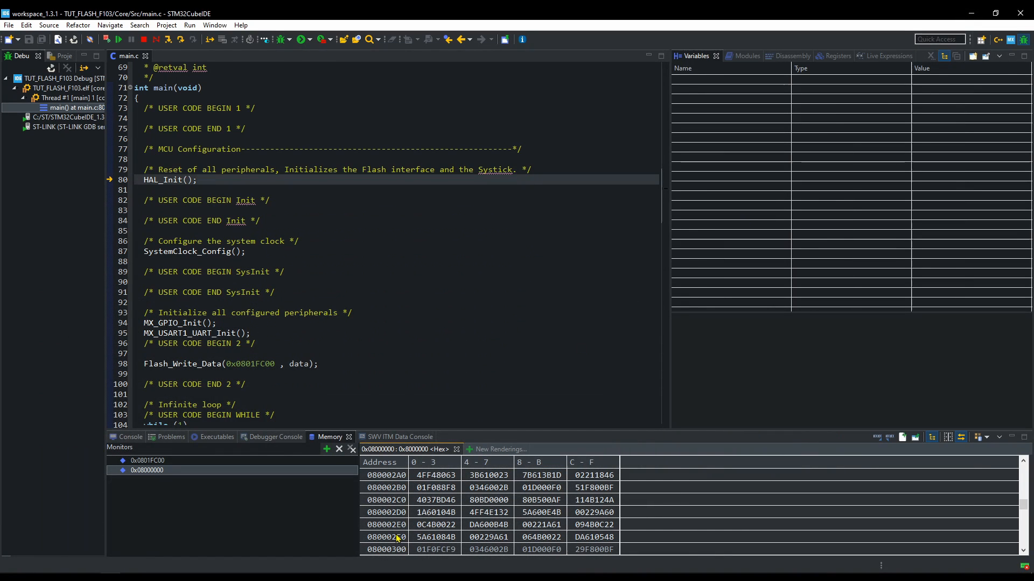
scroll(481, 514, down, 8)
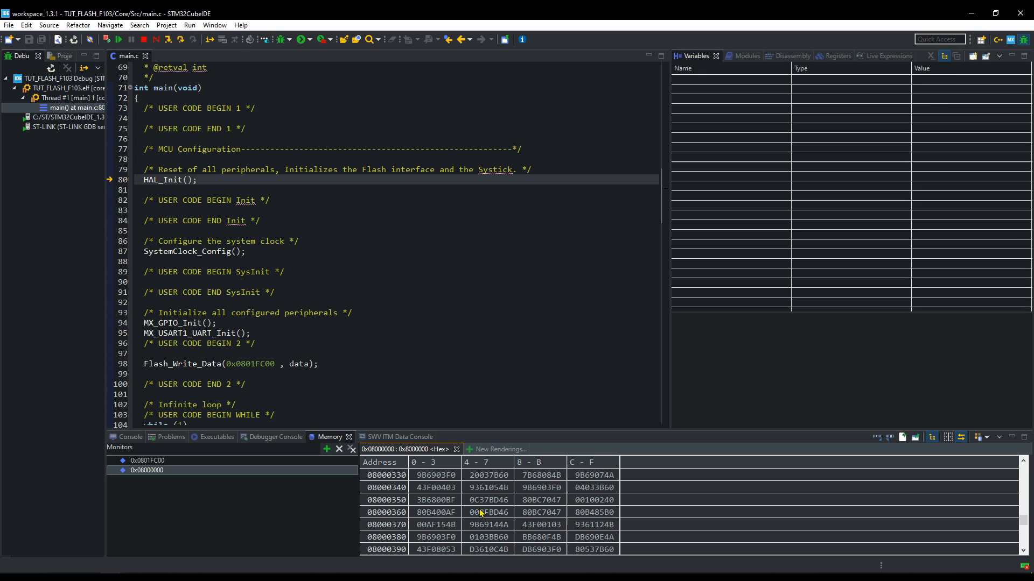
scroll(481, 515, down, 8)
scroll(481, 513, down, 5)
scroll(481, 514, down, 5)
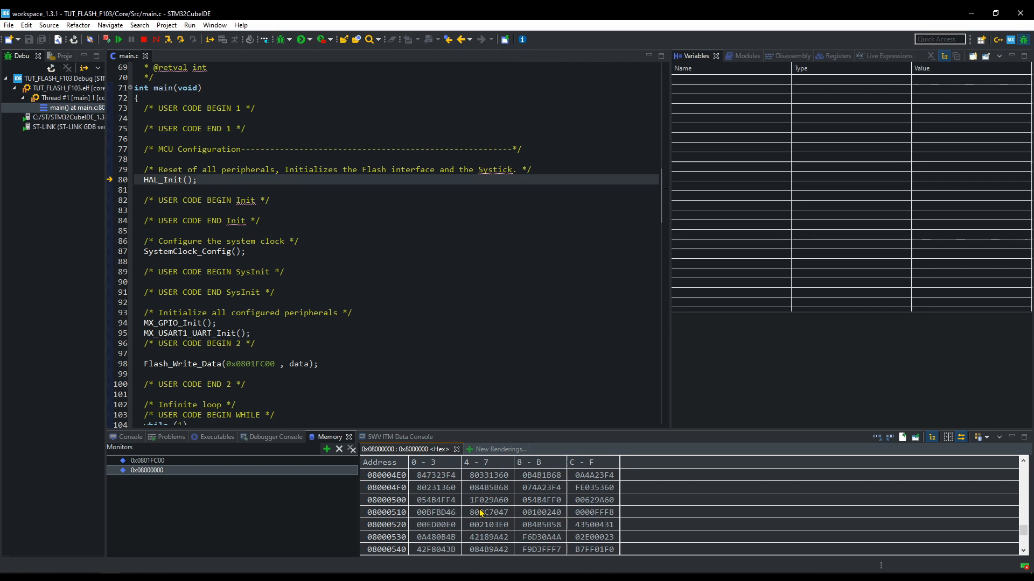
scroll(481, 514, down, 5)
scroll(481, 514, down, 3)
scroll(481, 514, down, 5)
scroll(481, 514, down, 5)
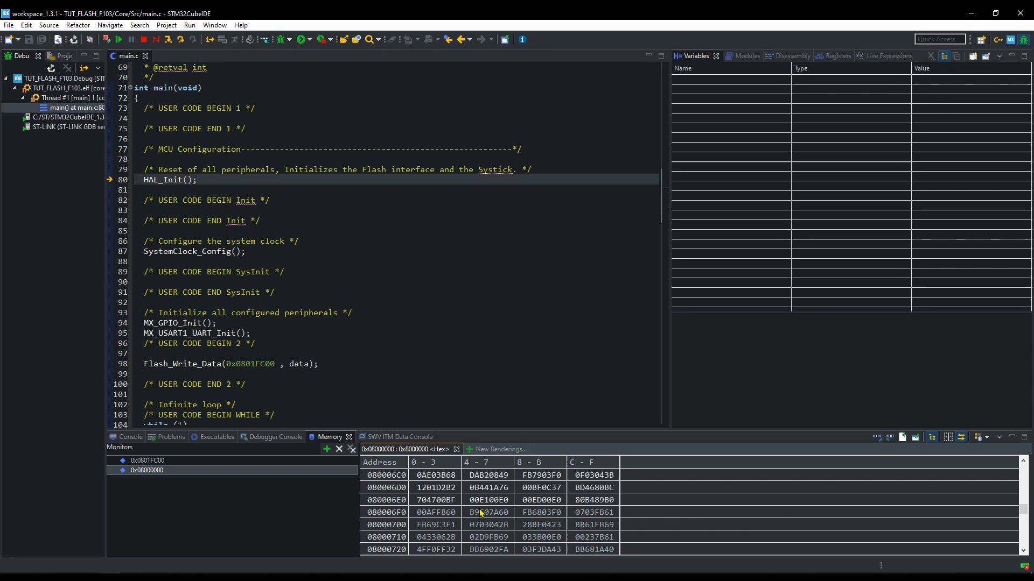
scroll(481, 514, down, 5)
scroll(480, 514, down, 5)
scroll(480, 513, down, 8)
scroll(481, 514, down, 8)
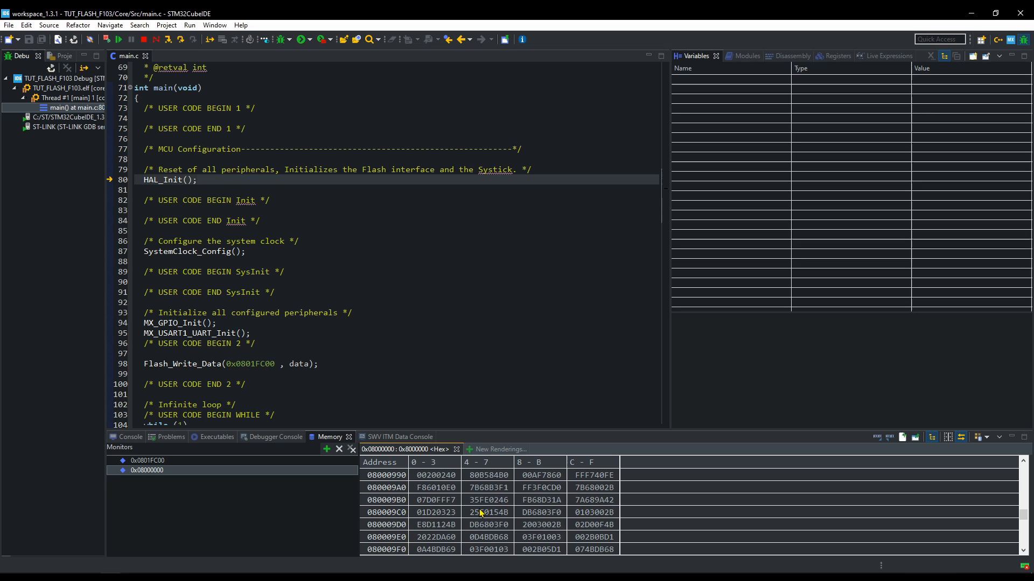
scroll(481, 514, down, 8)
scroll(481, 514, down, 6)
scroll(481, 514, down, 10)
scroll(481, 514, down, 10)
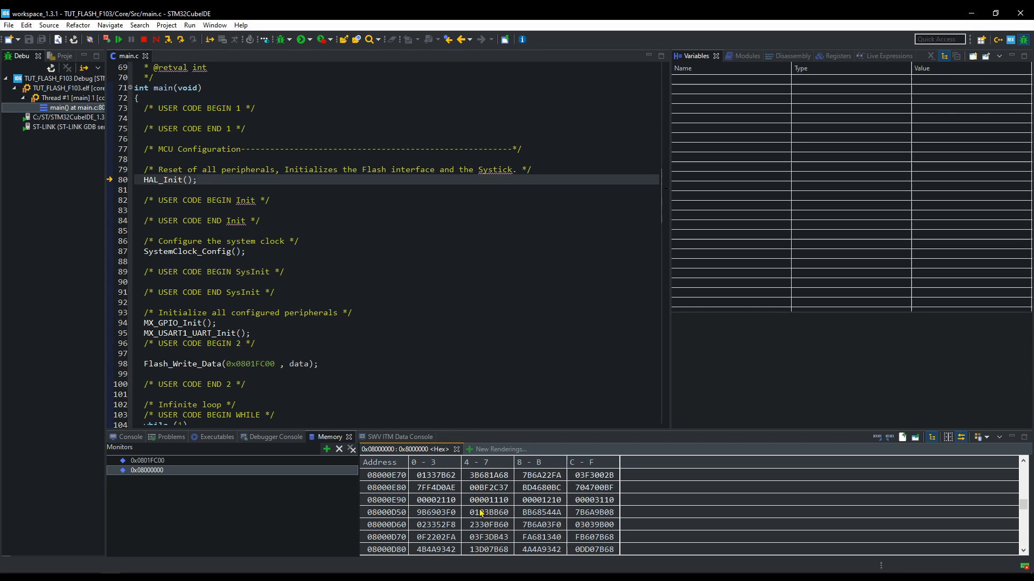
scroll(481, 514, down, 10)
scroll(481, 514, down, 12)
scroll(480, 513, down, 10)
scroll(481, 515, down, 10)
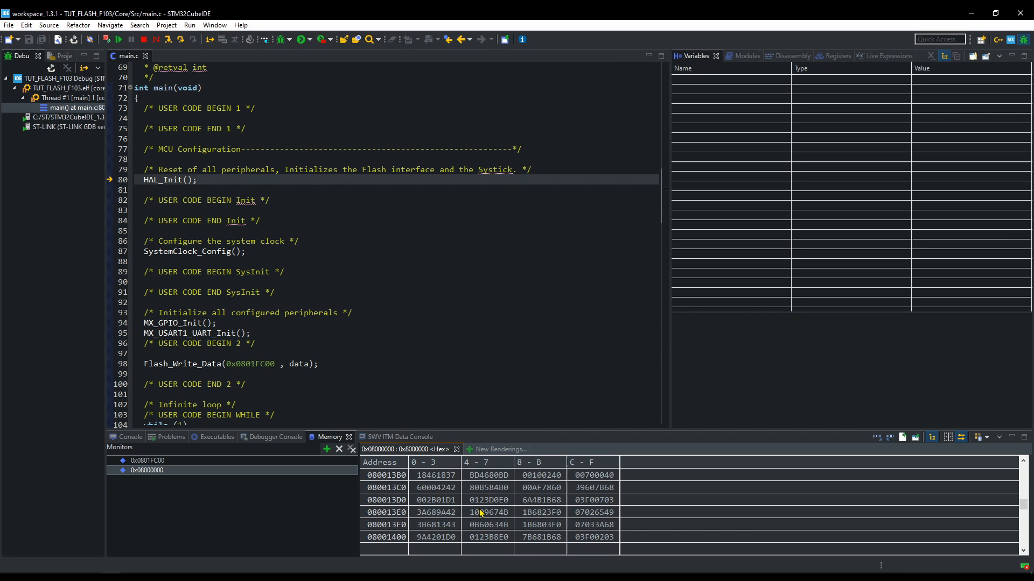
scroll(480, 514, down, 10)
scroll(480, 514, down, 12)
scroll(481, 514, down, 8)
scroll(481, 514, down, 8)
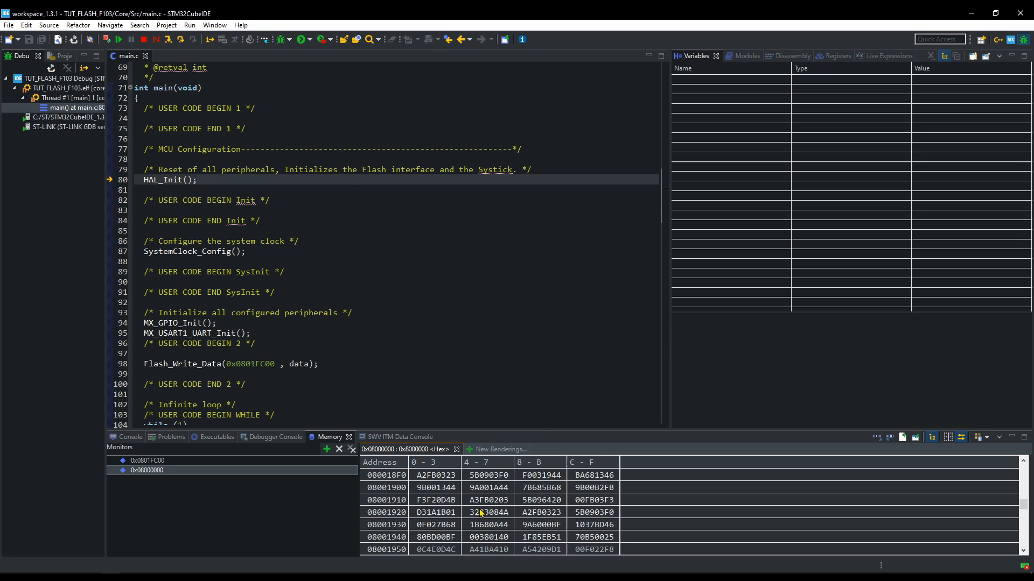
scroll(481, 514, down, 8)
scroll(481, 514, down, 6)
scroll(480, 514, up, 3)
scroll(480, 513, down, 3)
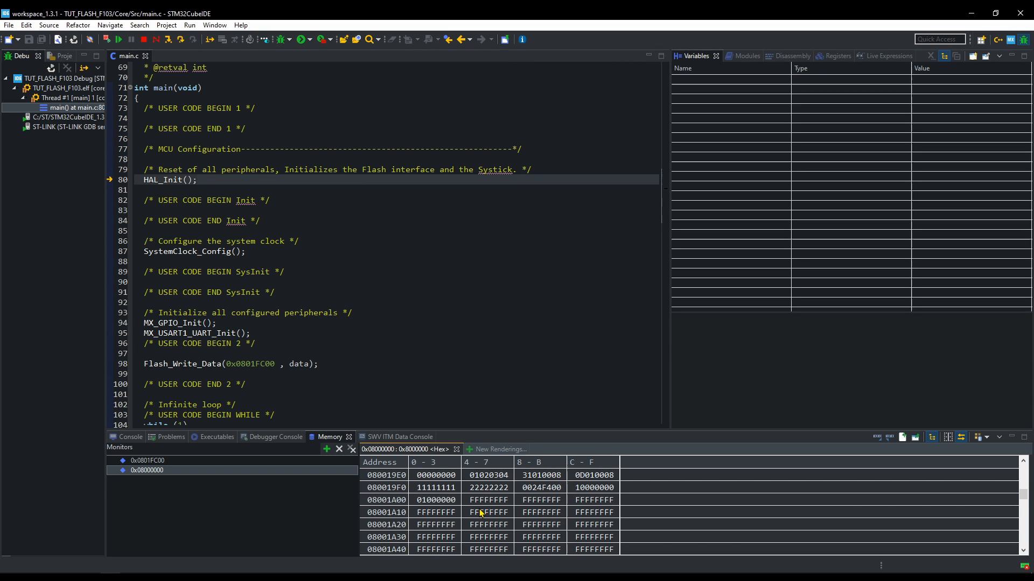
click(444, 501)
click(384, 500)
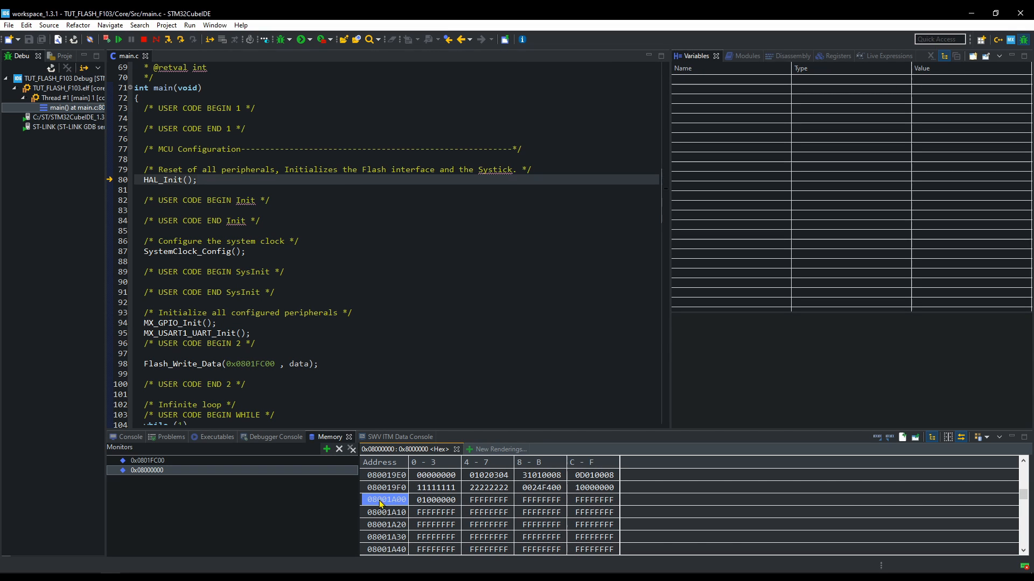
click(443, 501)
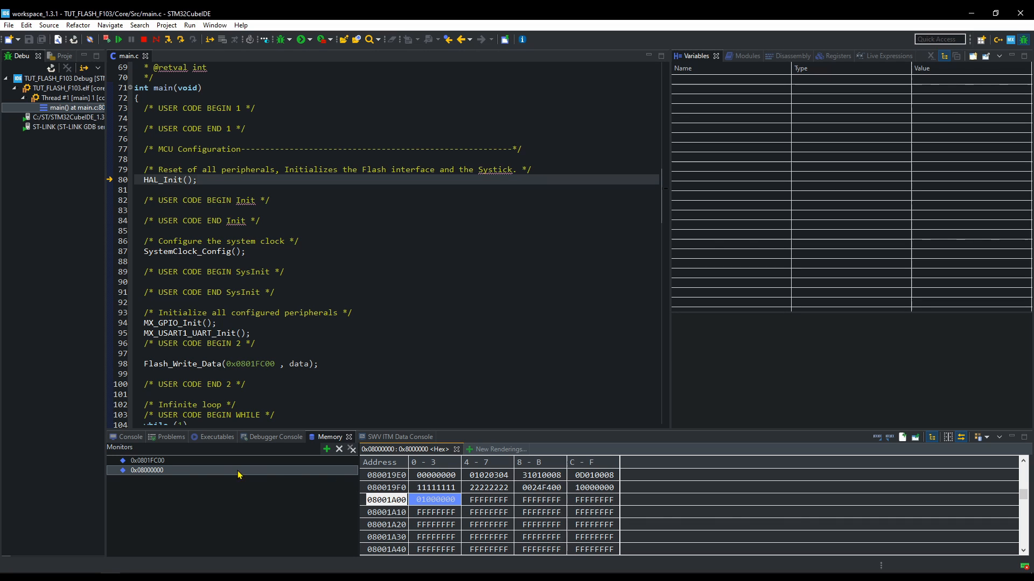
Set a breakpoint on line 98, resume to it, and step over the Flash_Write_Data call
click(149, 461)
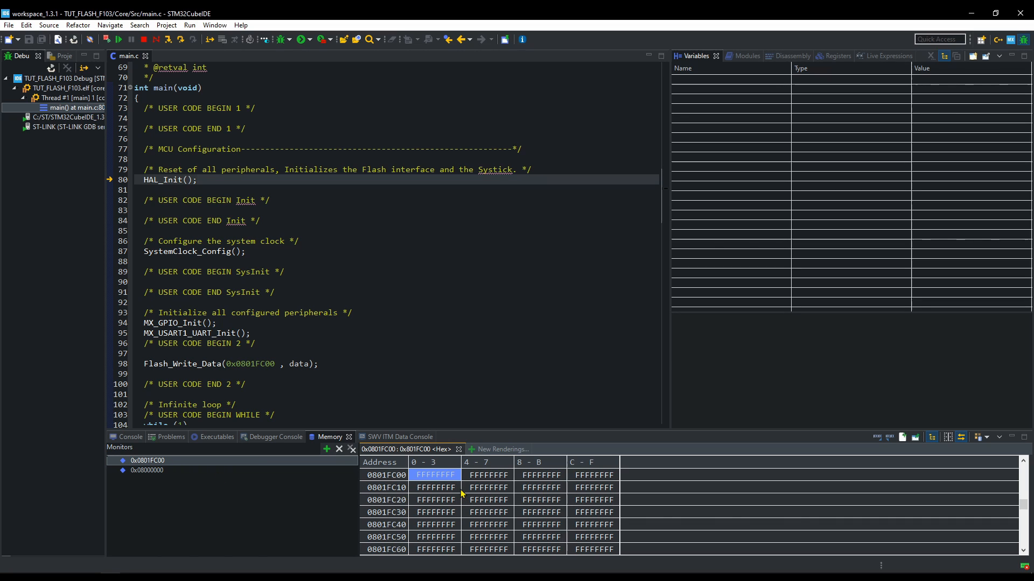
scroll(182, 66, down, 4)
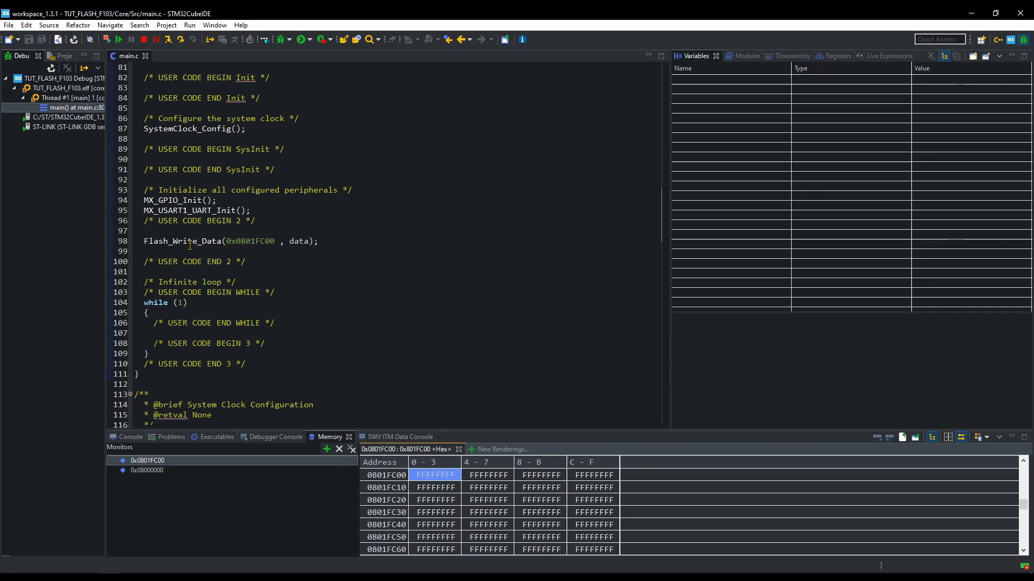
right_click(122, 246)
click(162, 250)
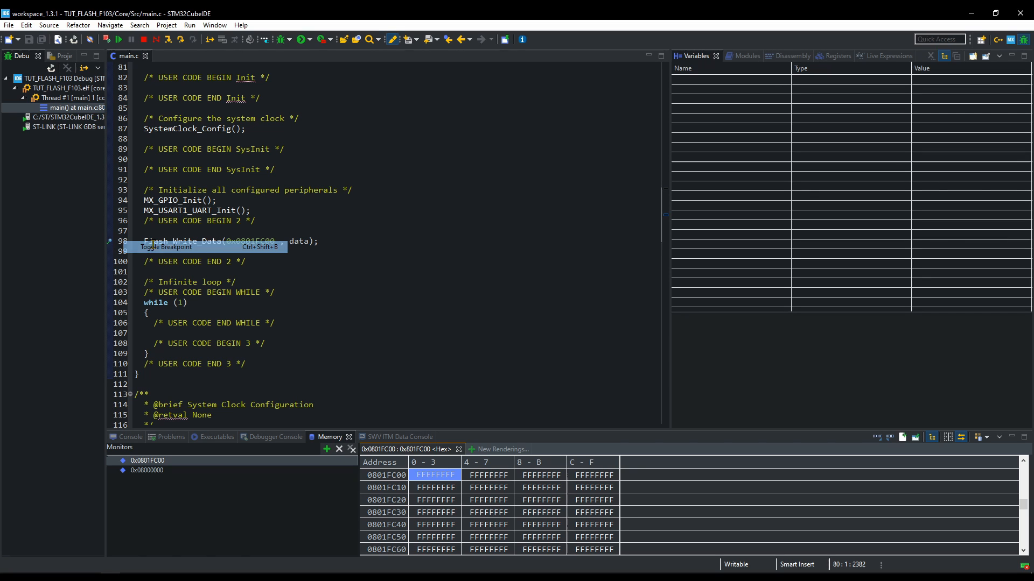
click(118, 39)
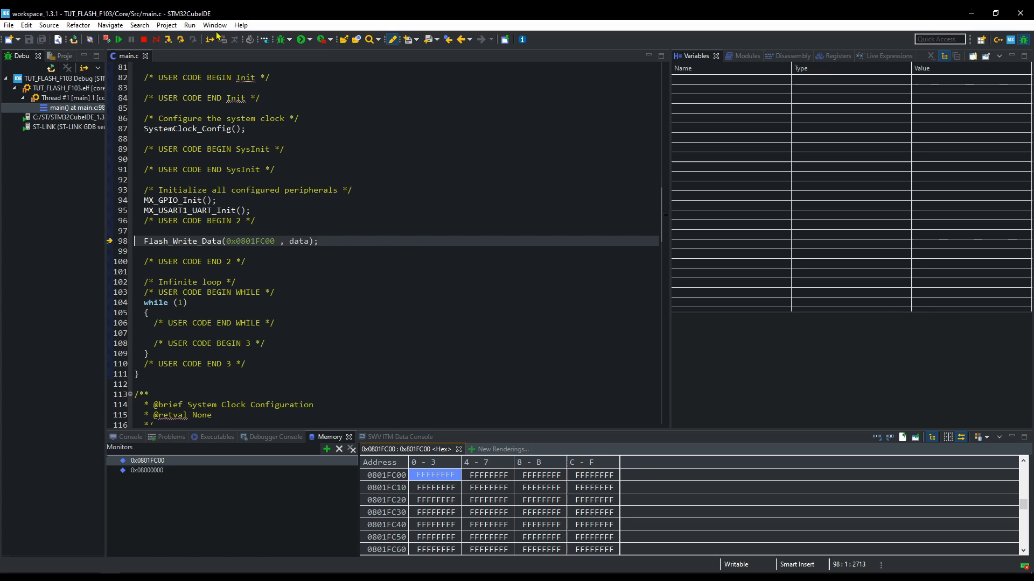
click(181, 40)
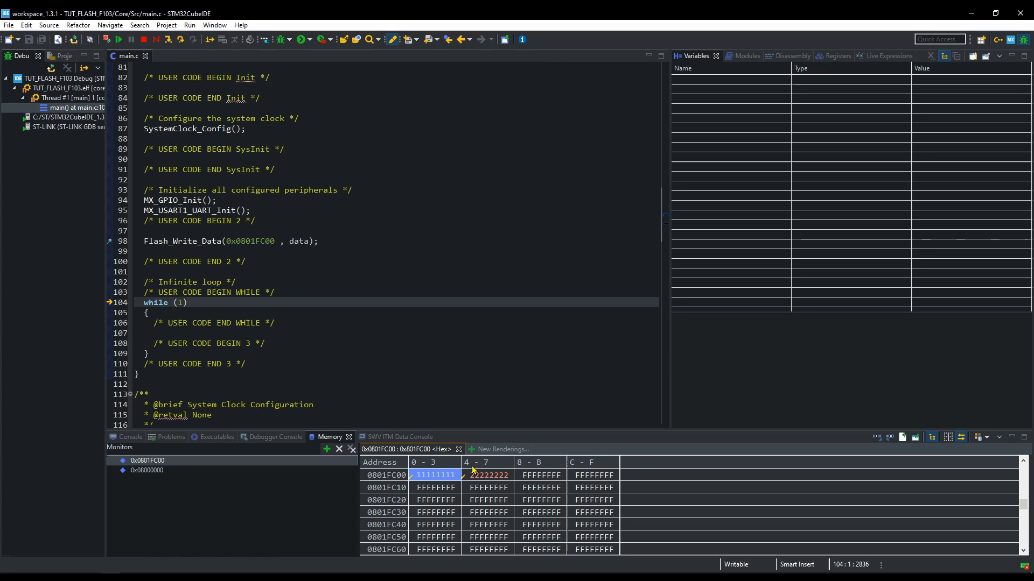
Verify 0x0801FC00 now holds 11111111 and 22222222, matching the data array values
click(499, 477)
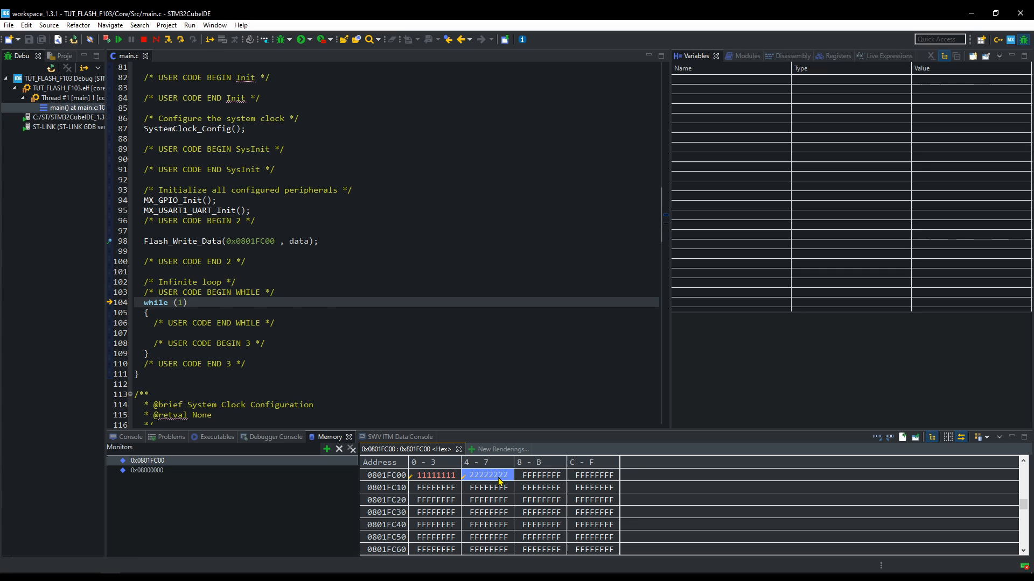
click(437, 476)
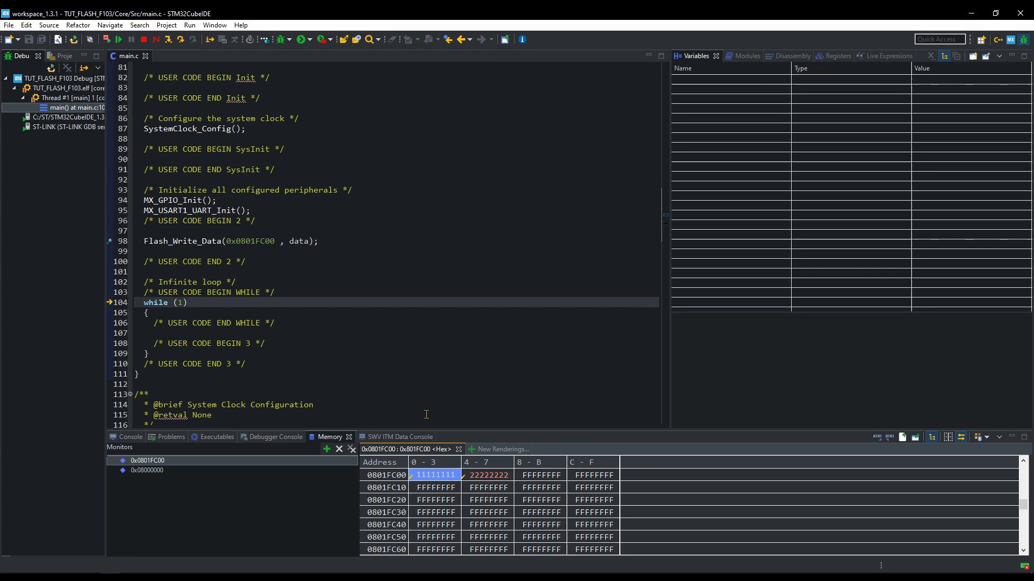
scroll(425, 414, up, 6)
scroll(426, 364, up, 5)
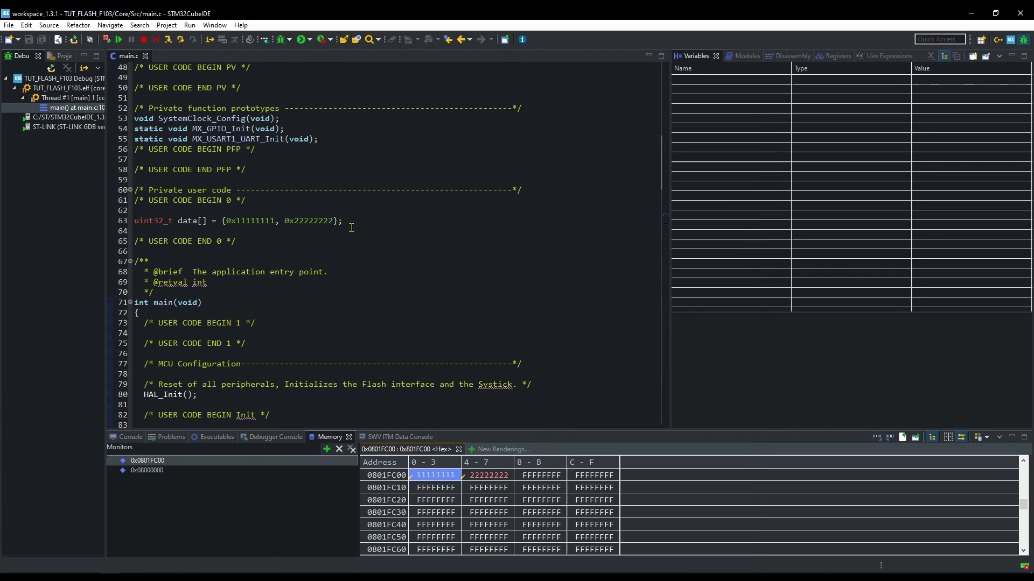
double_click(309, 221)
double_click(250, 220)
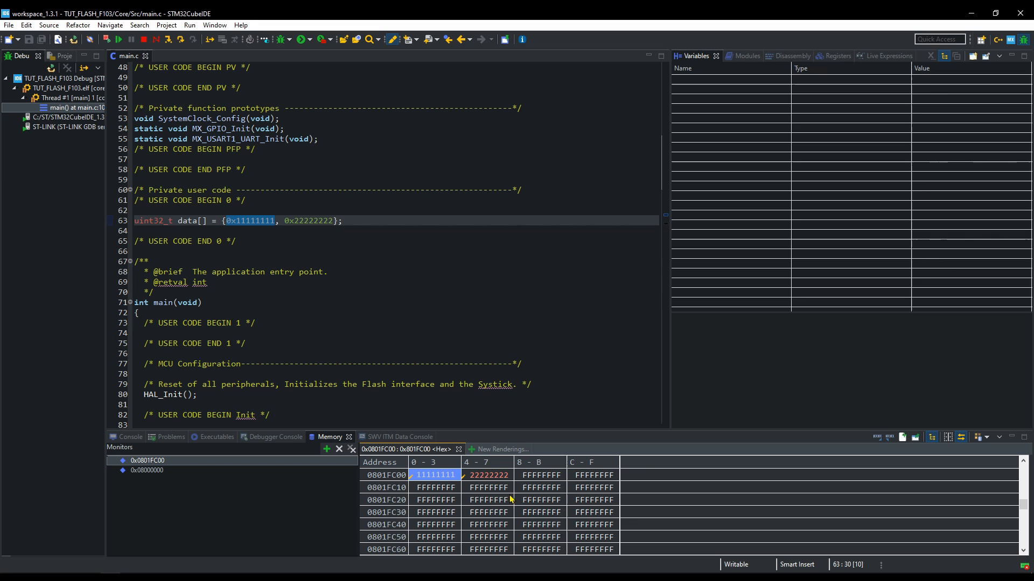
scroll(454, 306, down, 5)
scroll(454, 306, down, 5)
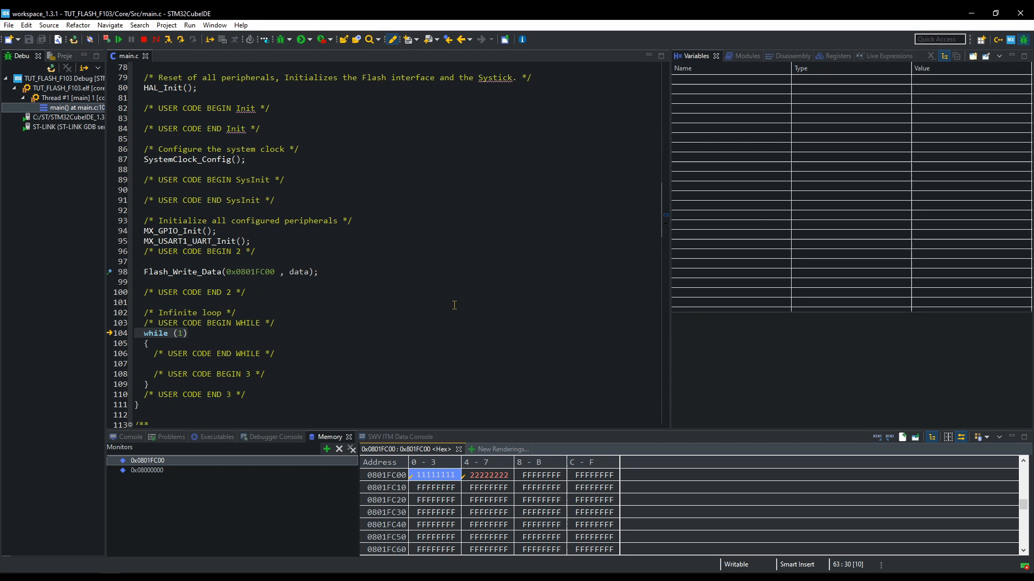
scroll(454, 306, up, 4)
End debugging, make data the string "Hello World", comment out the old array, and save
click(145, 39)
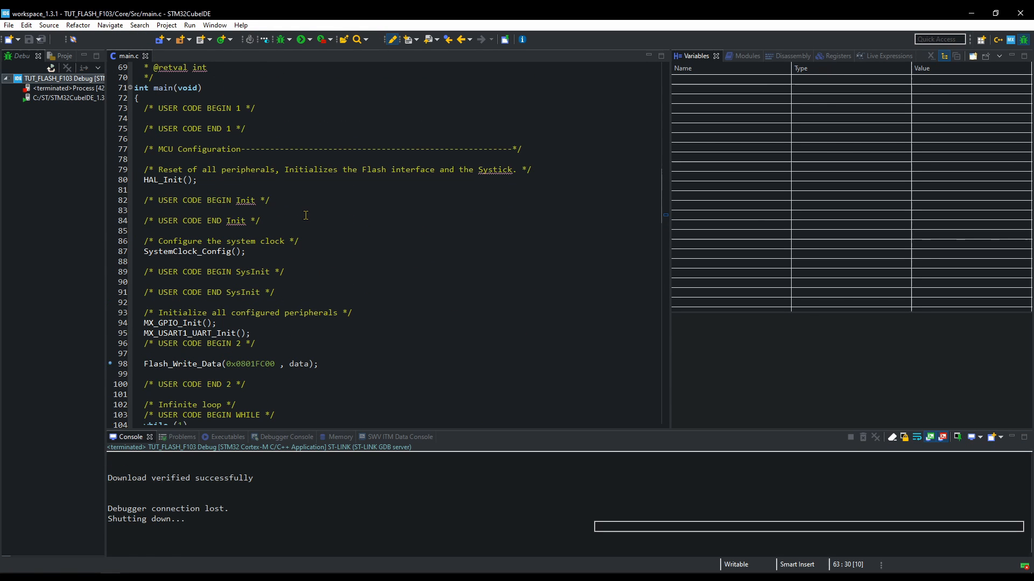
scroll(306, 215, up, 3)
scroll(305, 215, up, 5)
click(397, 220)
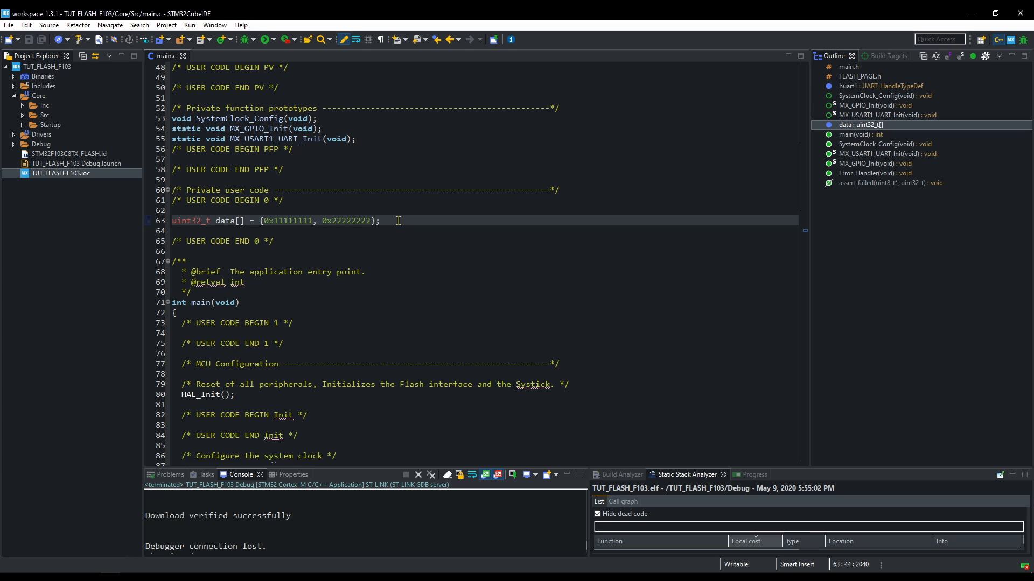
key(Return)
text(uint32_t *data)
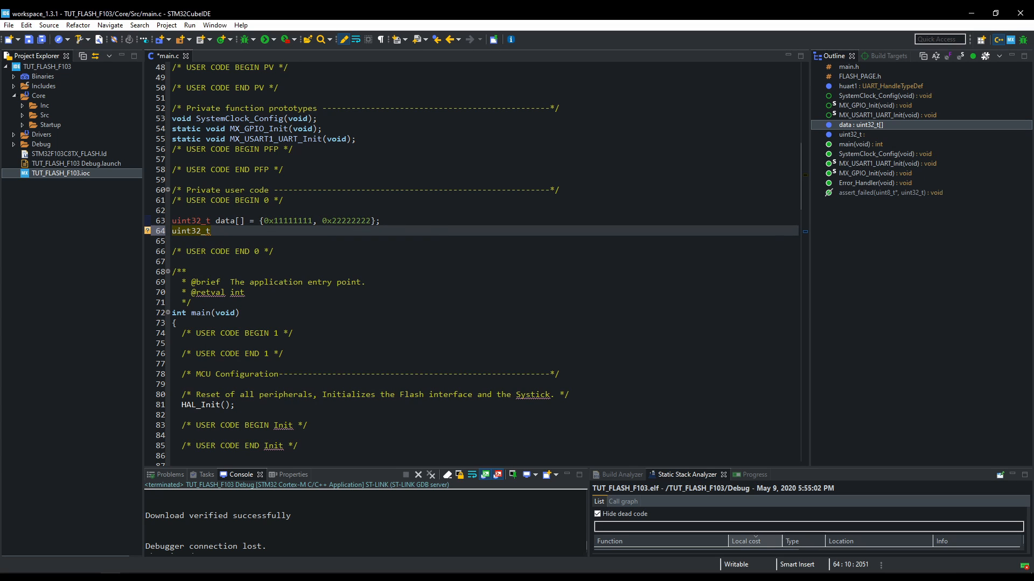
text( = "Hel)
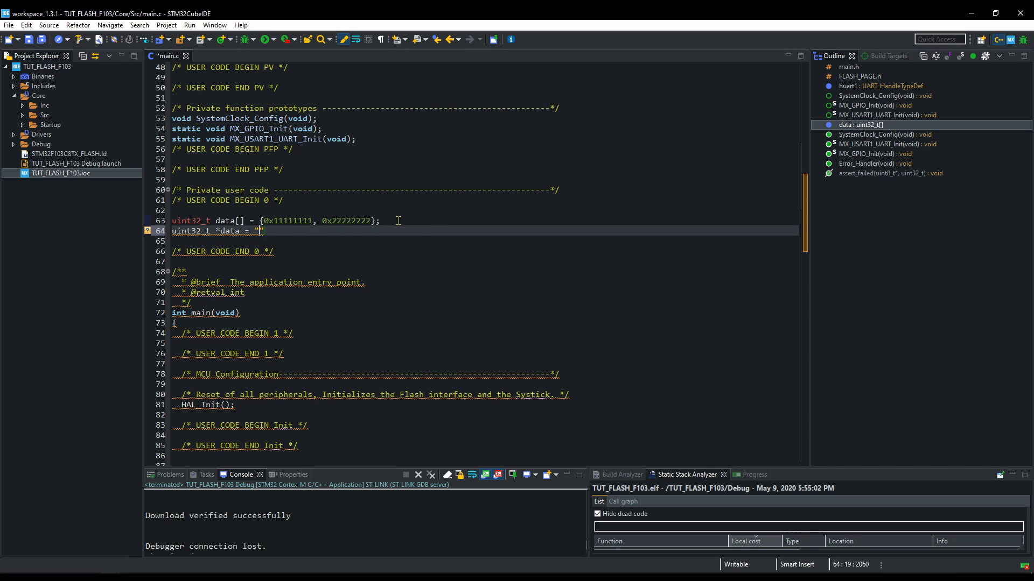
text(lo World\")
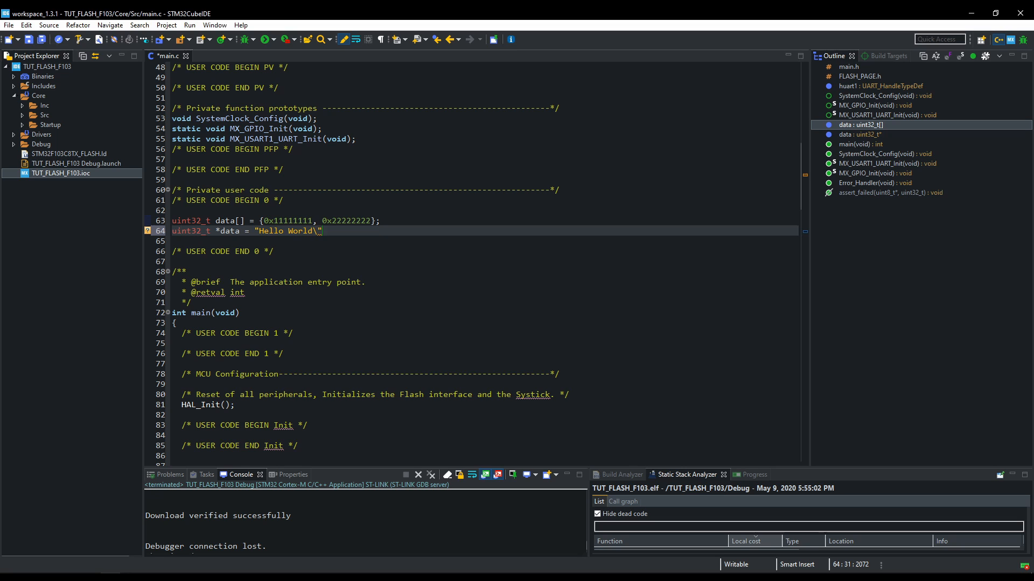
text(;)
key(ctrl+s)
scroll(398, 220, down, 2)
click(395, 159)
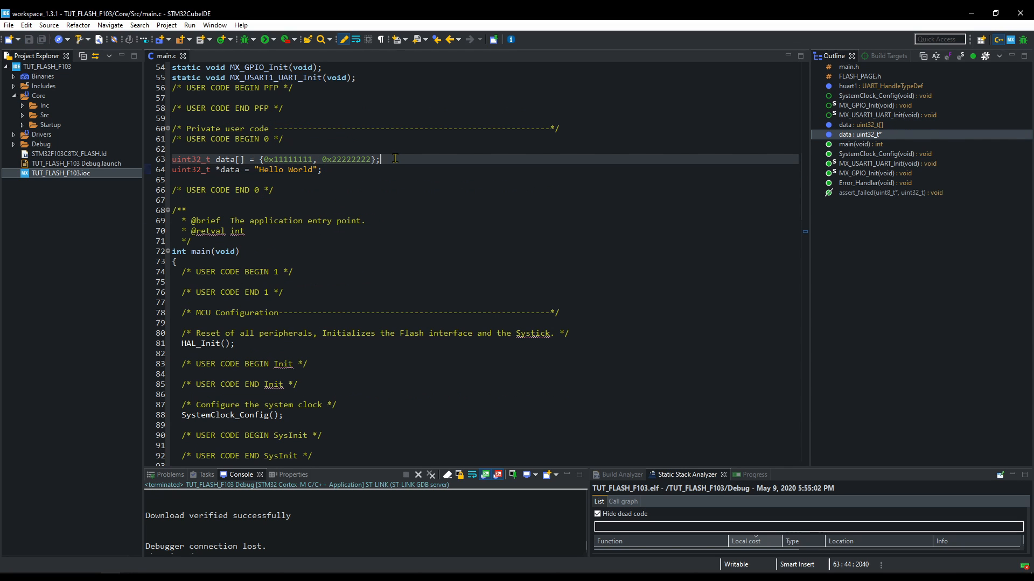
key(ctrl+slash)
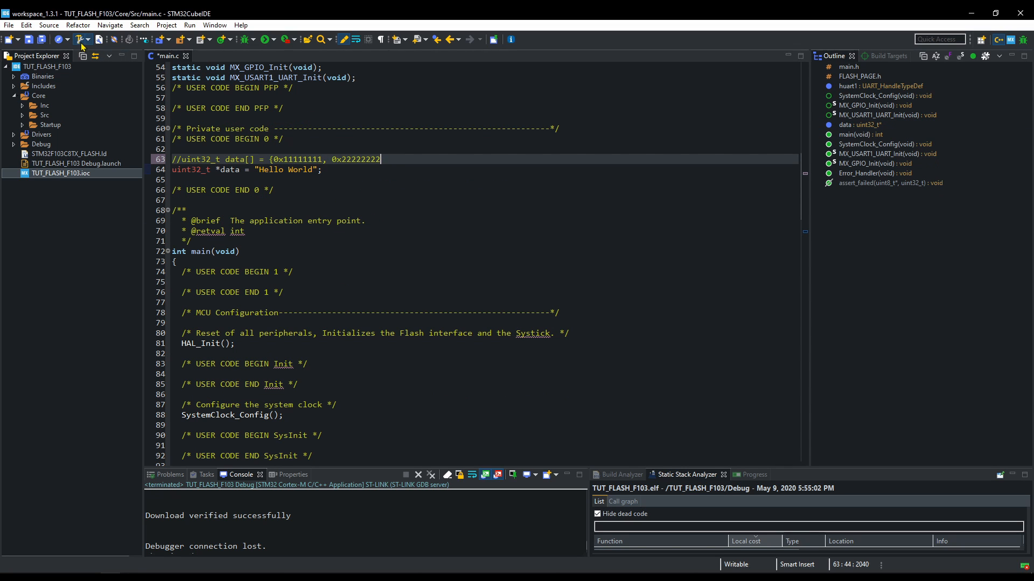
Rebuild the project and launch a new debug session
click(81, 41)
scroll(295, 256, down, 11)
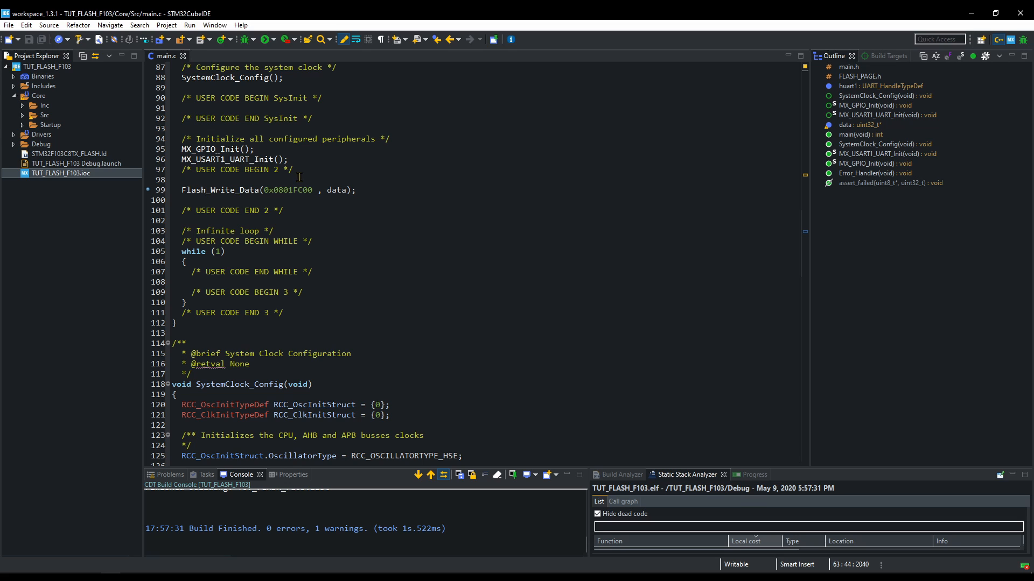
click(247, 40)
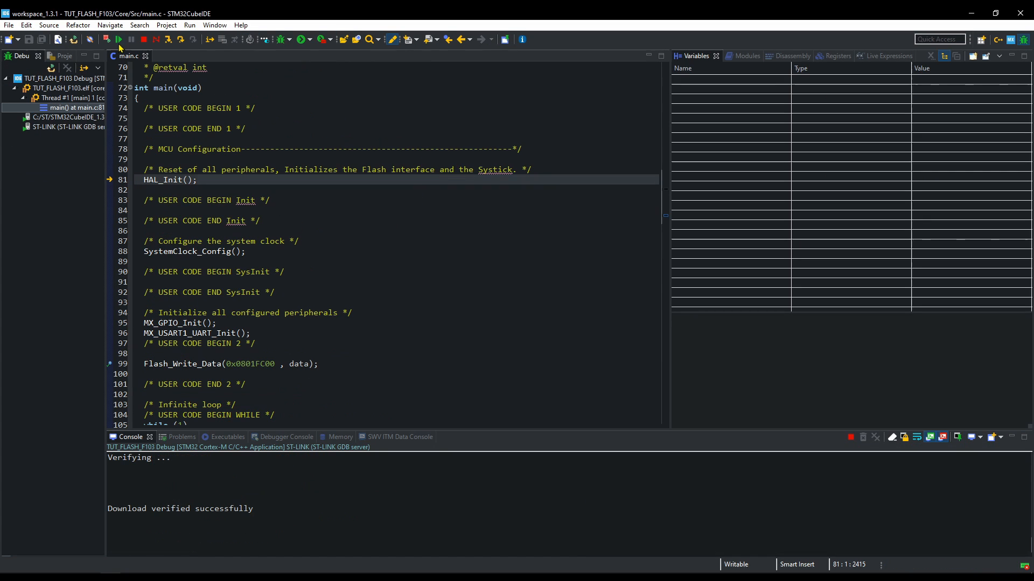
Run to the line 99 breakpoint and inspect the 0x0801FC00 memory monitor with a text rendering before the write
click(119, 40)
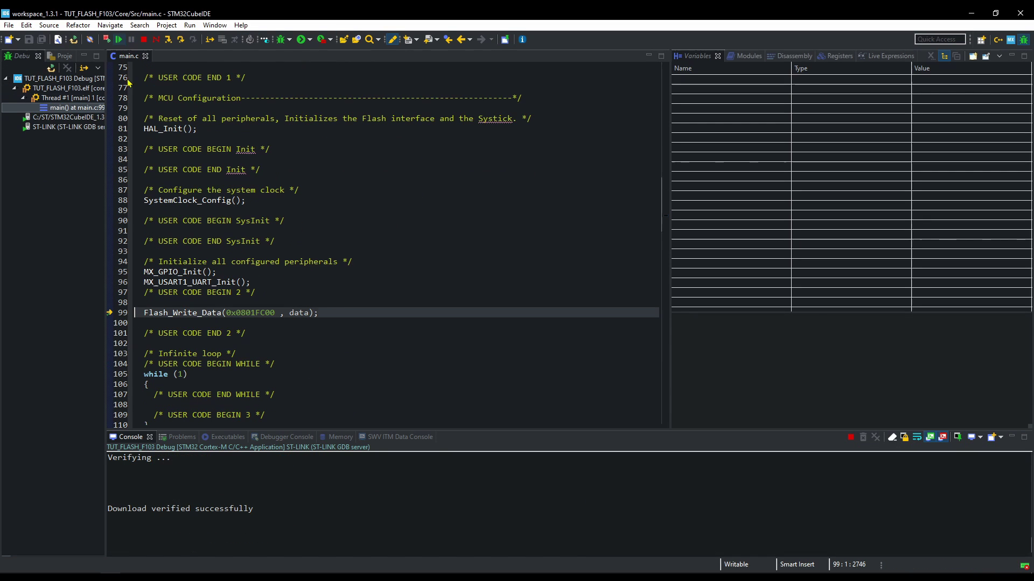
click(340, 438)
click(147, 471)
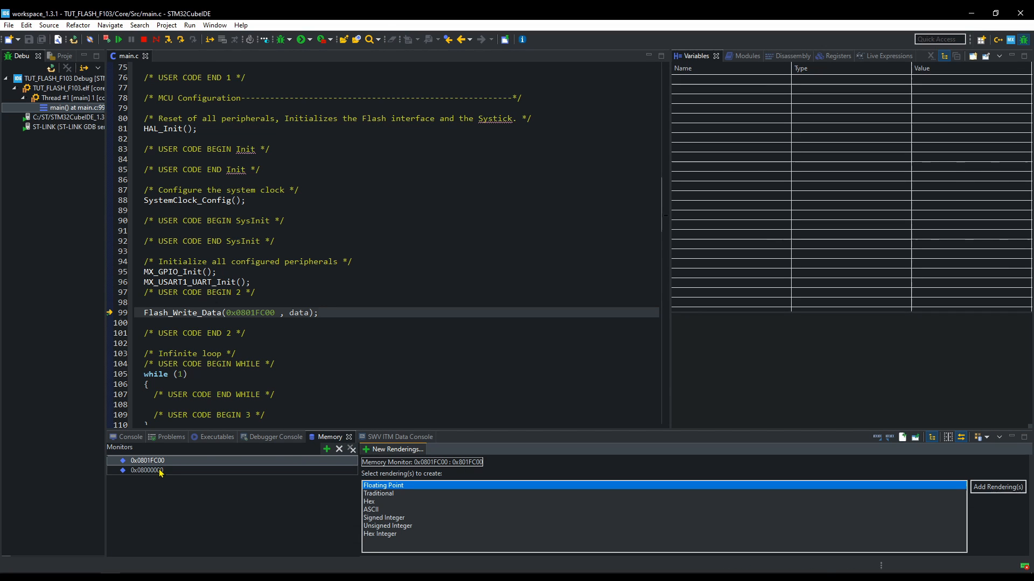
double_click(380, 494)
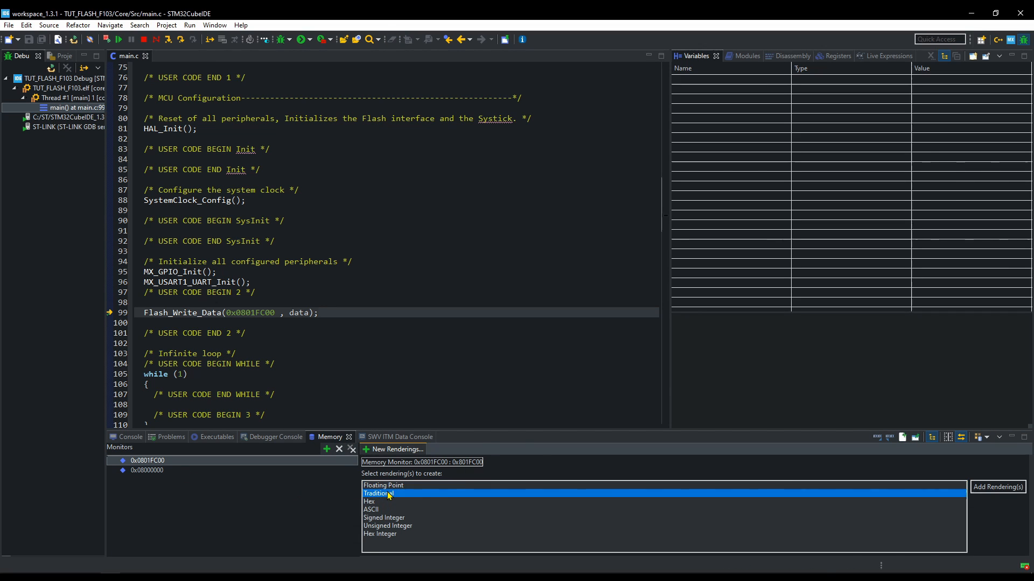
click(446, 462)
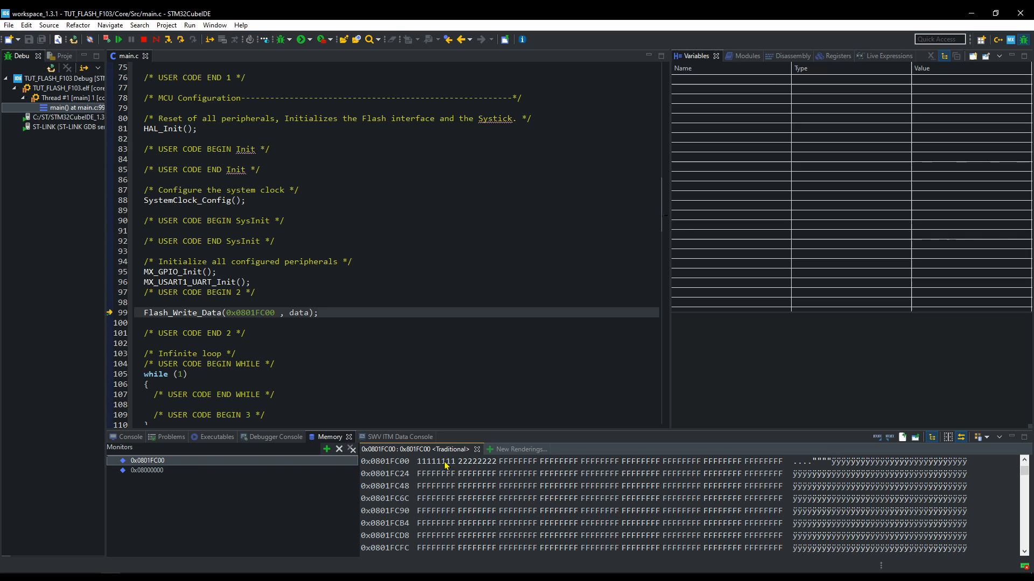
scroll(457, 485, up, 3)
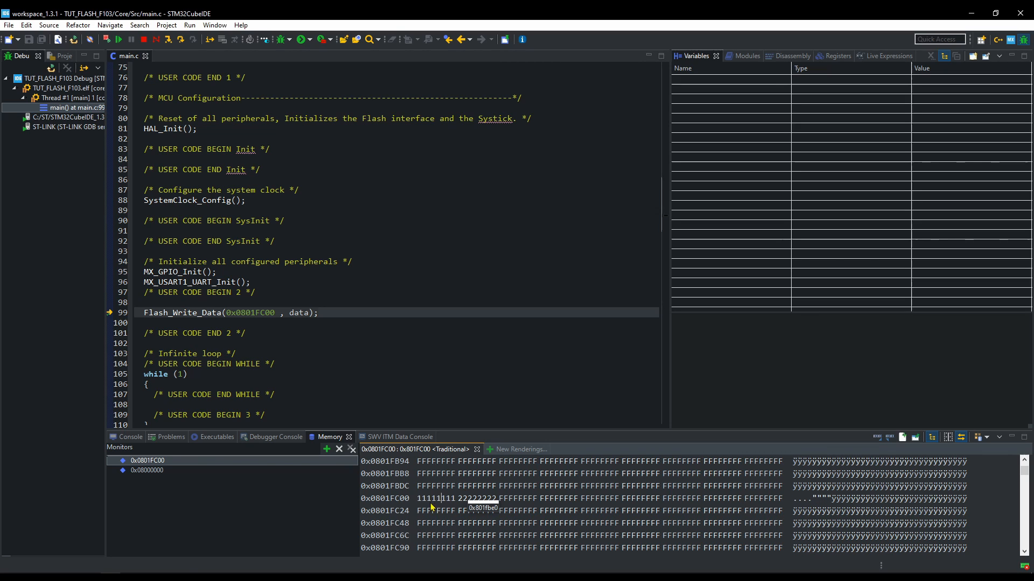
drag(417, 499, 495, 498)
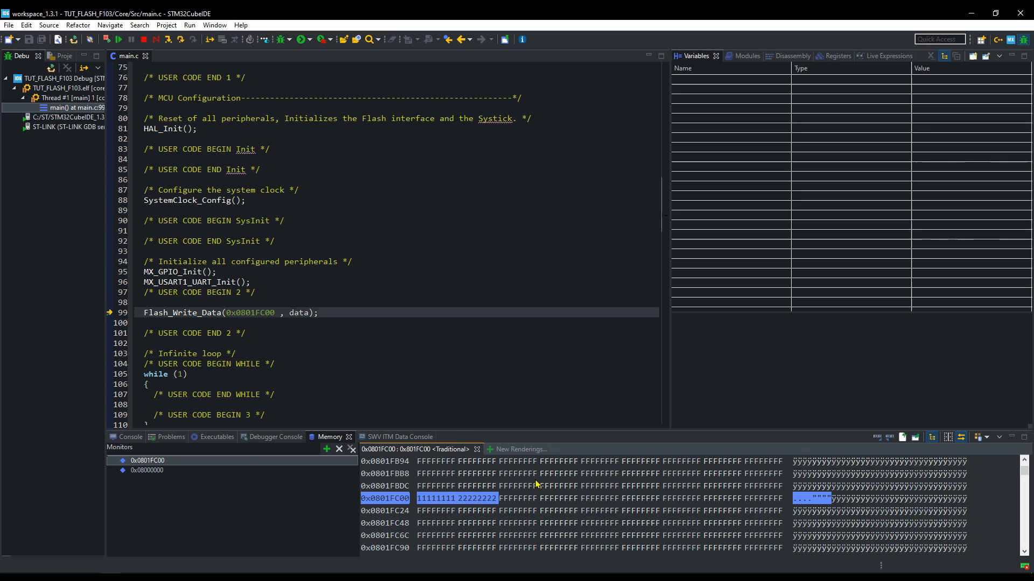
Step over the flash write and confirm 'Hello World' now appears at 0x0801FC00 in memory
click(181, 41)
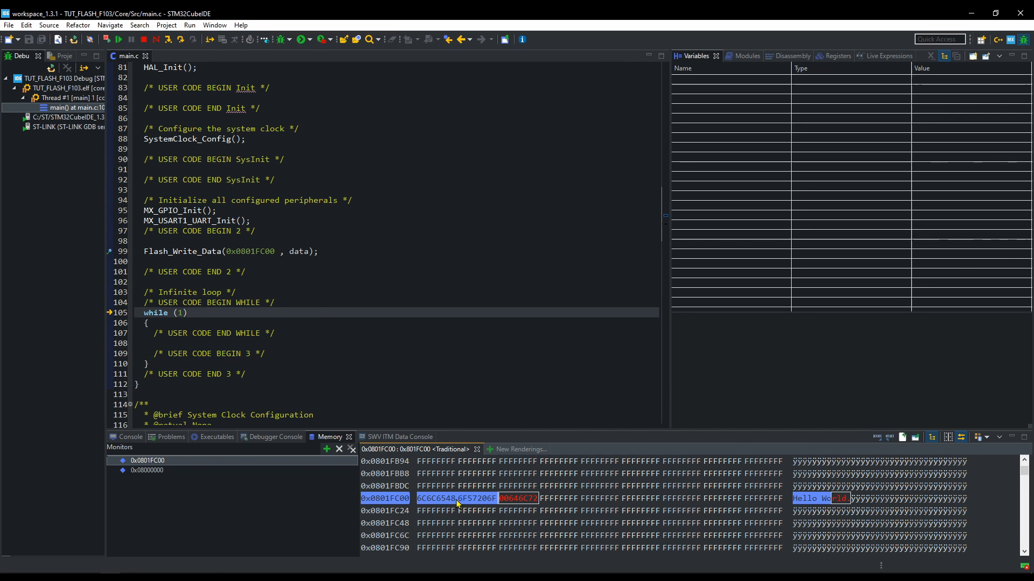
click(557, 498)
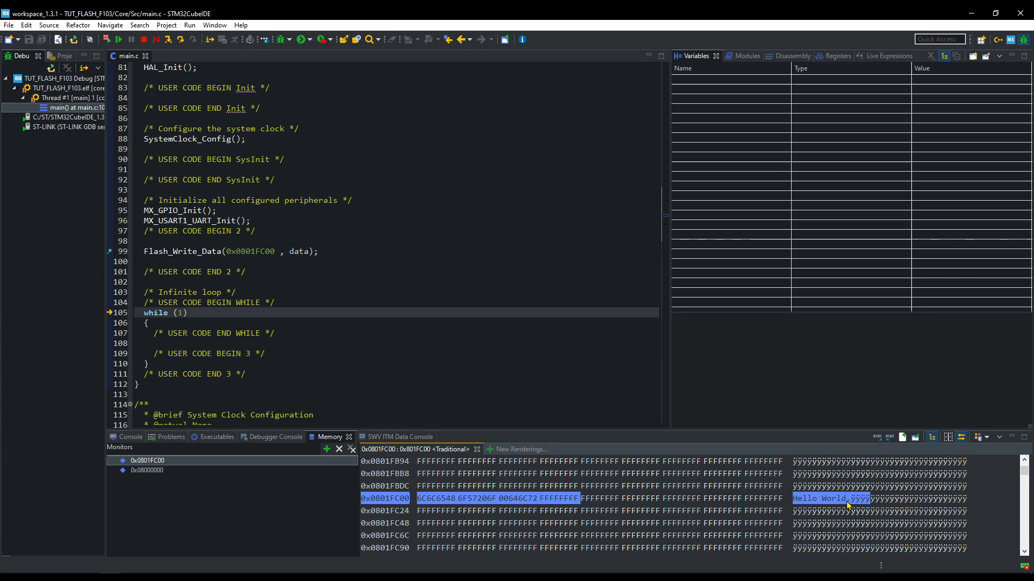
drag(795, 499, 848, 499)
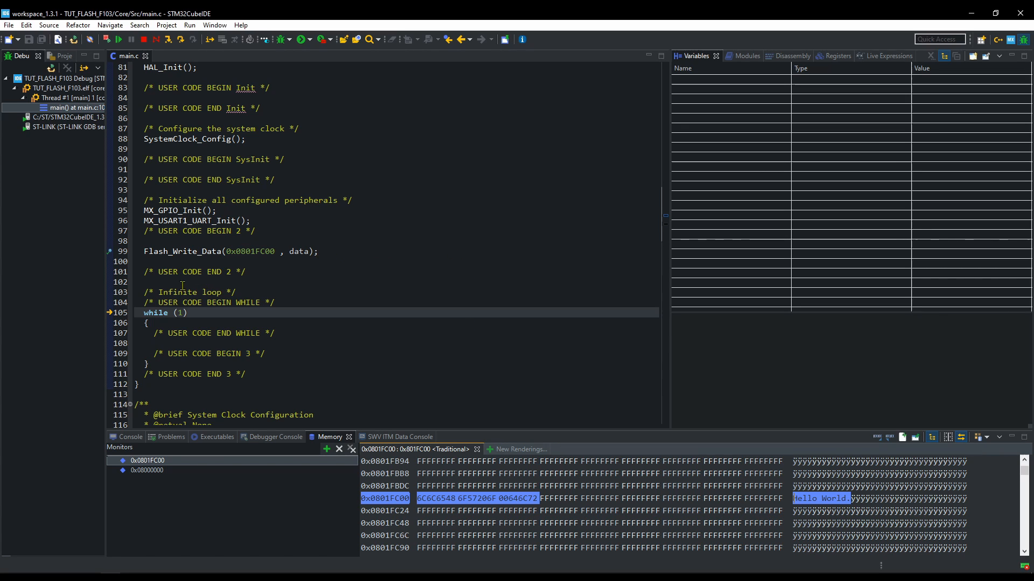
End debugging, declare the Rx_Data array and insert a Flash_Read_Data call after the write via code completion
click(146, 39)
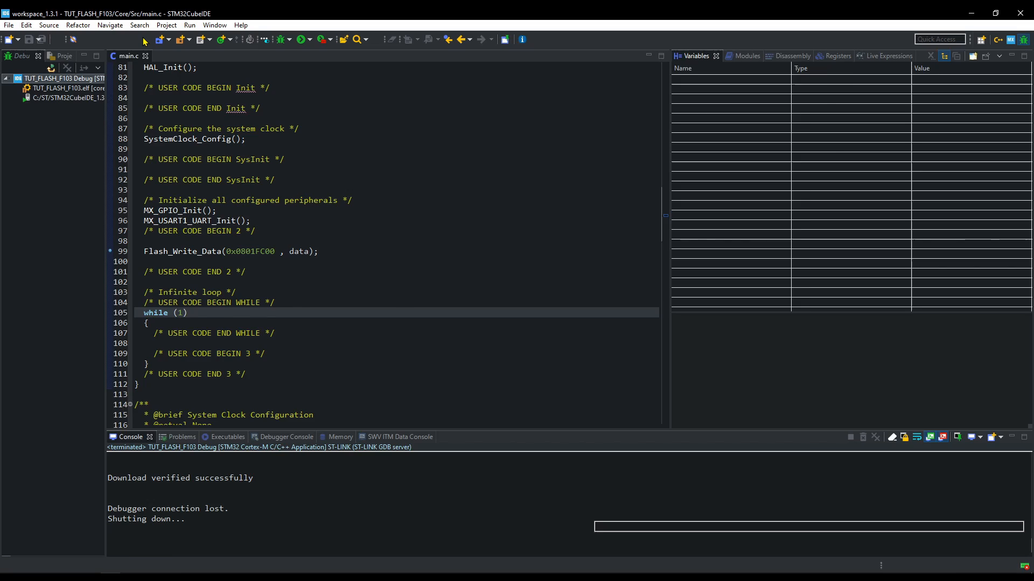
scroll(281, 321, up, 2)
click(353, 272)
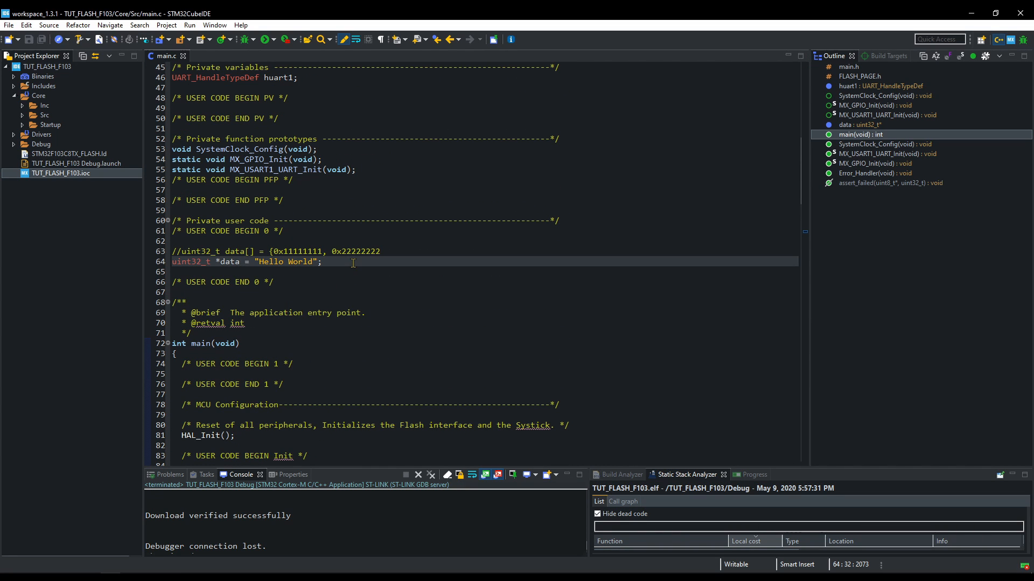
key(Return)
key(Return)
text(__IO)
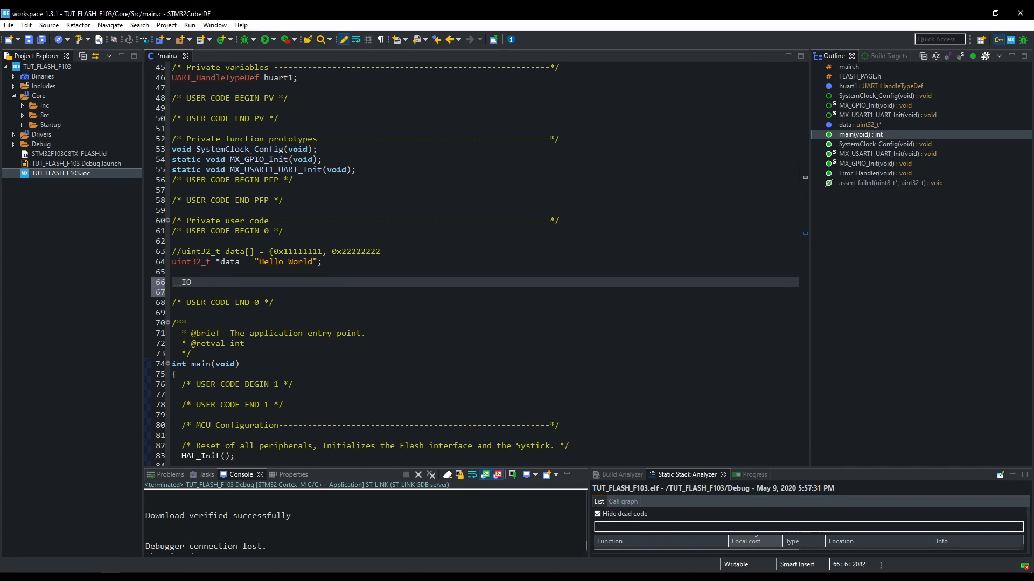
text(uint32_t)
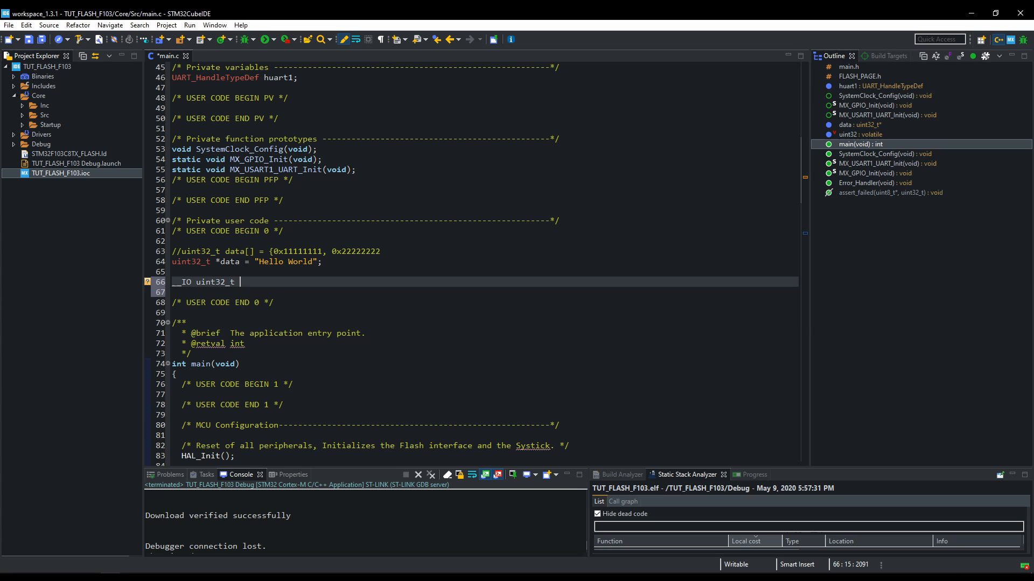
text( Rx_Data[)
text(4];)
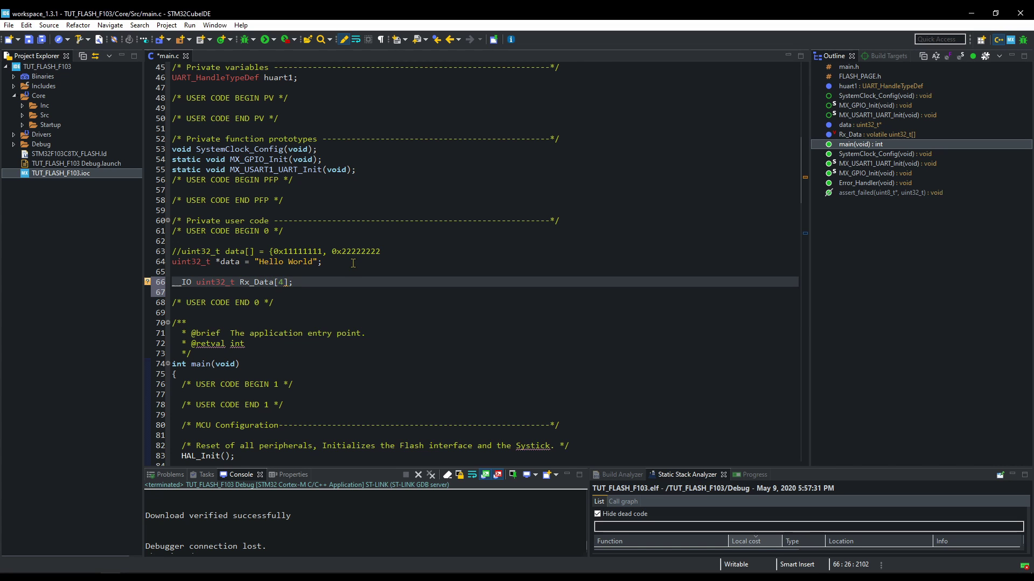
scroll(353, 264, down, 4)
scroll(353, 265, down, 4)
scroll(254, 264, down, 4)
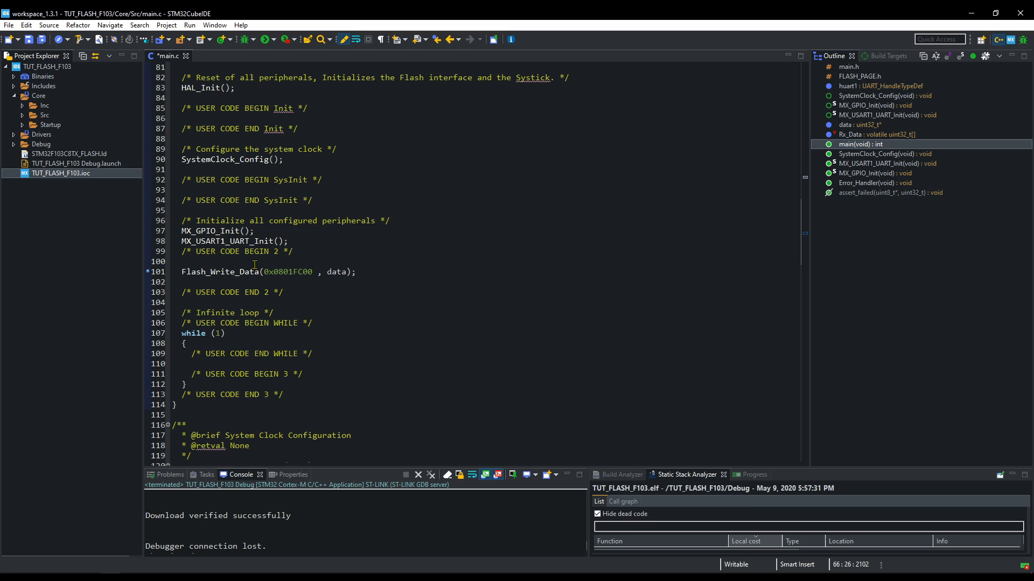
click(384, 276)
key(Return)
key(Return)
text(Flash)
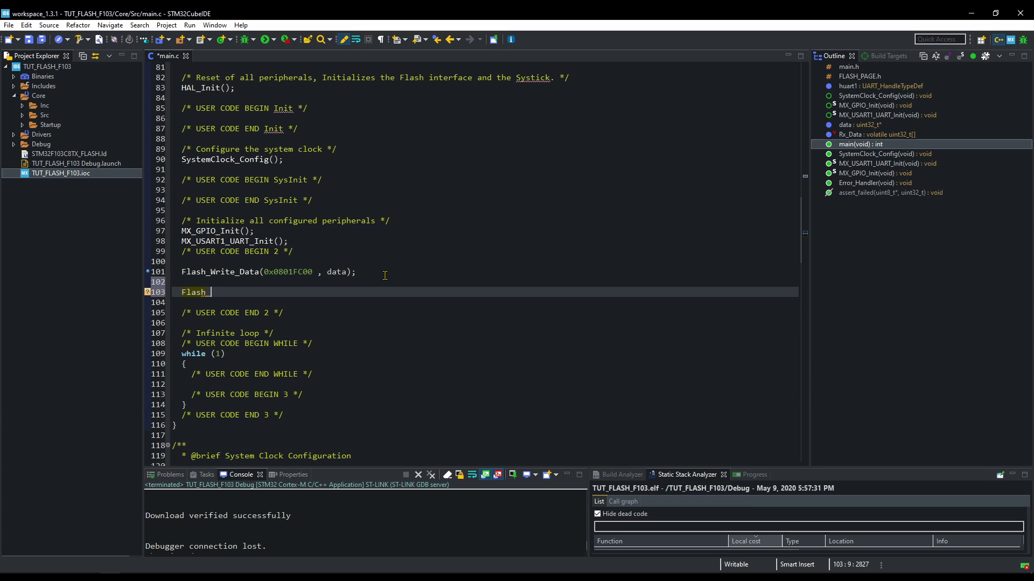
key(ctrl+space)
key(Down)
key(Return)
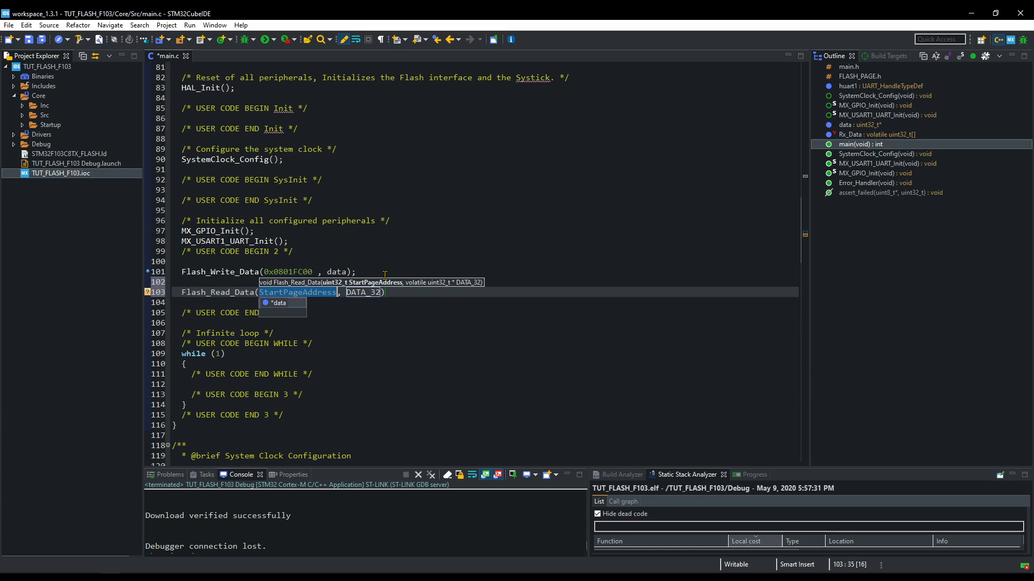
Fill the Flash_Read_Data call with address 0x0801FC00 and the Rx_Data argument
double_click(284, 273)
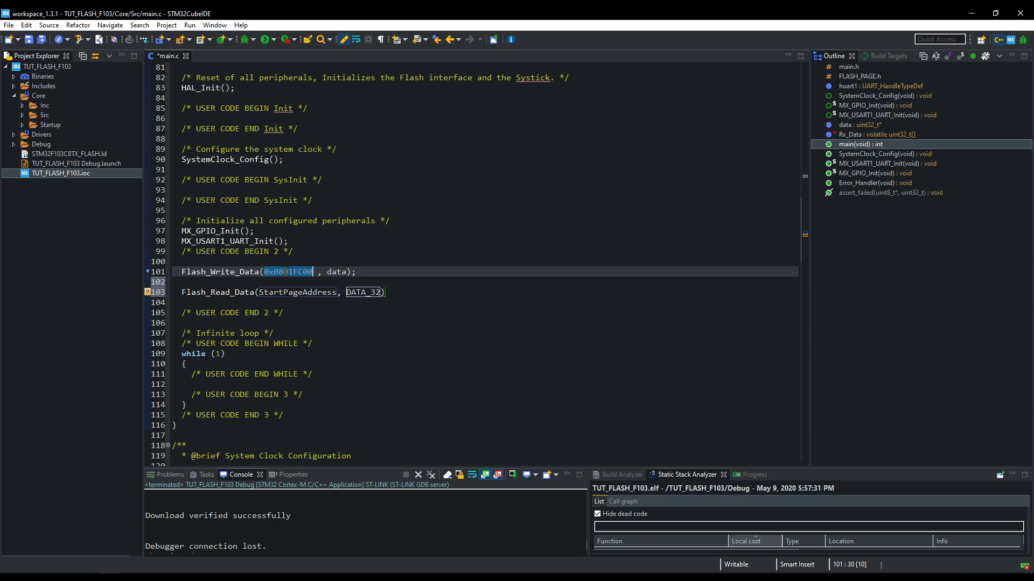
key(ctrl+c)
double_click(299, 293)
key(ctrl+v)
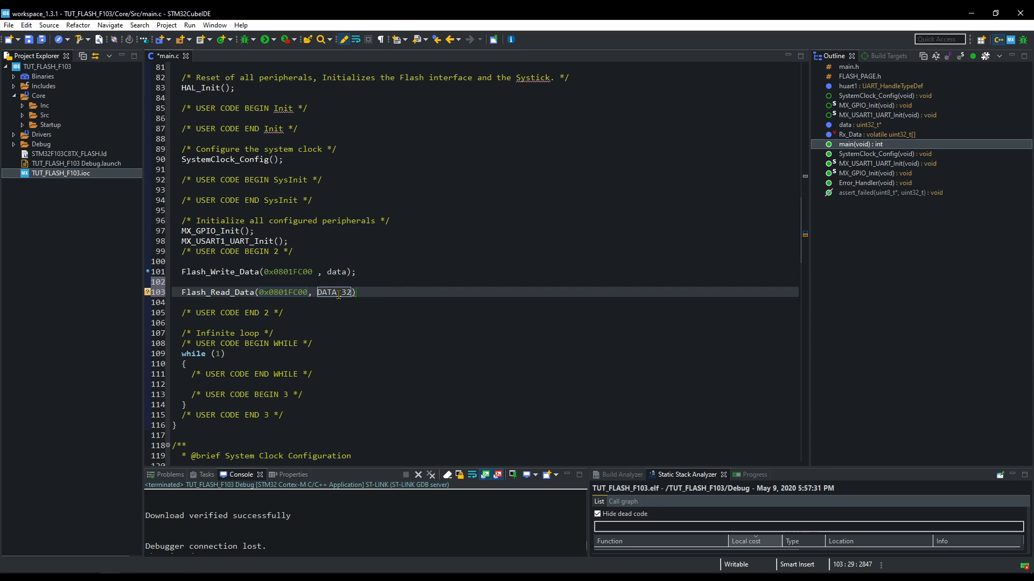
key(Tab)
text(Rx_Data))
text(;)
Build the project, remove the line 101 breakpoint and start a new debug session on the board
click(89, 41)
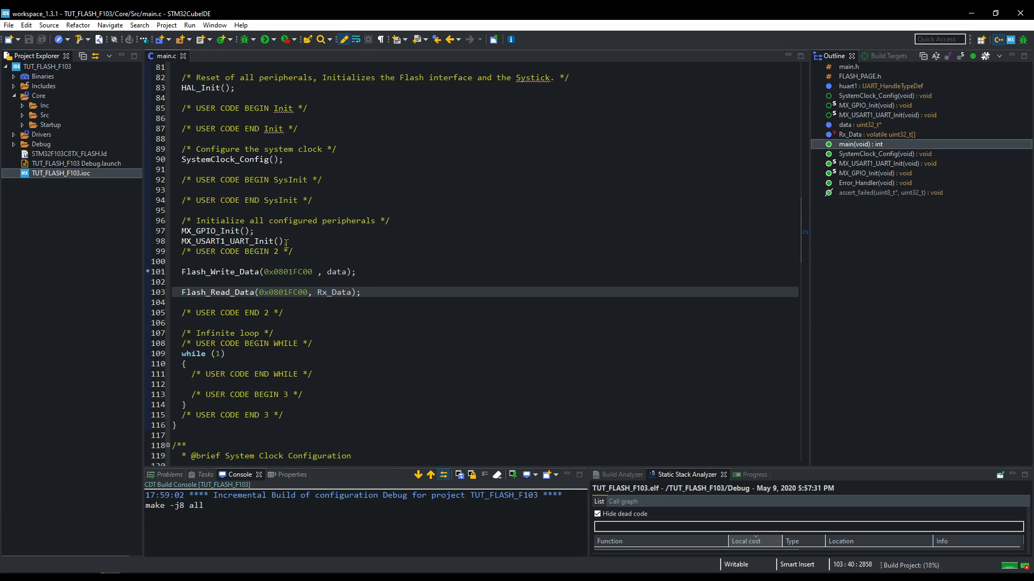
right_click(149, 282)
click(210, 278)
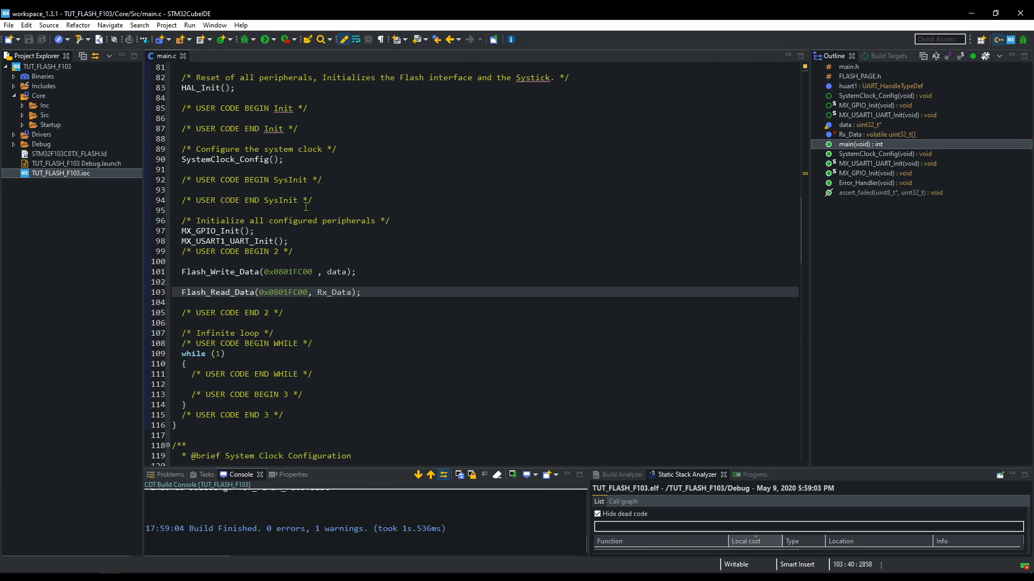
click(245, 40)
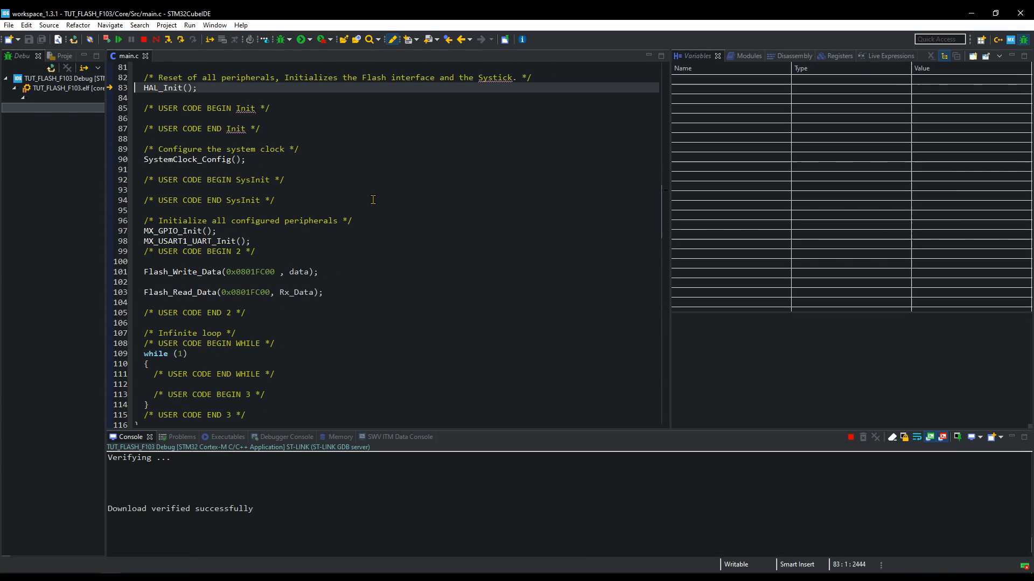
Add Rx_Data as a new watch in Live Expressions
click(330, 437)
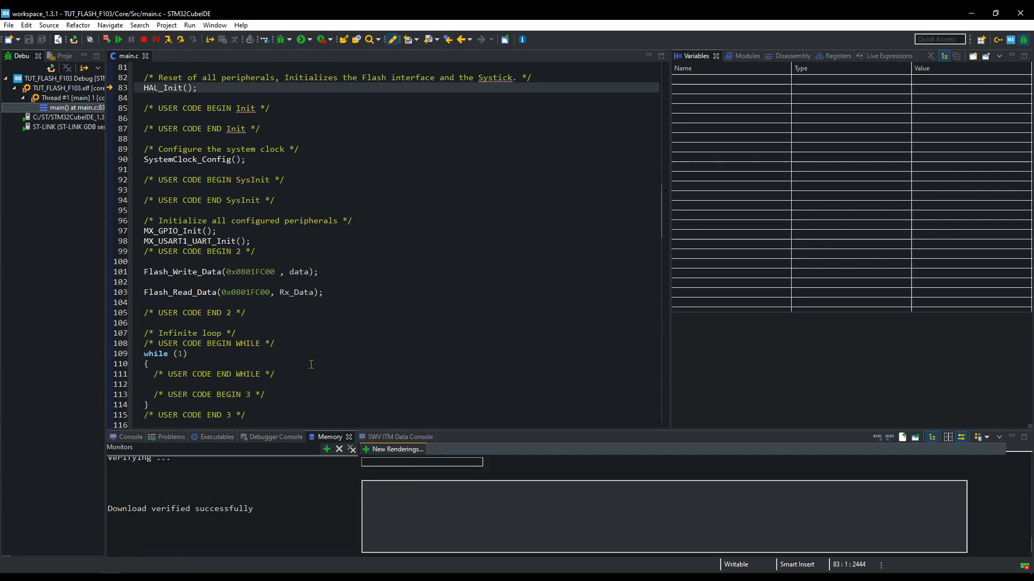
click(885, 55)
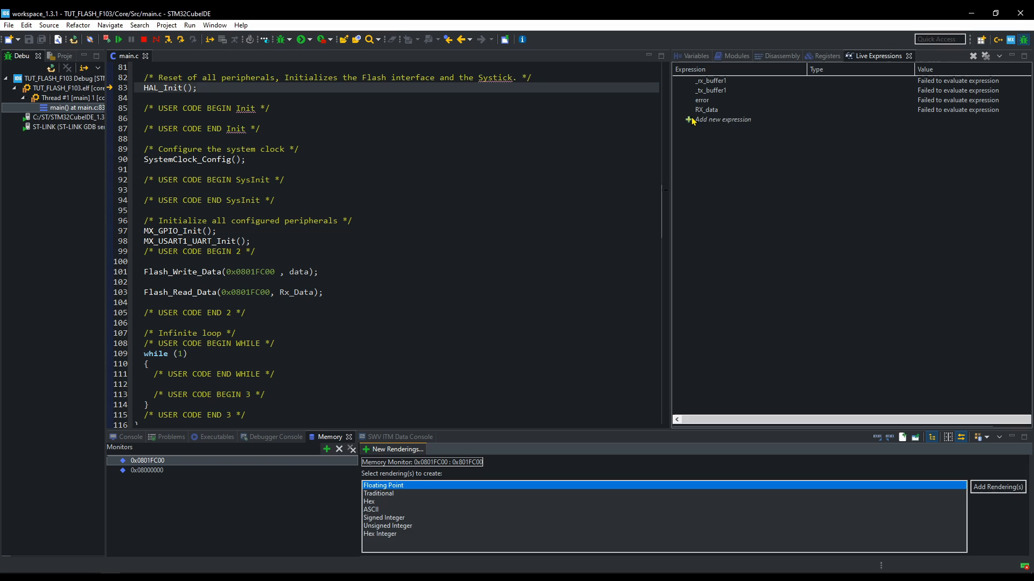
click(719, 118)
text(Rx_)
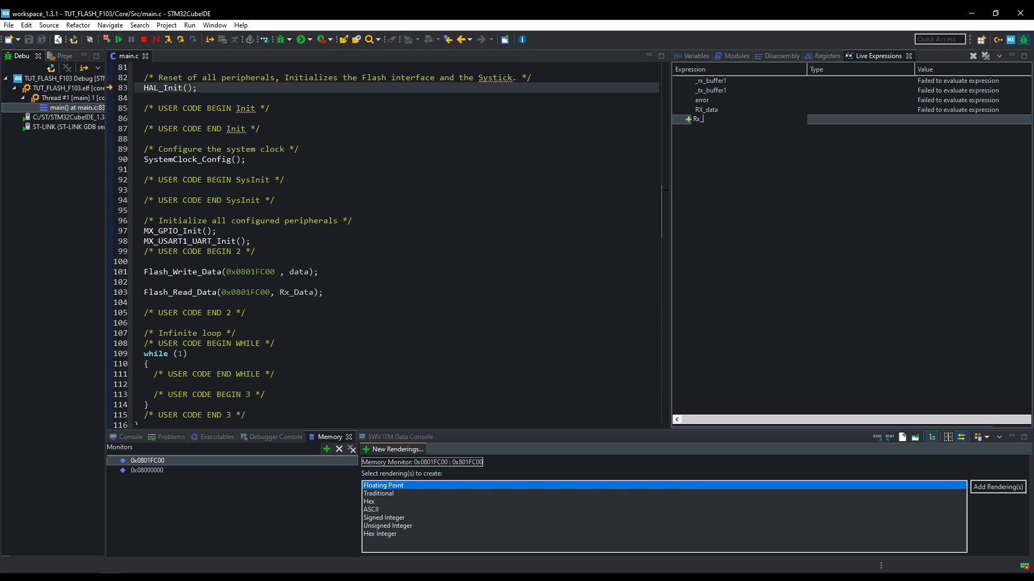
text(Data)
key(Return)
Remove the stale _tx_buffer1 and RX_data expressions so only Rx_Data remains, expanded to its four elements
right_click(715, 91)
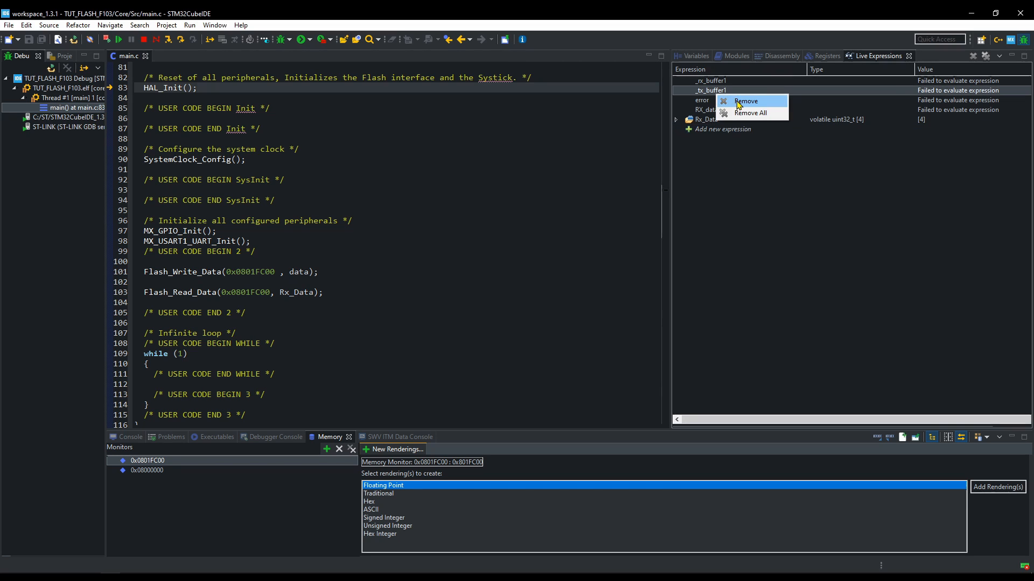
click(737, 103)
right_click(715, 91)
click(739, 101)
right_click(715, 81)
click(739, 91)
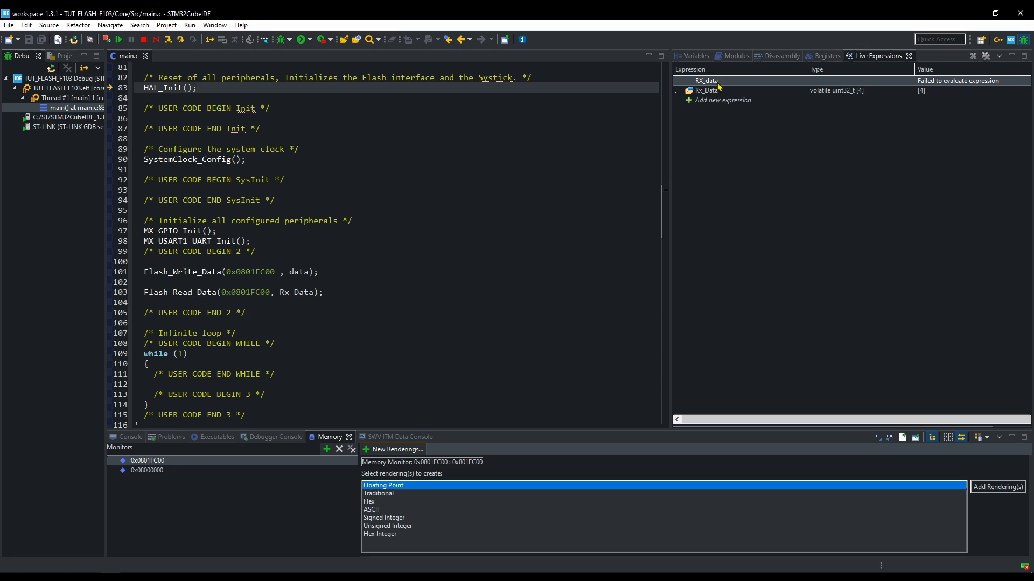
key(Delete)
click(677, 82)
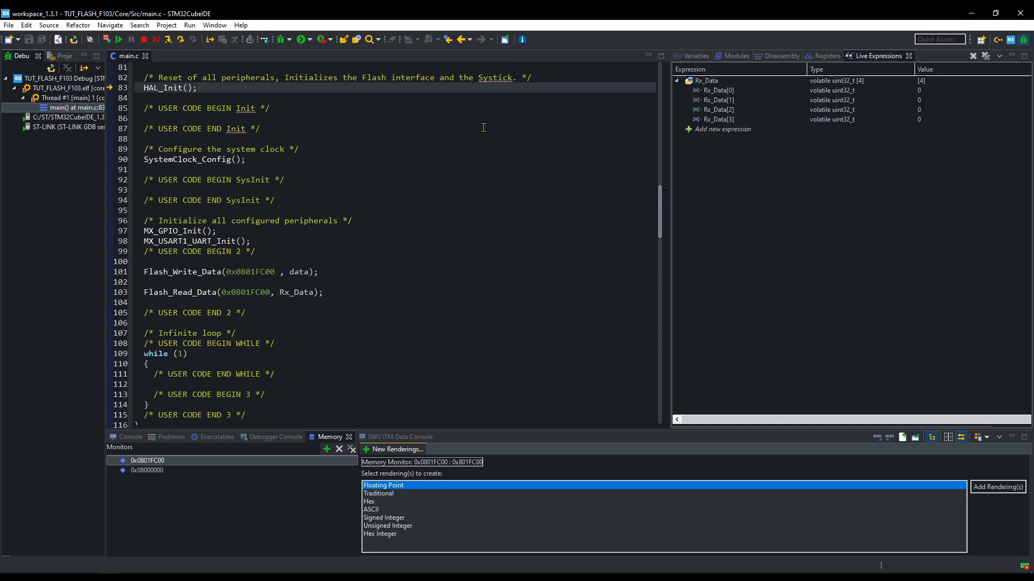
click(118, 40)
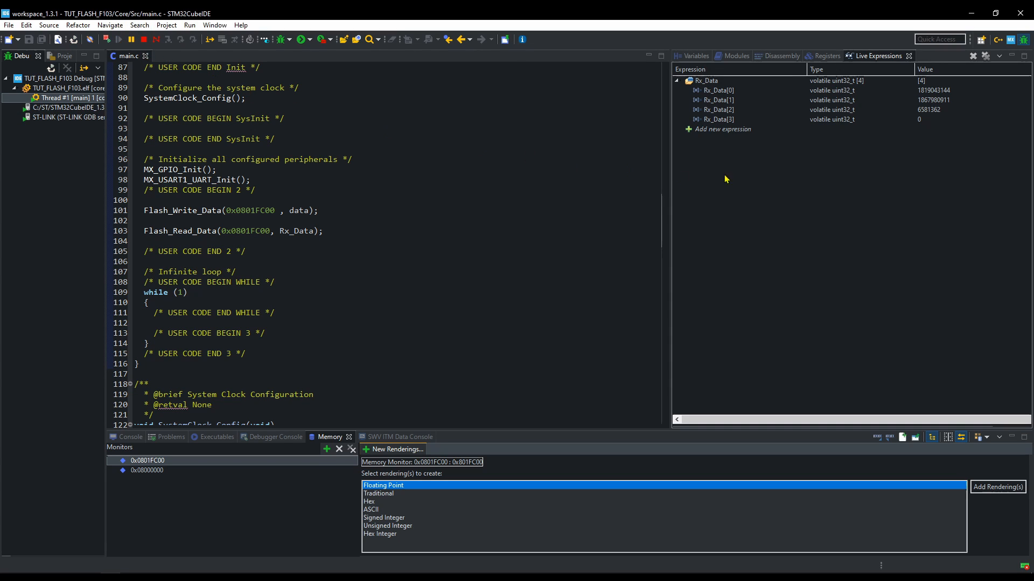
click(933, 94)
click(933, 103)
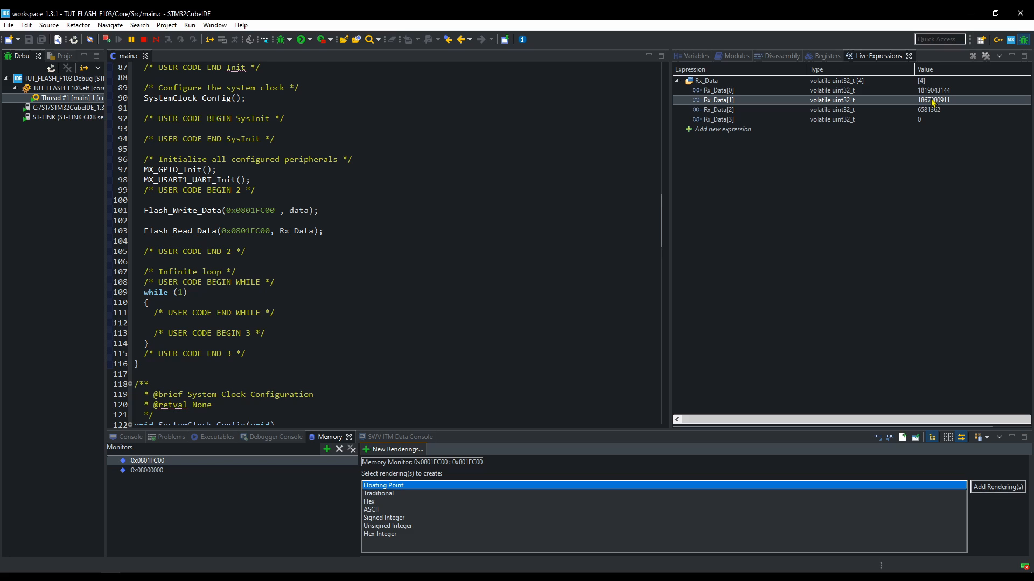
click(932, 112)
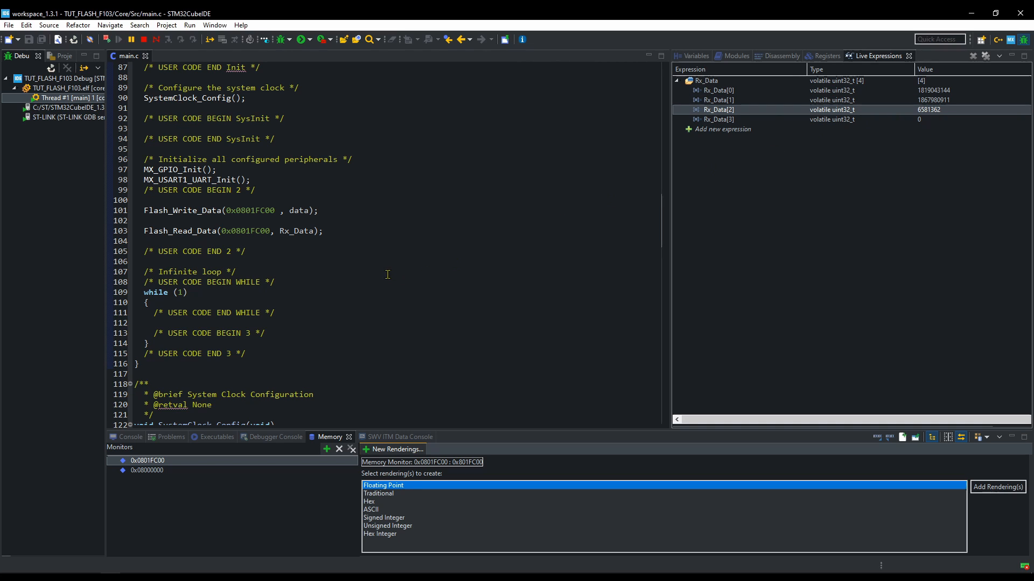
Render 0x0801FC00 as signed integers, match each word against Rx_Data's values, then end the debug session
double_click(384, 518)
click(444, 475)
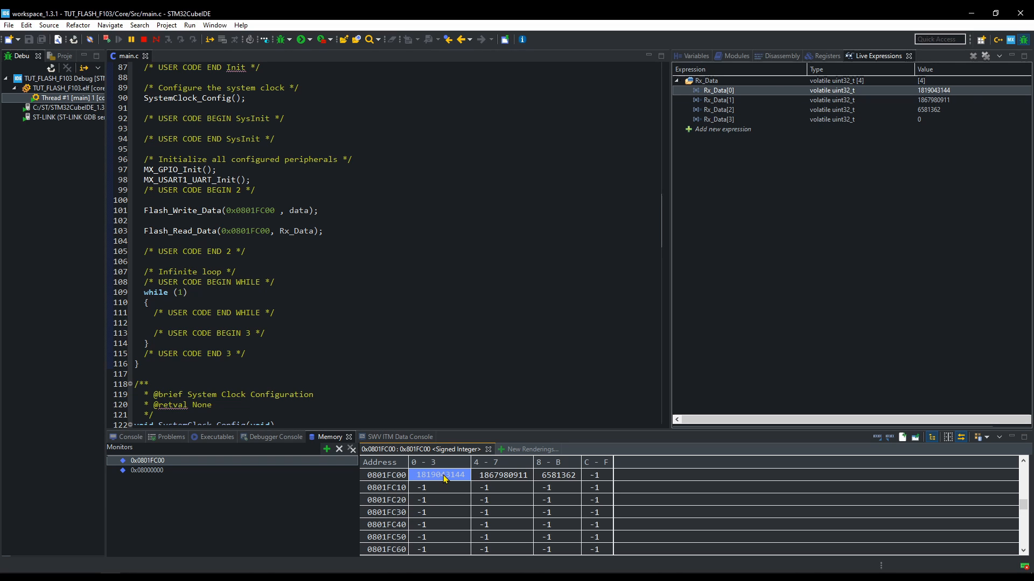
click(939, 101)
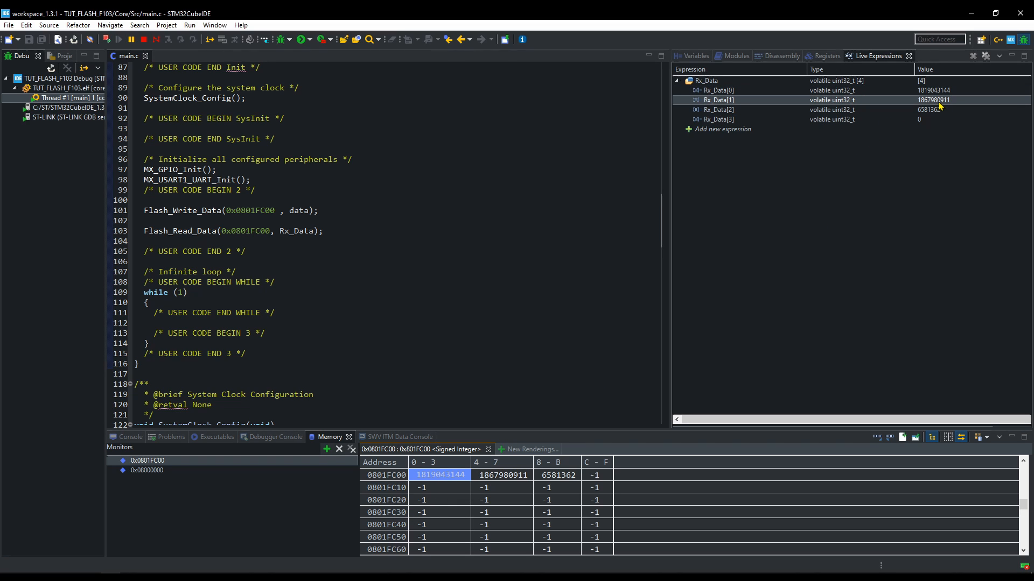
click(496, 476)
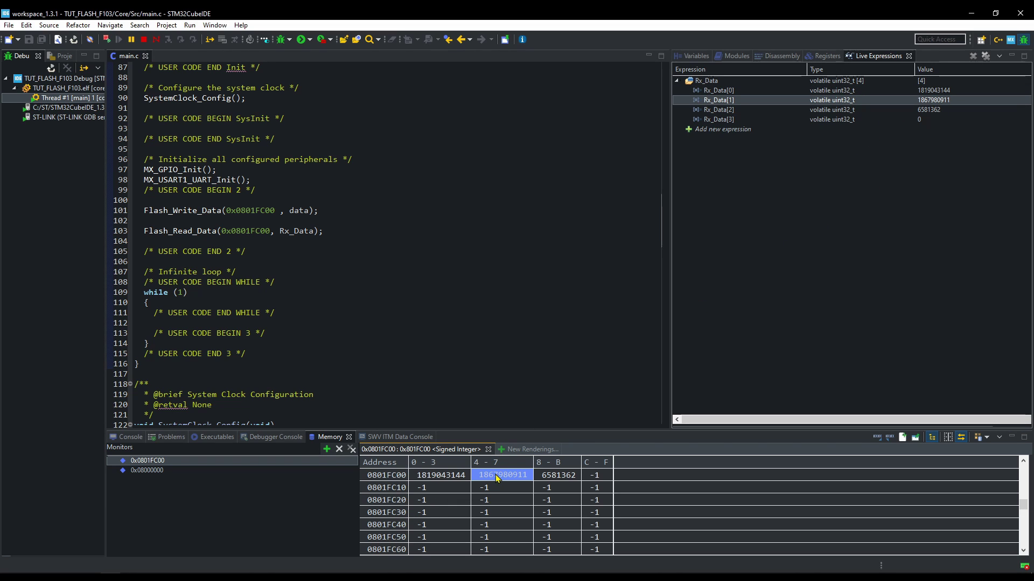
click(563, 476)
click(941, 110)
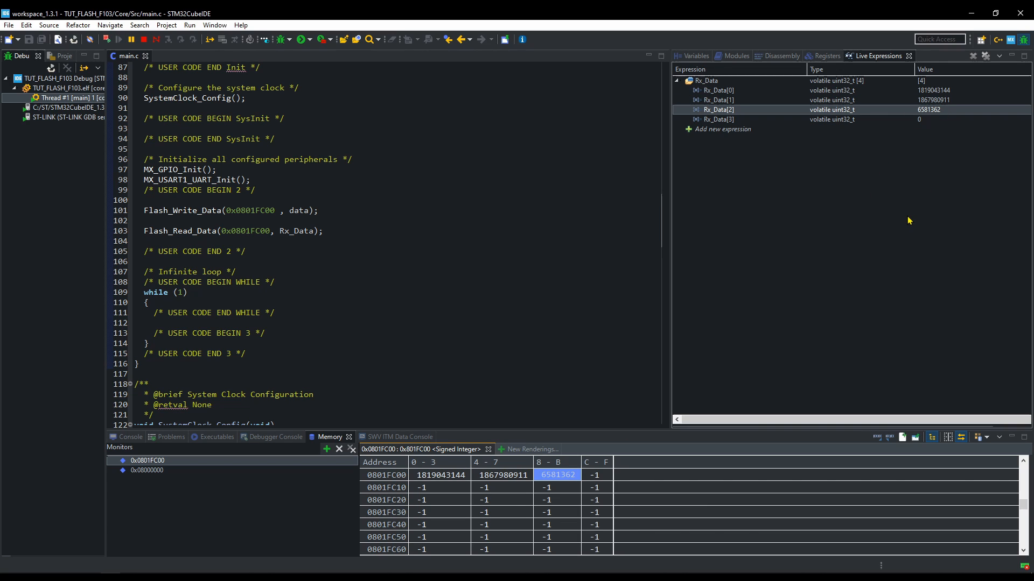
click(146, 40)
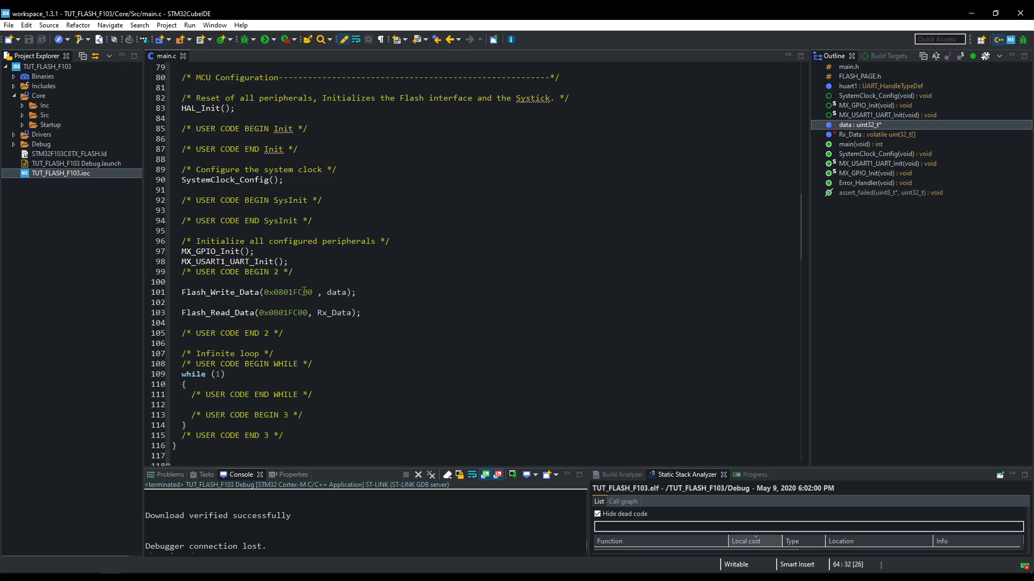
Change the Flash_Write_Data and Flash_Read_Data addresses on lines 101 and 103 to 0x08000000 and save main.c
click(305, 291)
key(BackSpace)
key(BackSpace)
key(BackSpace)
text(000)
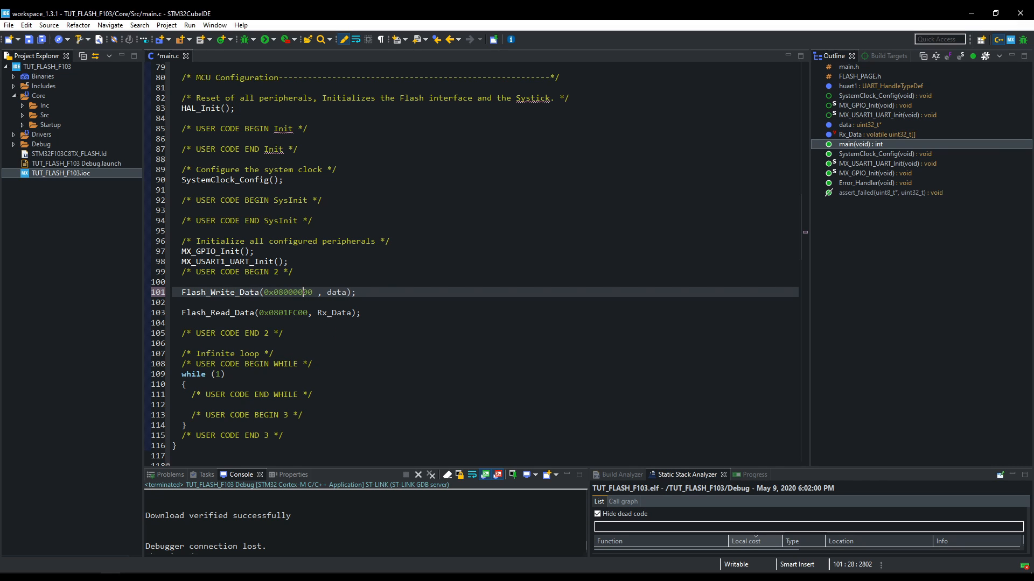
click(357, 313)
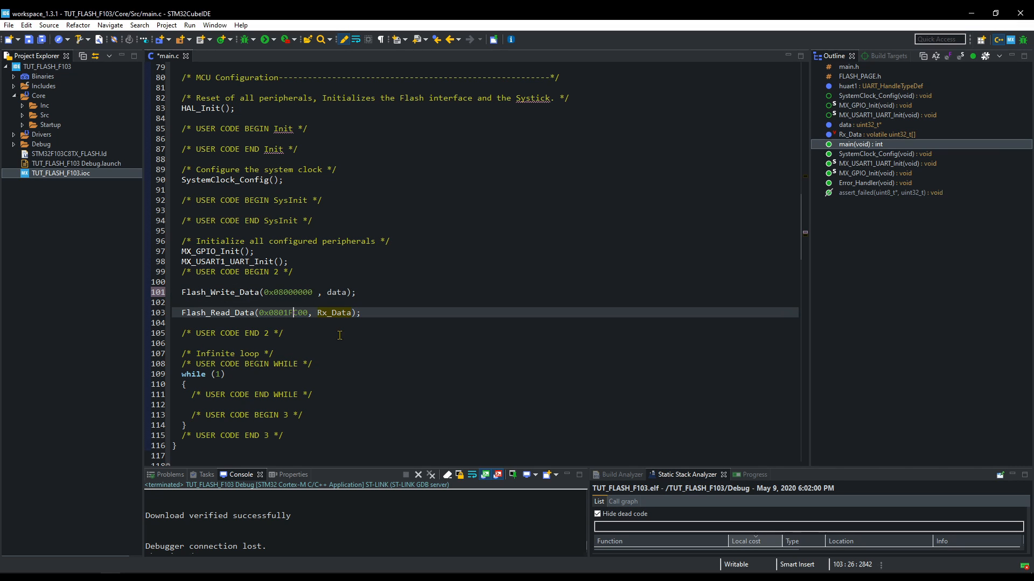
key(BackSpace)
key(BackSpace)
text(000)
key(Delete)
key(ctrl+s)
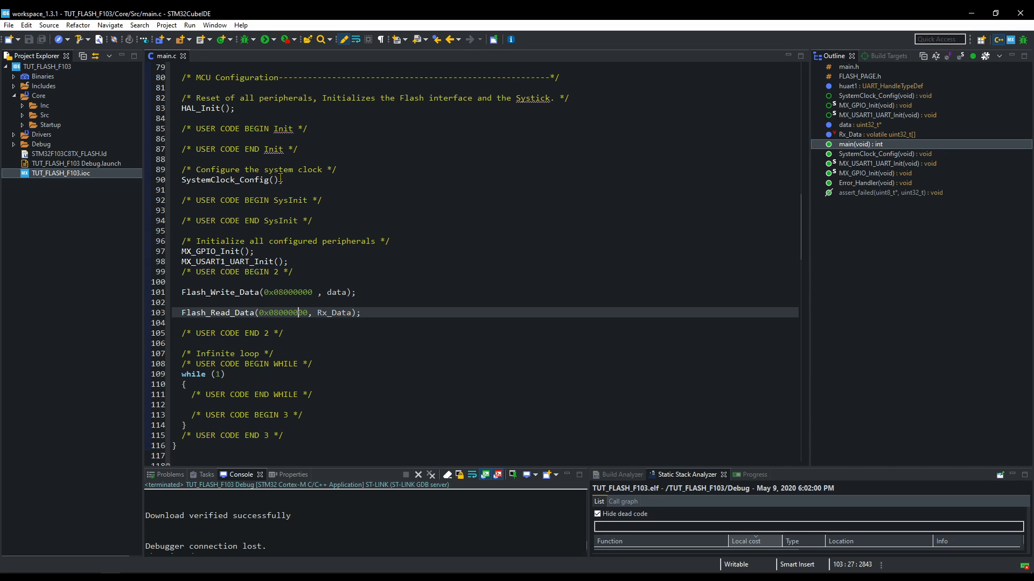
Build the project and start a debug session on the board
click(83, 39)
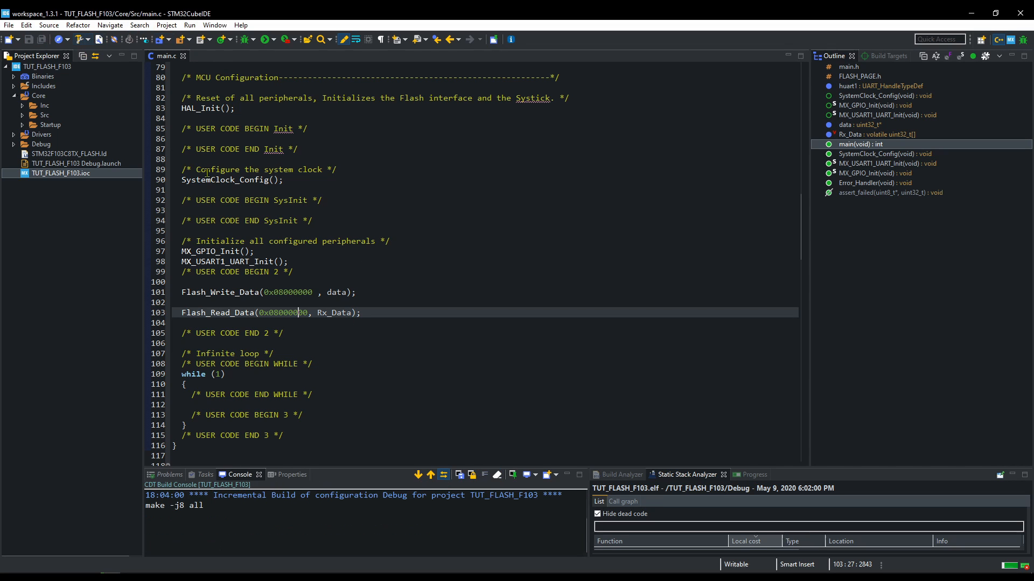
click(246, 41)
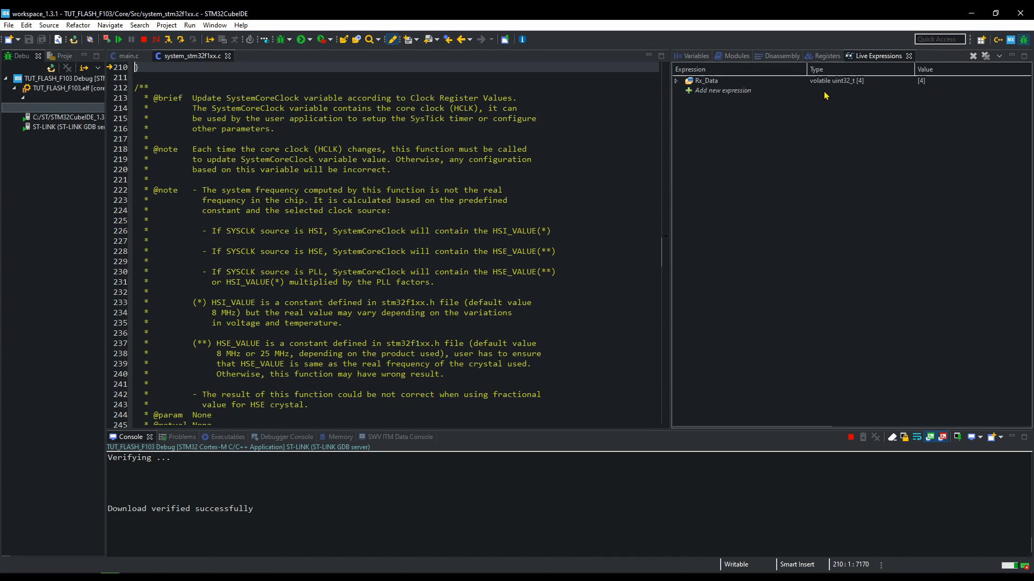
Expand Rx_Data and review the disassembly listing down to the Flash_Write_Data call
click(677, 81)
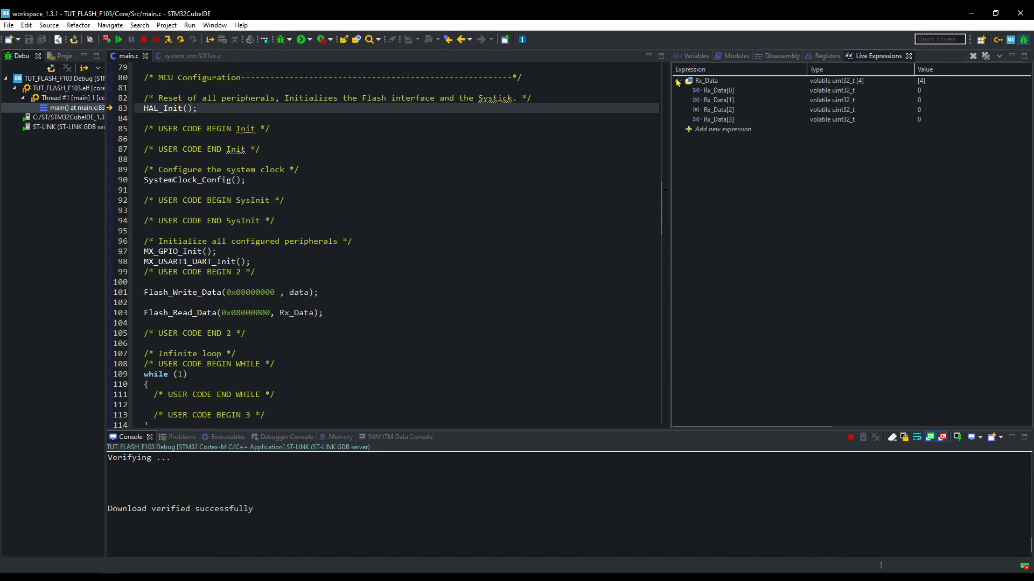
click(781, 56)
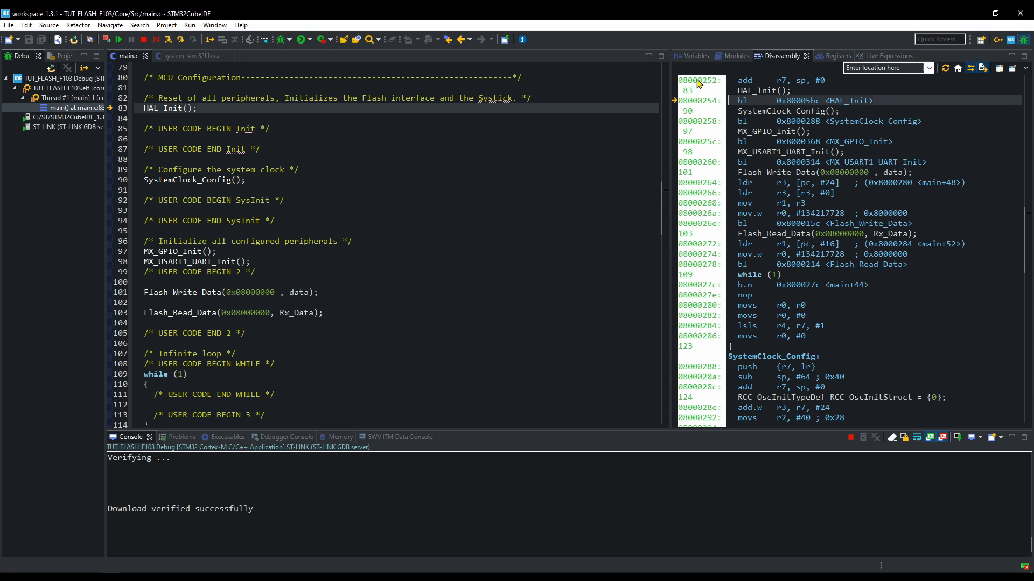
mouse_move(683, 81)
mouse_down()
mouse_move(710, 140)
mouse_move(704, 226)
mouse_up()
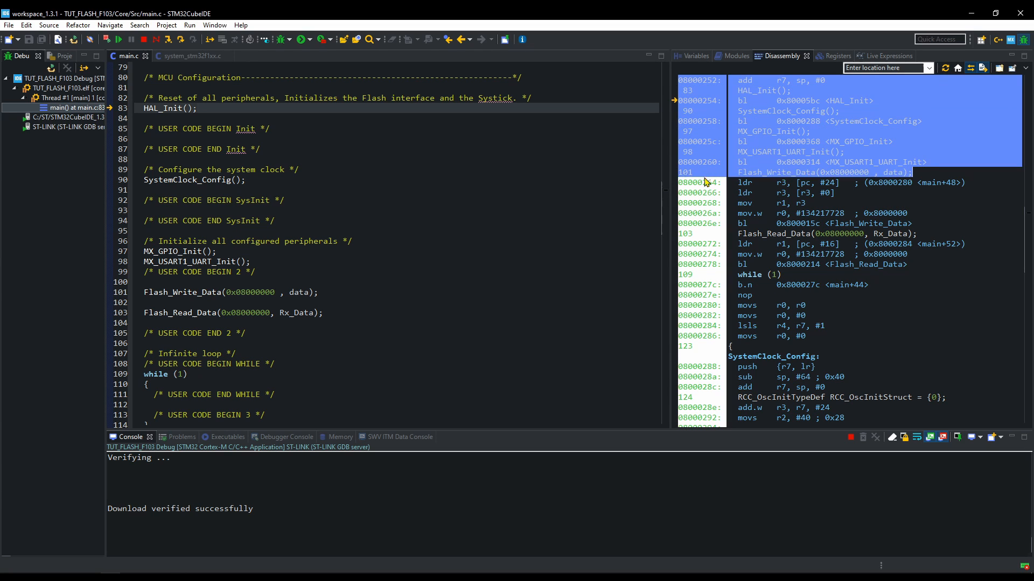
click(703, 214)
scroll(120, 207, down, 4)
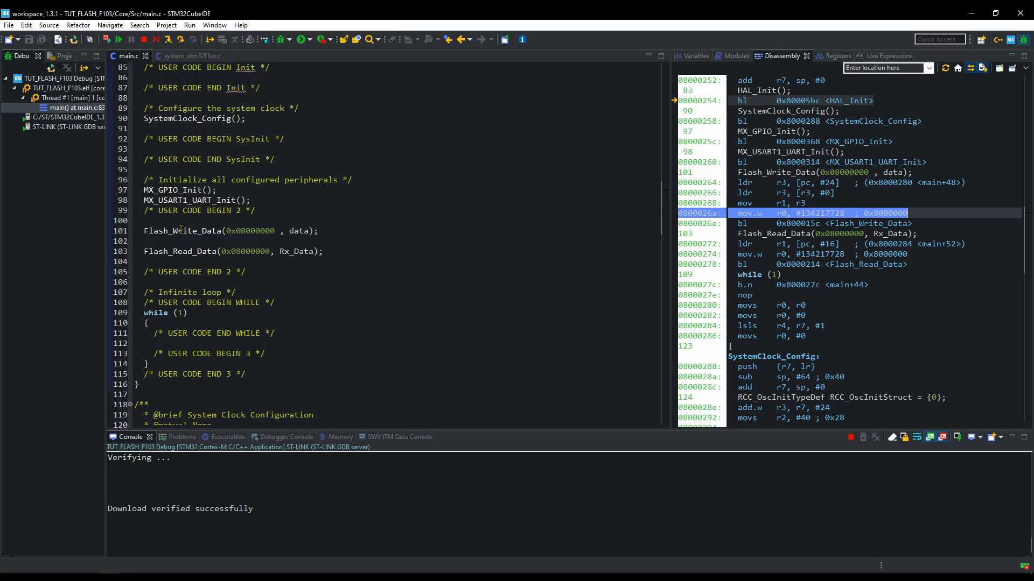
Set a breakpoint on the line 101 Flash_Write_Data call, run to it and step into Flash_Write_Data
double_click(123, 170)
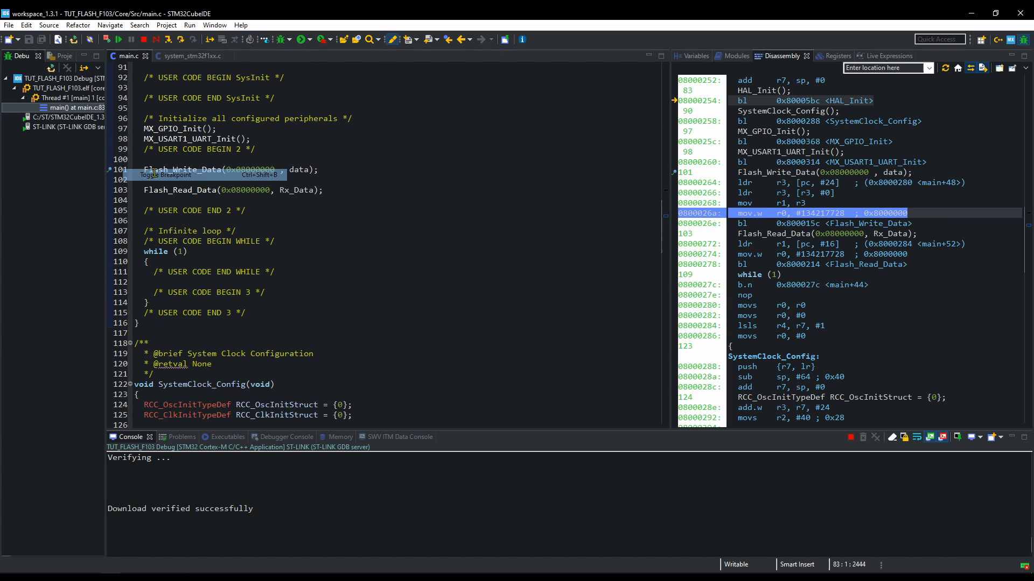
click(119, 40)
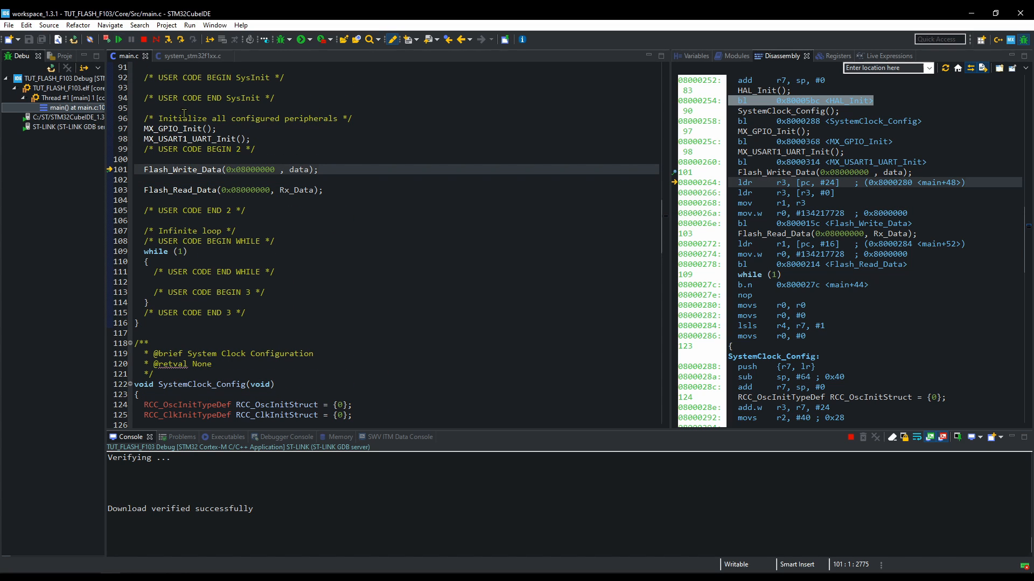
click(167, 40)
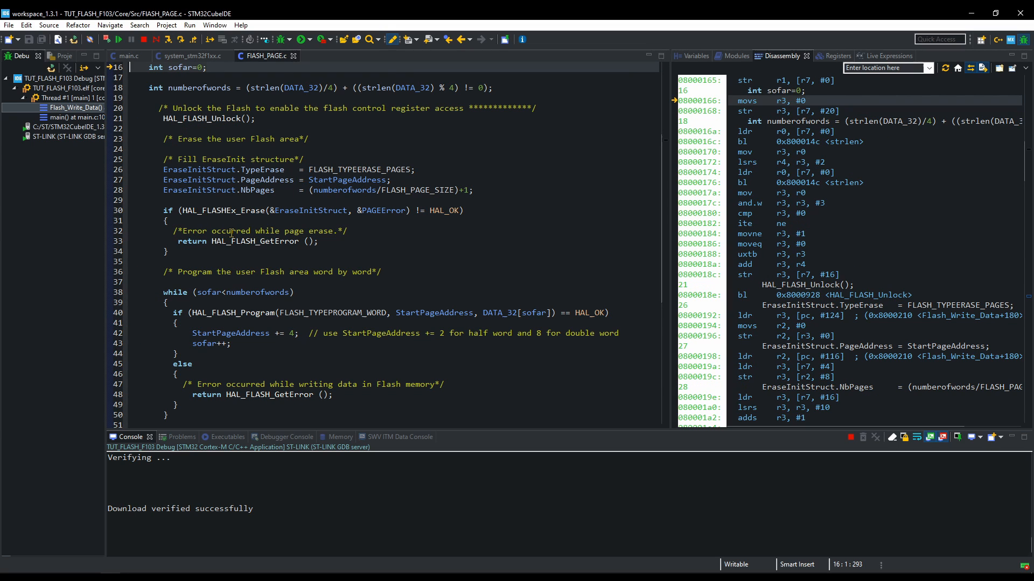
Toggle a breakpoint on the line 30 HAL_FLASHEx_Erase call, resume to it and inspect its first disassembly instruction
right_click(118, 214)
click(162, 219)
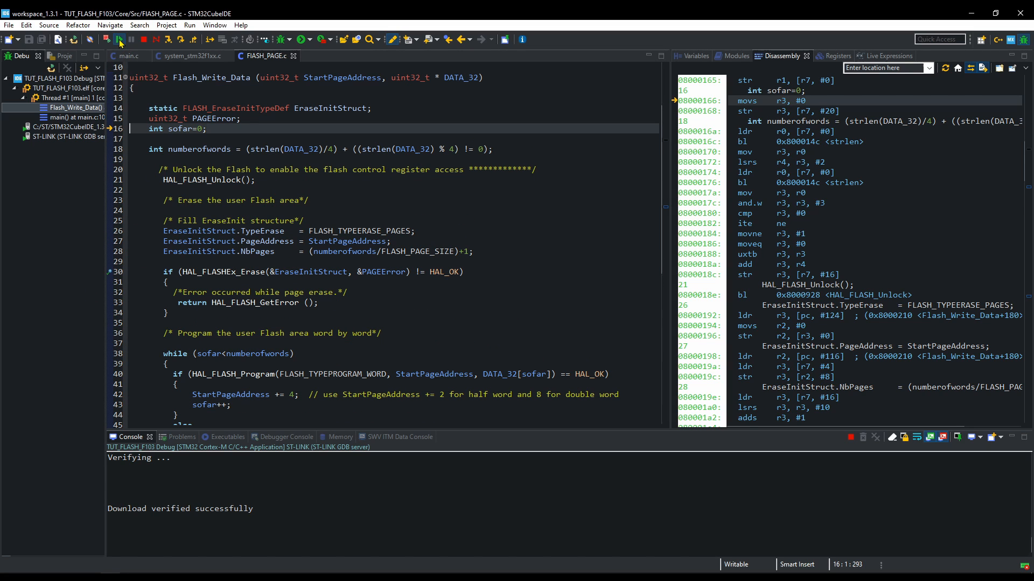
click(119, 40)
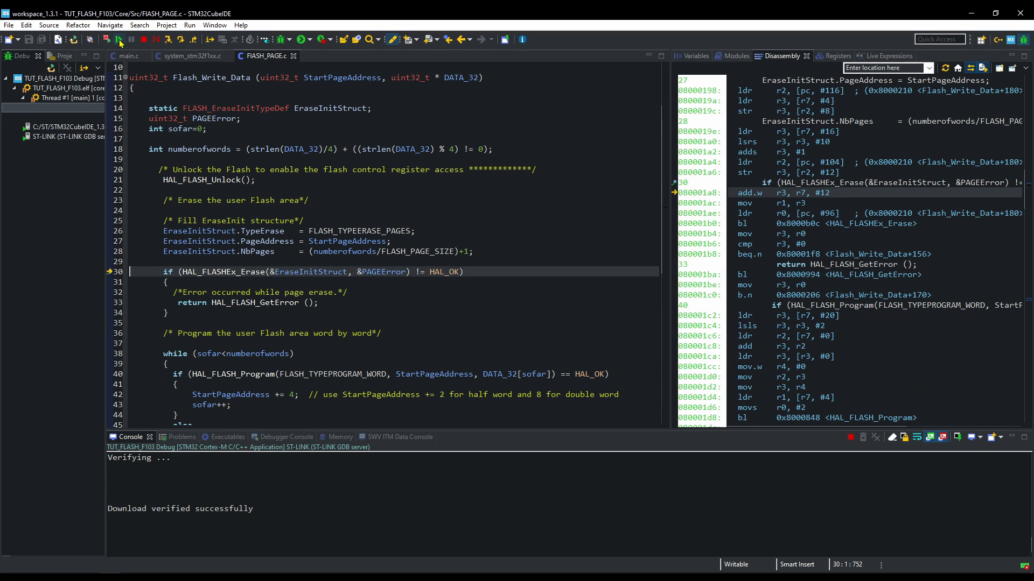
click(703, 194)
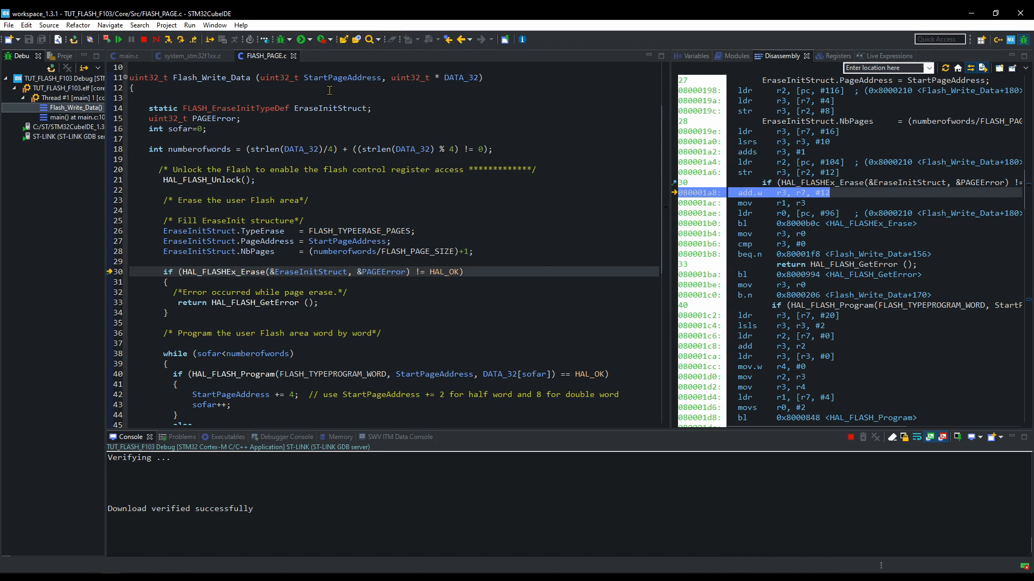
Step through HAL_FLASHEx_Erase into FLASH_PageErase until execution lands at 0xfffffffe, then close that source-not-found tab
click(167, 40)
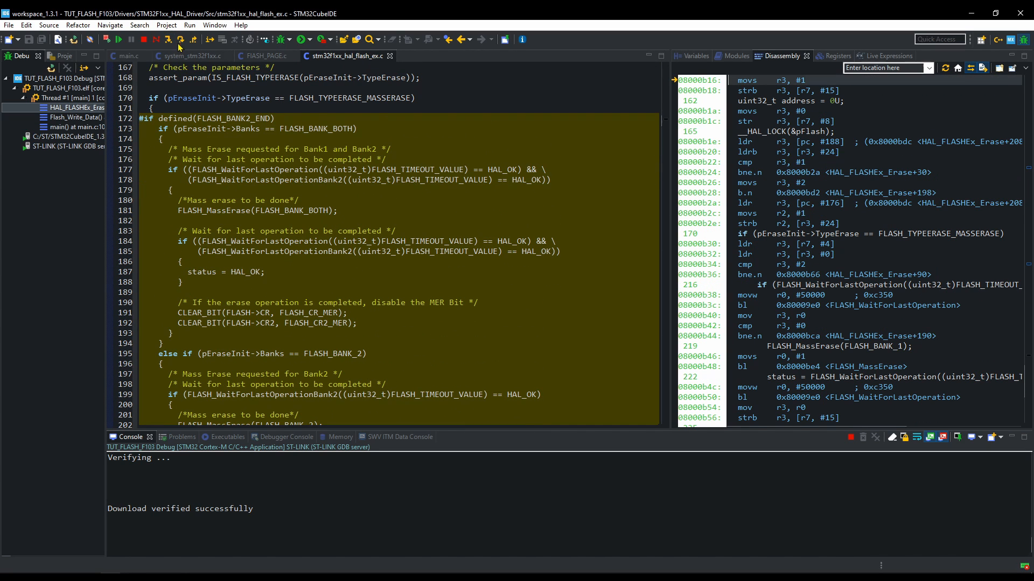
click(179, 40)
click(180, 41)
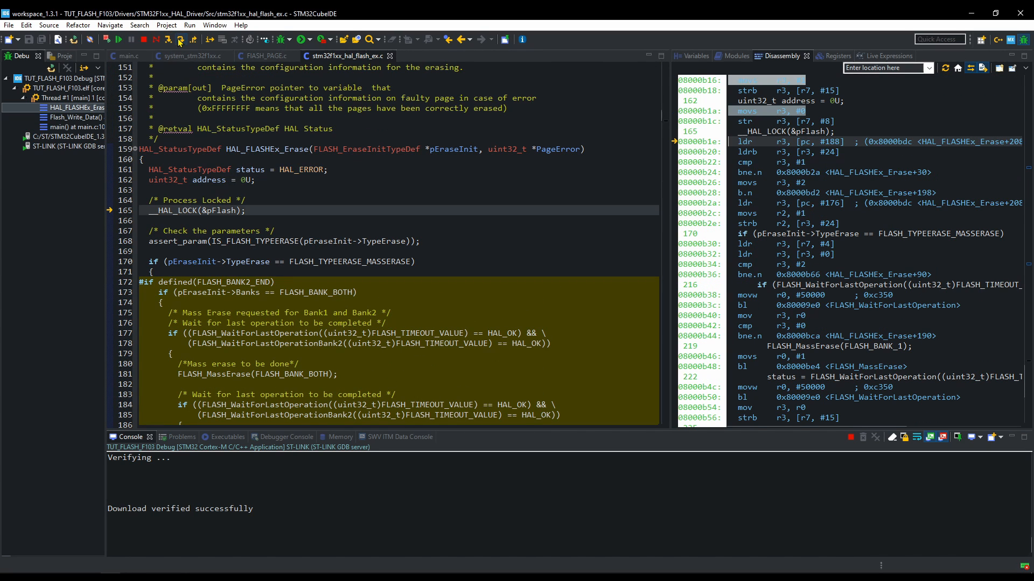
click(180, 41)
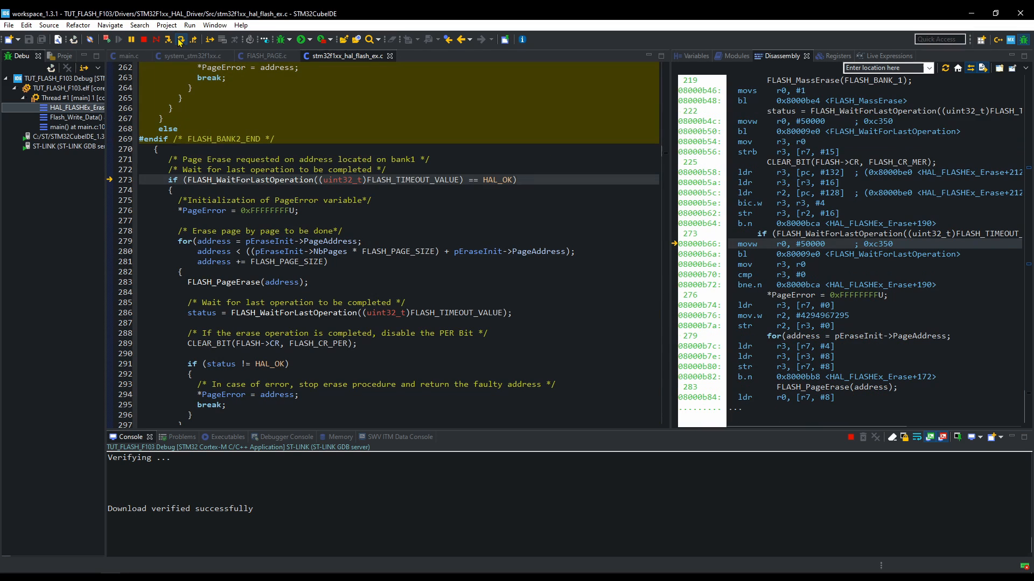
click(179, 40)
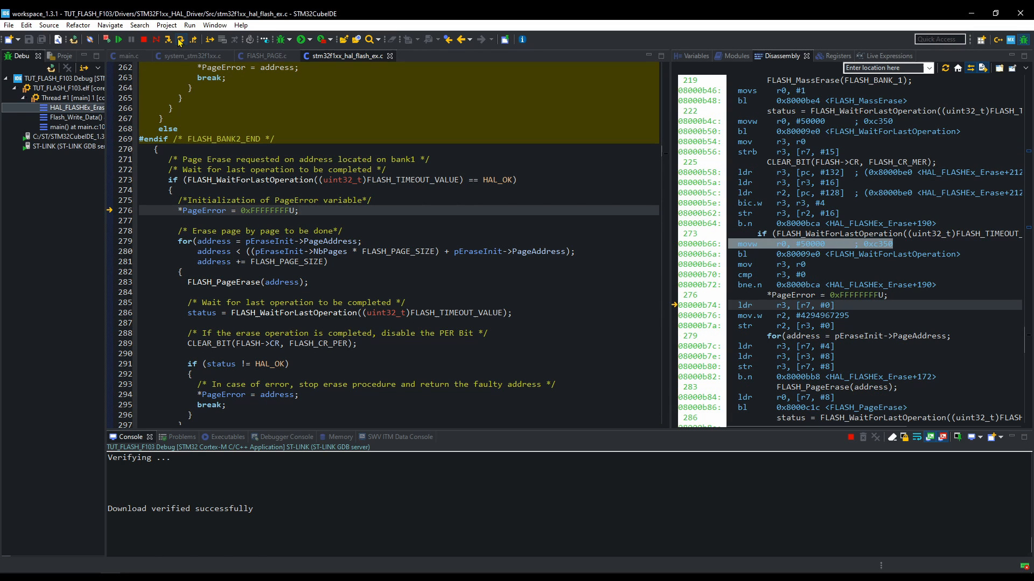
click(180, 41)
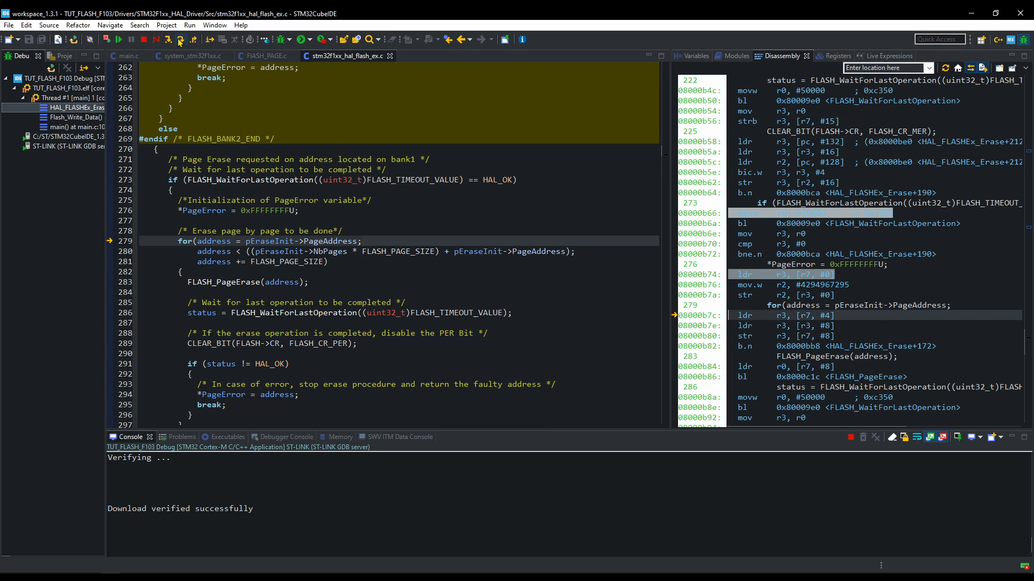
click(179, 39)
click(179, 40)
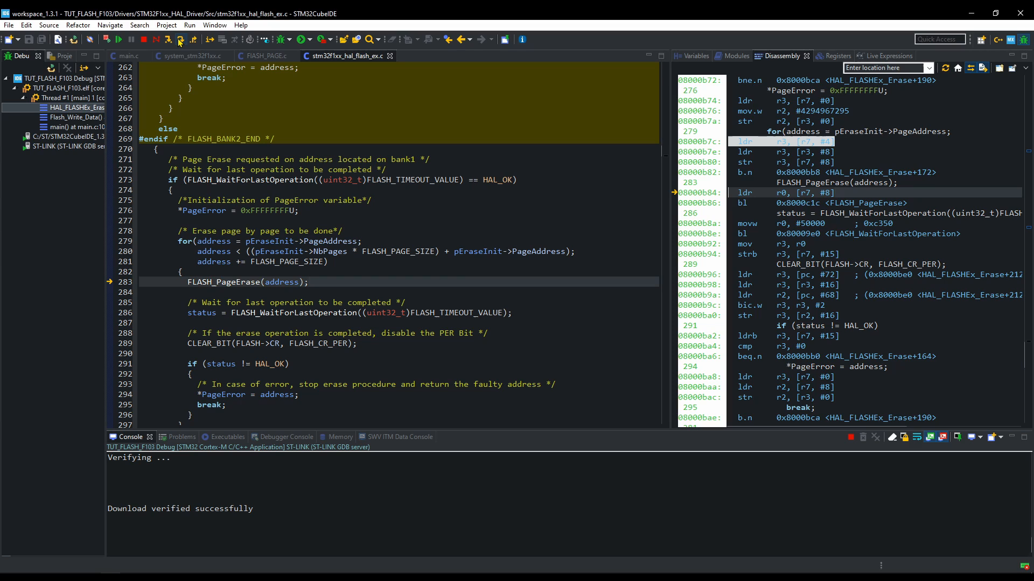
click(179, 39)
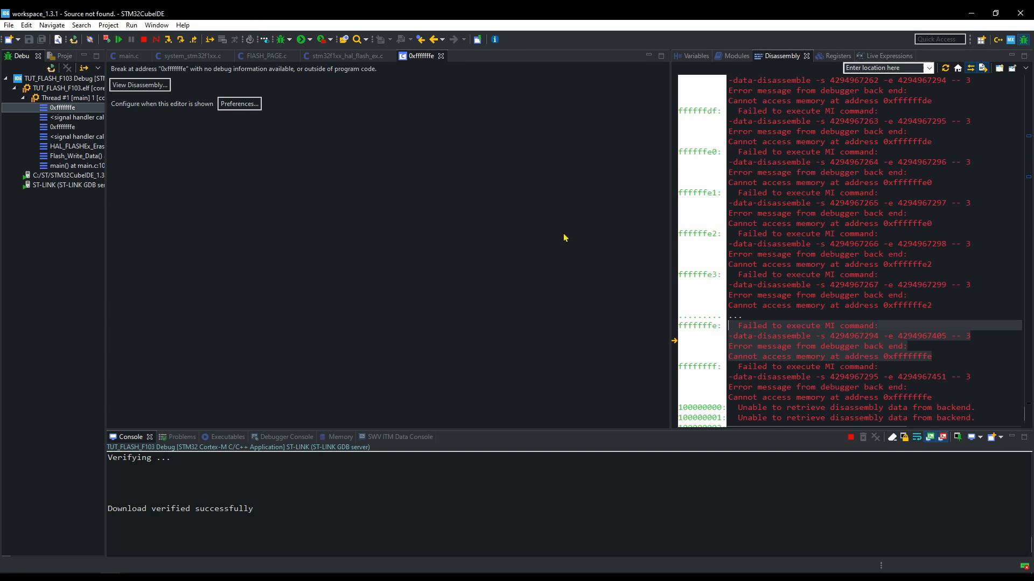
click(441, 56)
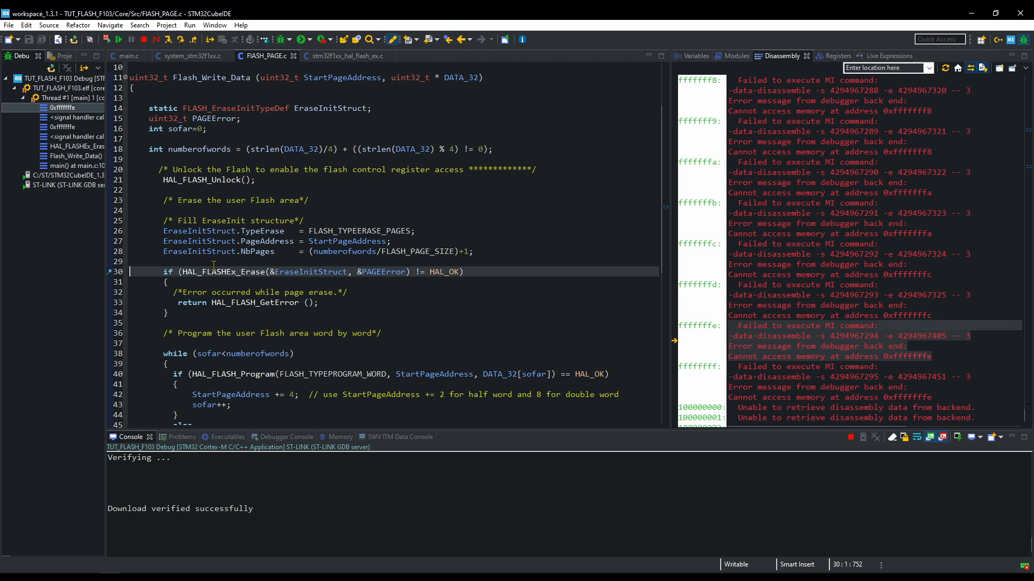
Inspect the 0x08000000 memory monitor as a hex dump, highlighting the erased FFFFFFFF words
click(340, 437)
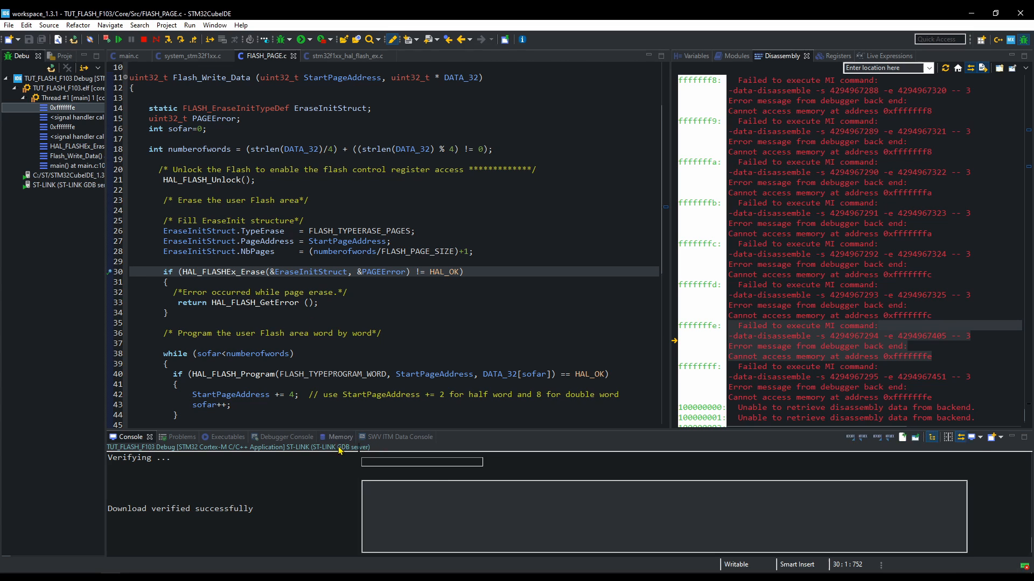
click(147, 470)
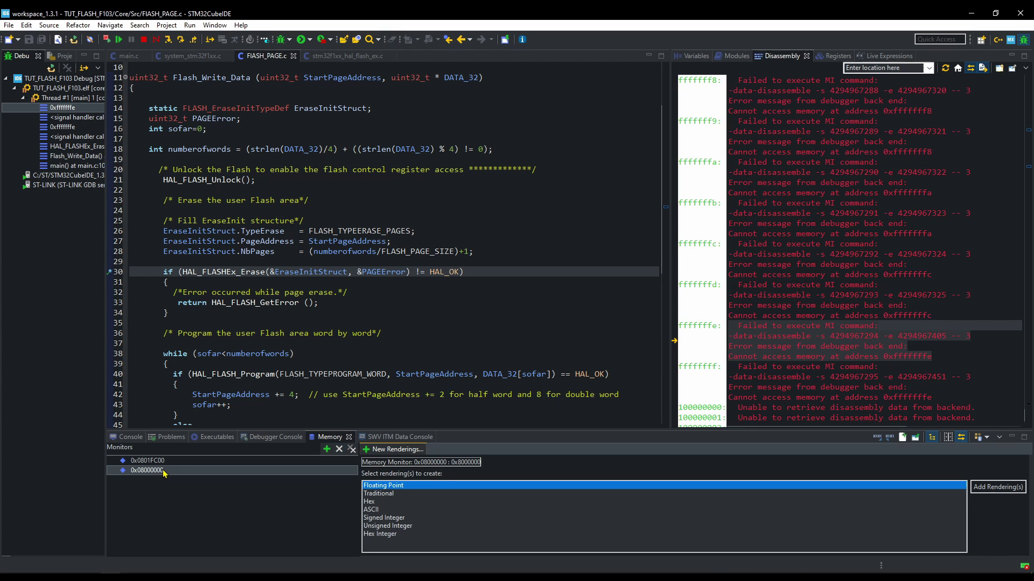
double_click(380, 494)
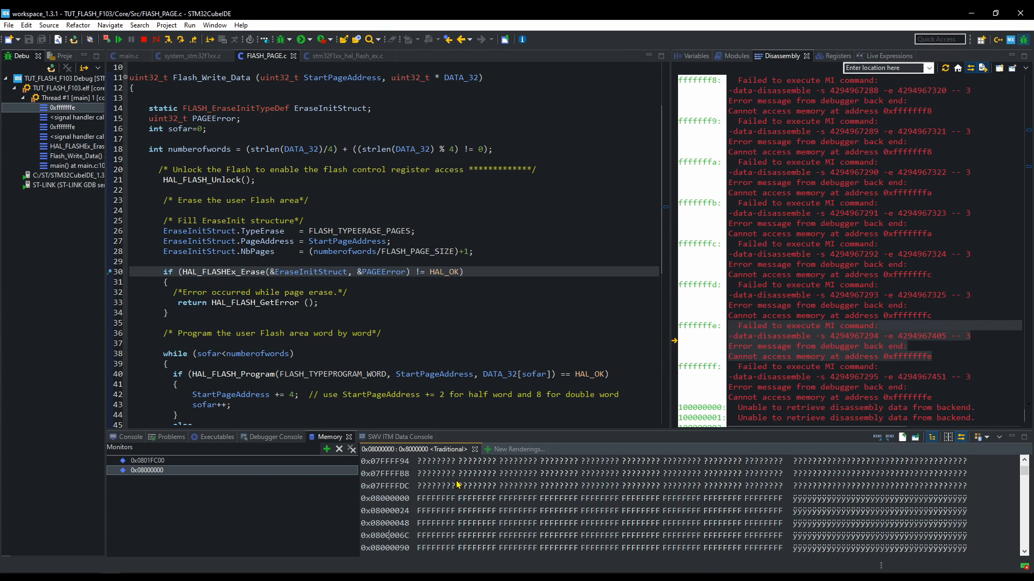
scroll(441, 495, down, 3)
drag(419, 462, 705, 564)
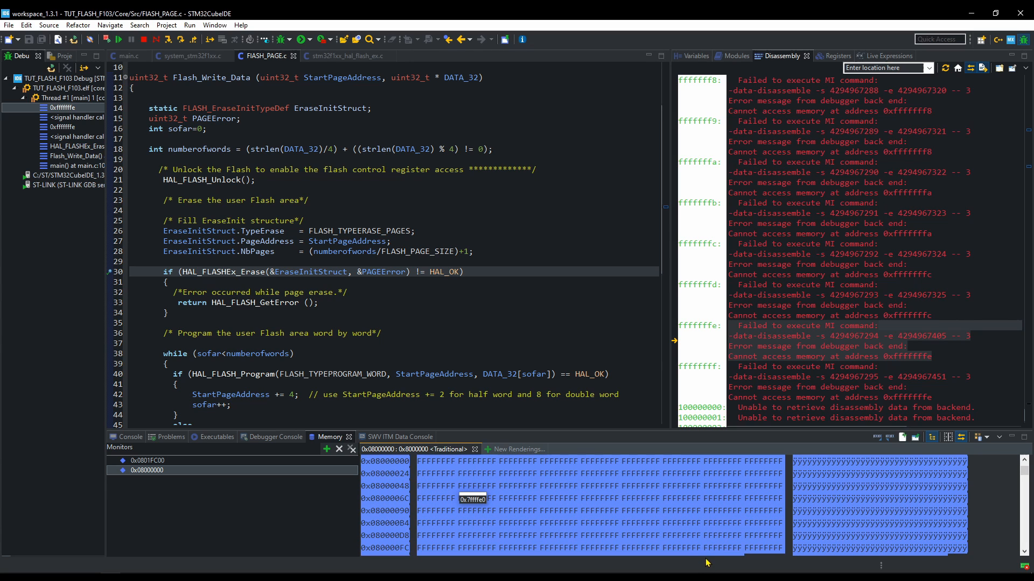
scroll(580, 507, down, 10)
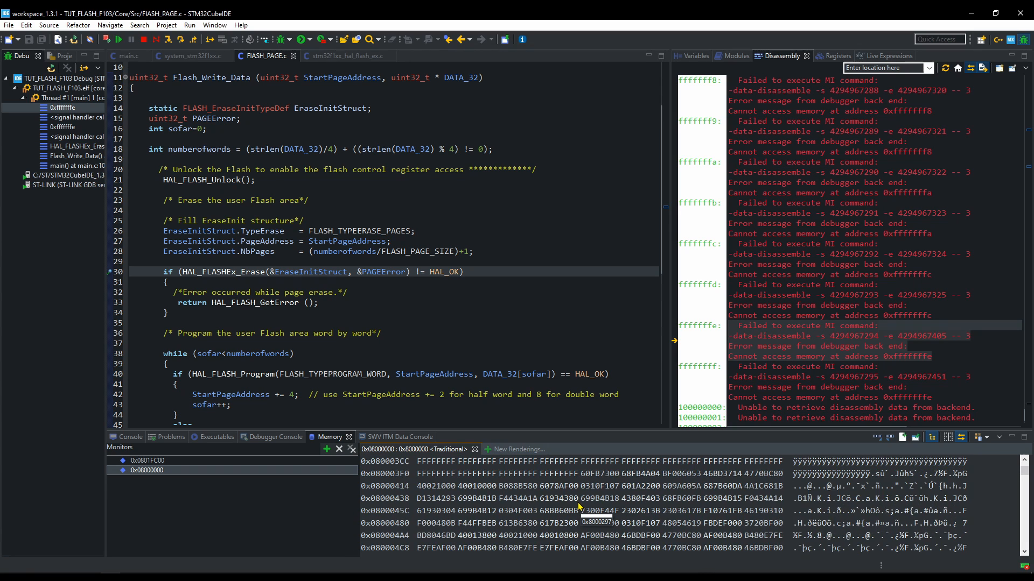
scroll(579, 508, up, 3)
drag(575, 512, 434, 458)
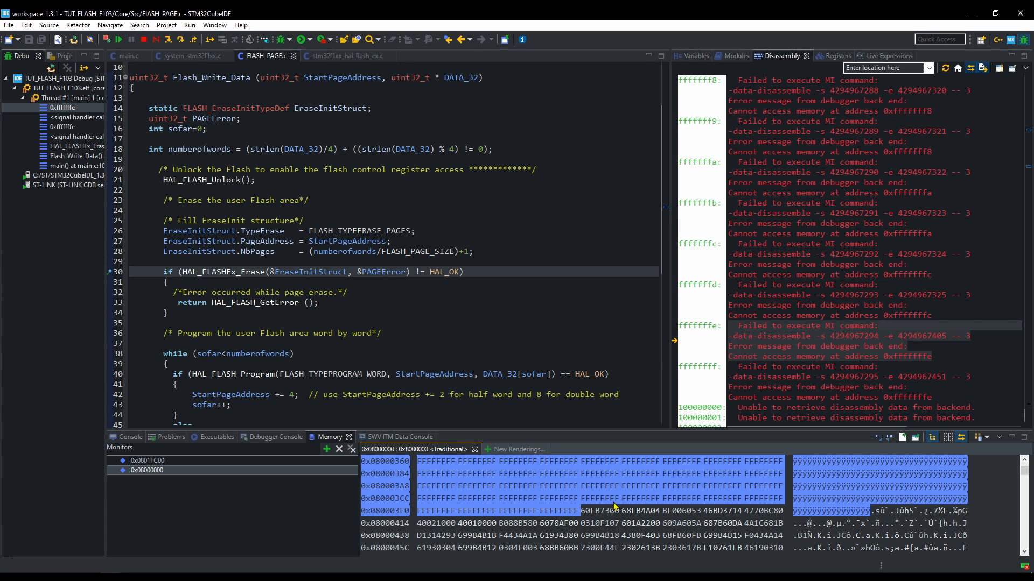
scroll(727, 253, up, 3)
scroll(727, 252, up, 2)
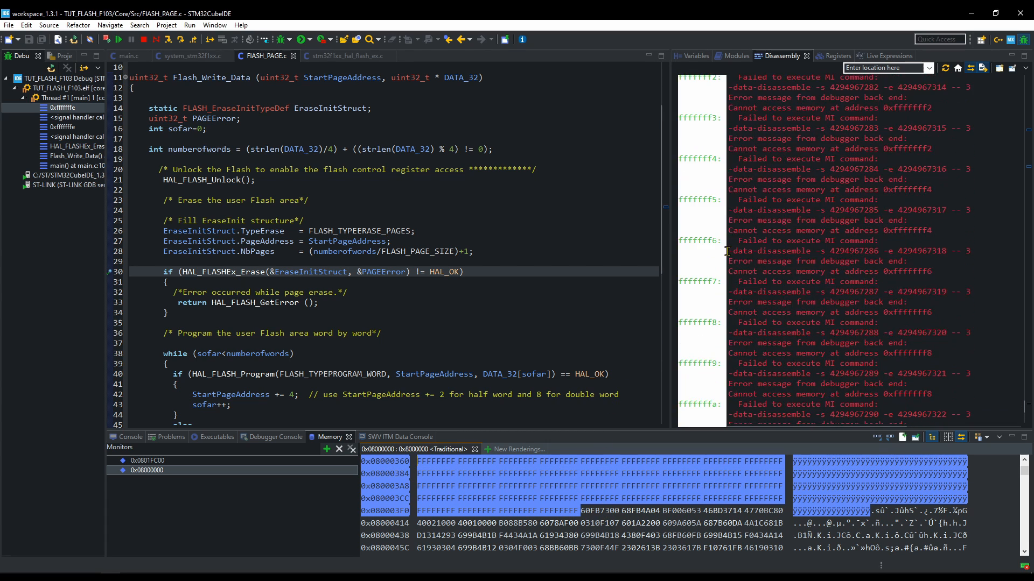
scroll(727, 252, up, 2)
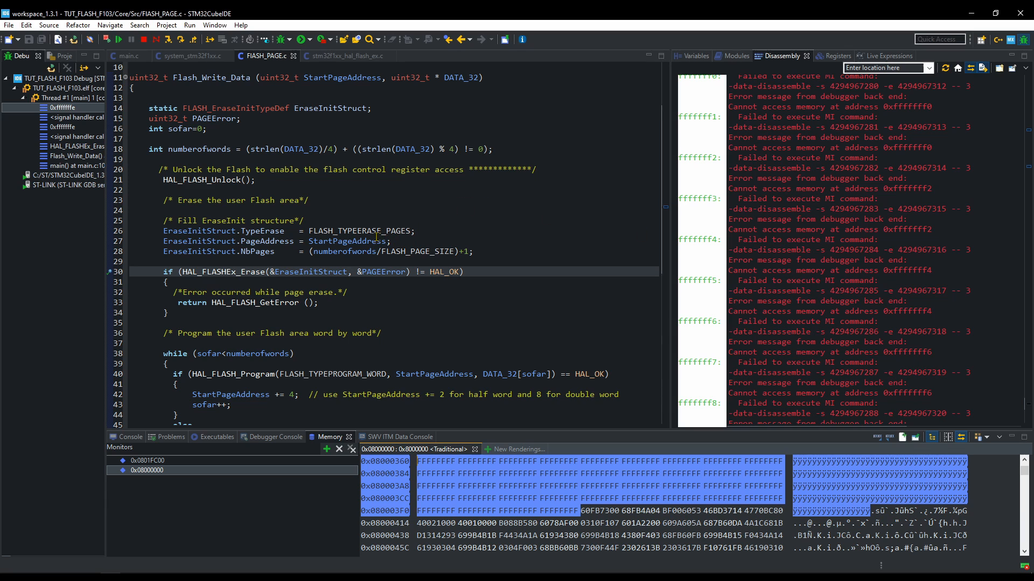
Close the stm32f1xx_hal_flash_ex.c tab and show Rx_Data's live values
click(339, 56)
click(391, 55)
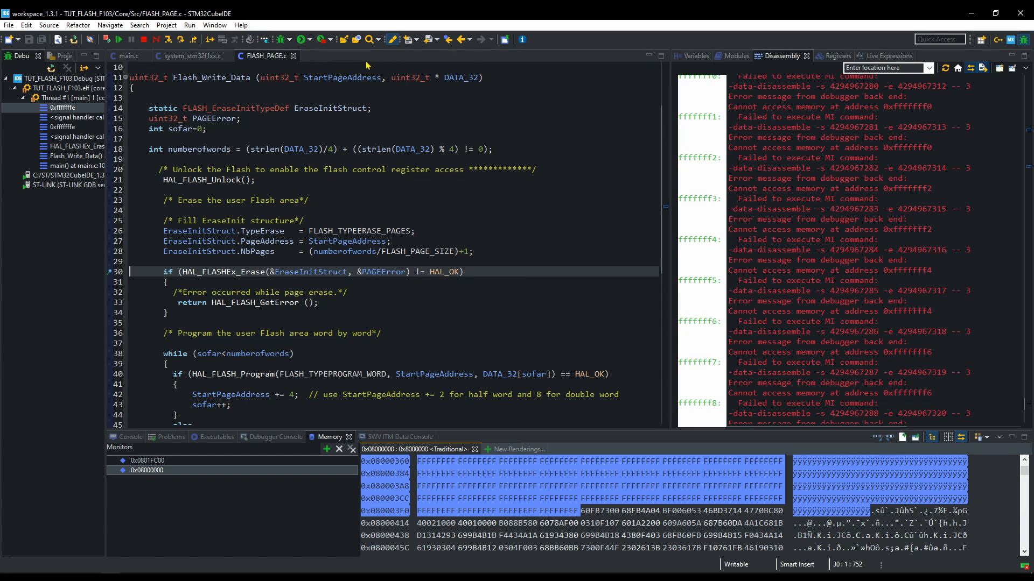
scroll(303, 167, up, 3)
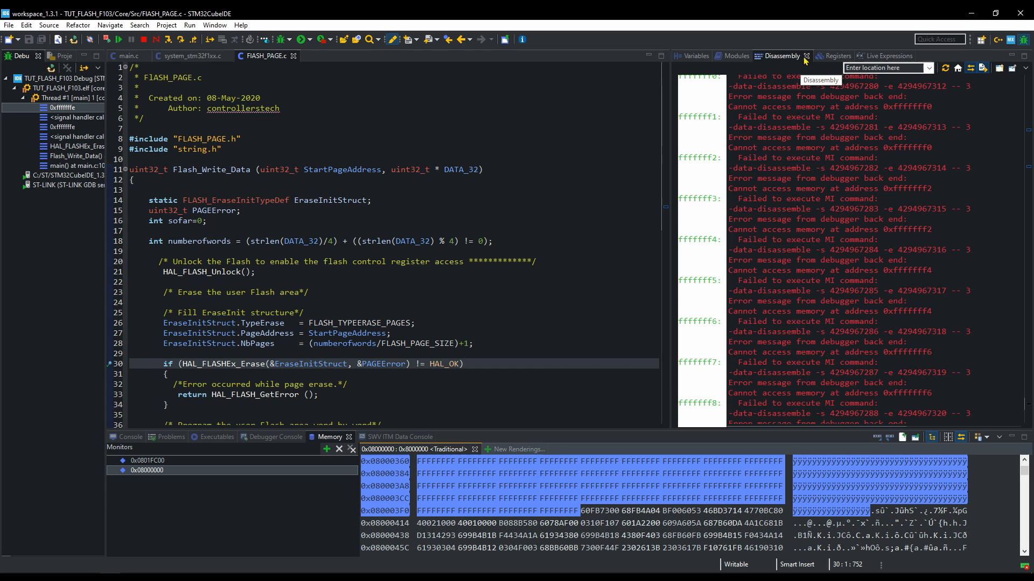
click(889, 56)
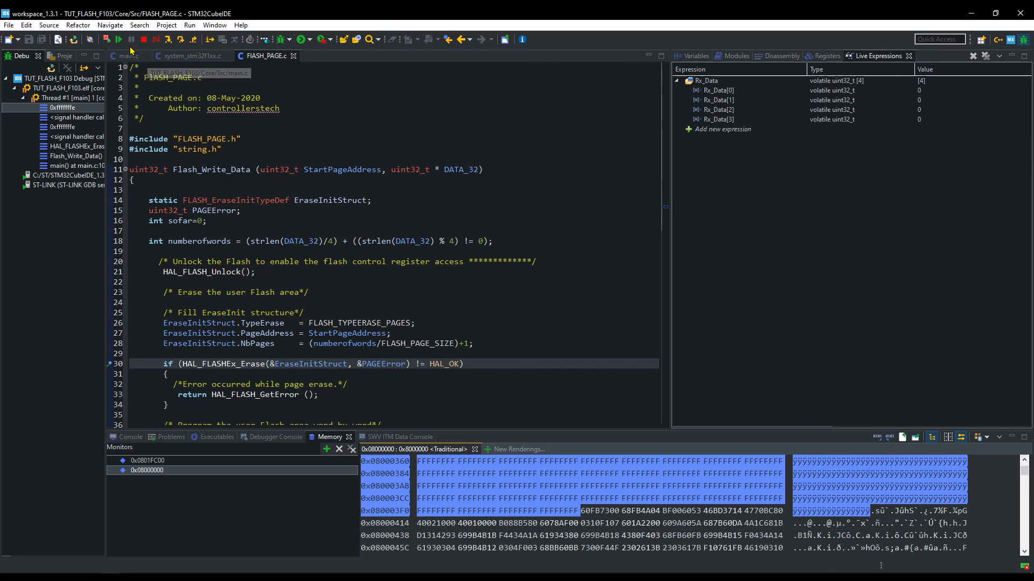
End debugging and restore the flash address in main.c to 0x0801FC00
click(144, 40)
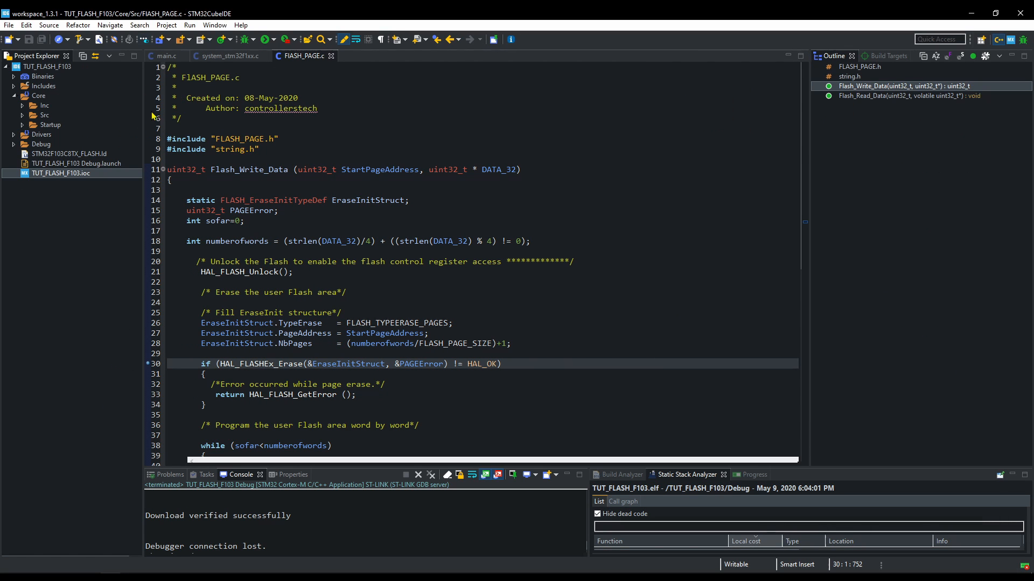
scroll(303, 257, down, 10)
scroll(302, 257, down, 5)
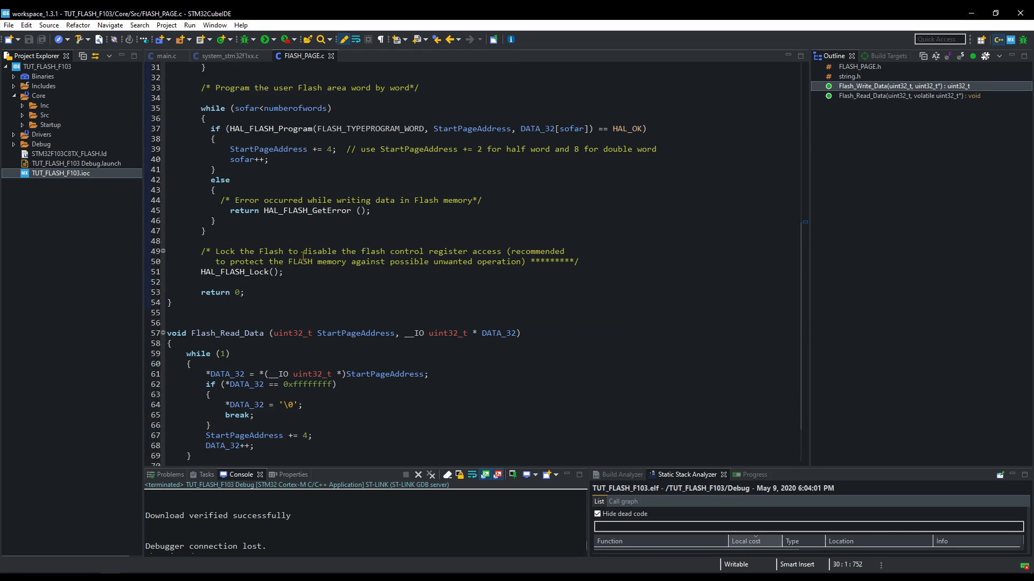
scroll(303, 256, up, 5)
scroll(302, 257, up, 5)
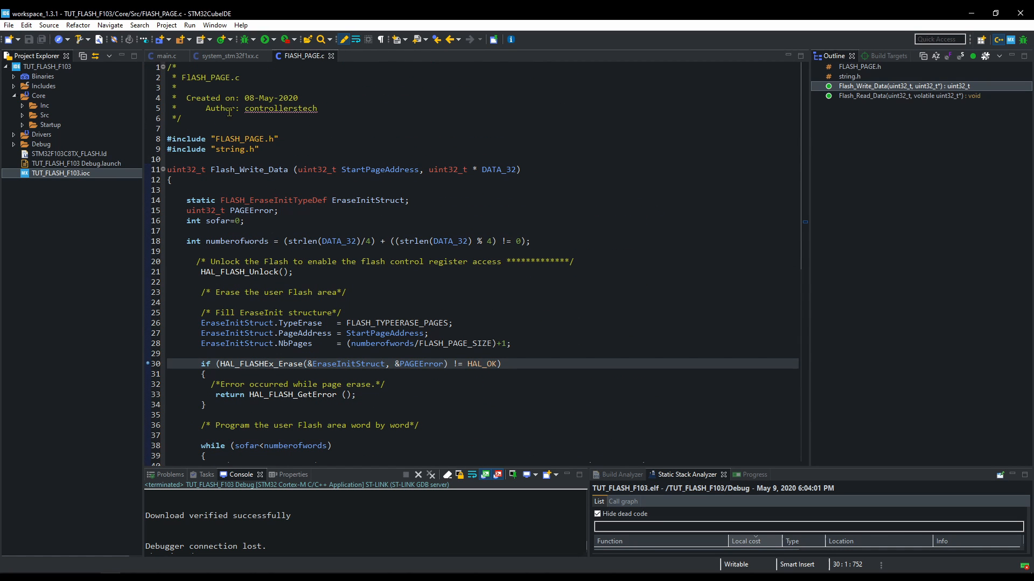
click(166, 55)
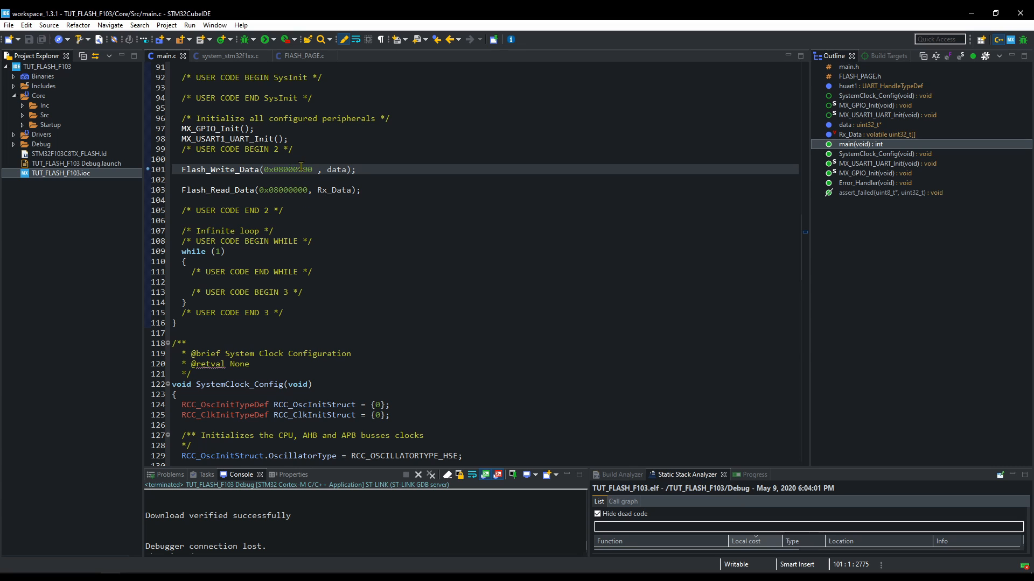
click(295, 190)
key(BackSpace)
key(BackSpace)
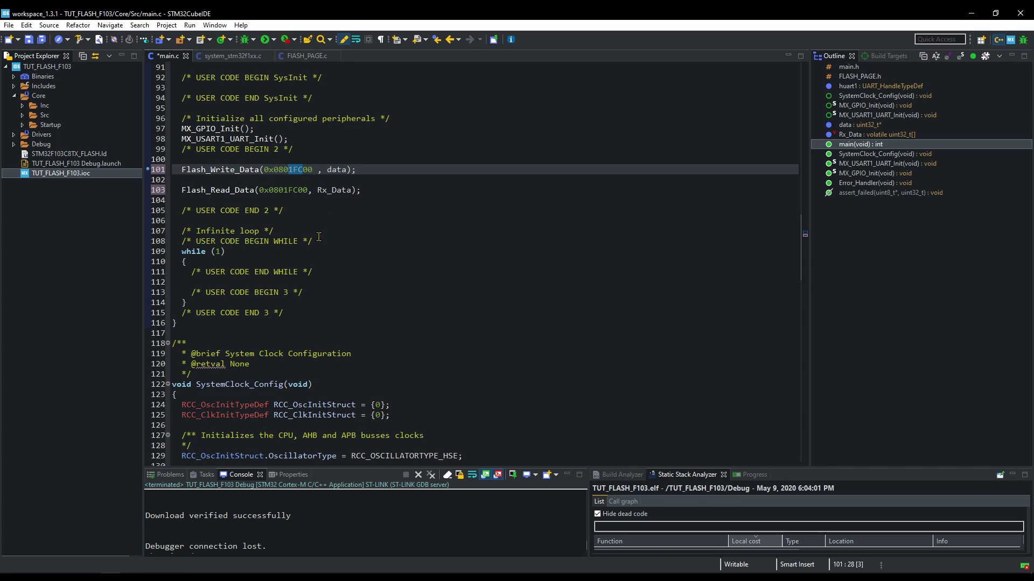
scroll(317, 238, down, 5)
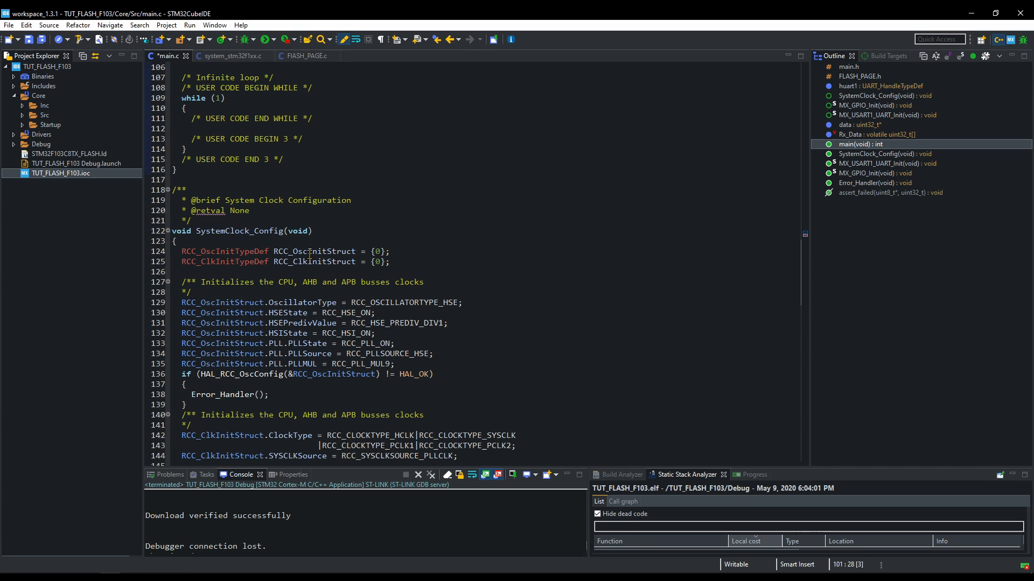
scroll(309, 255, up, 3)
Build the project and launch it on the board in debug
click(82, 40)
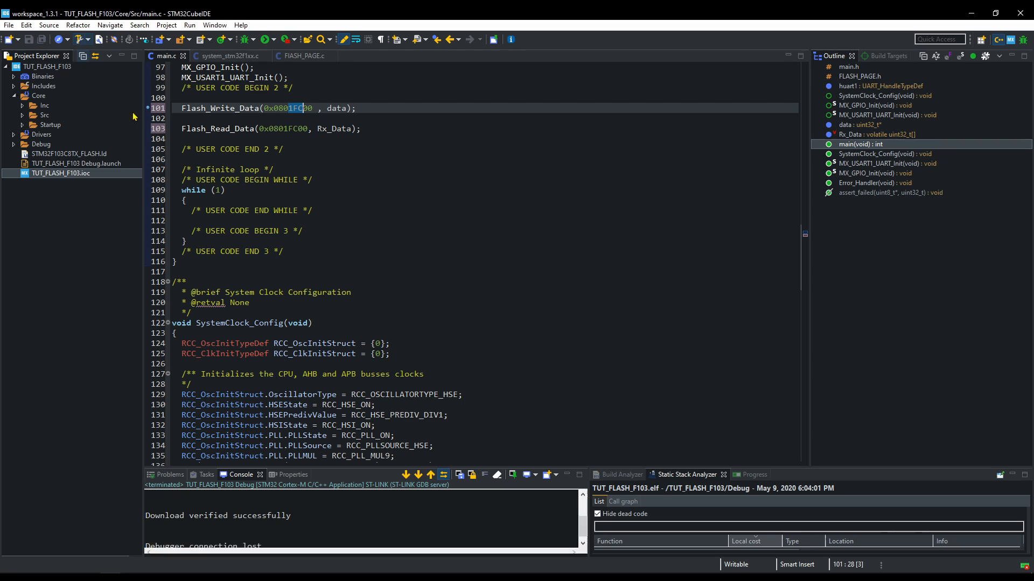
scroll(324, 242, down, 5)
scroll(324, 243, up, 8)
scroll(304, 261, up, 3)
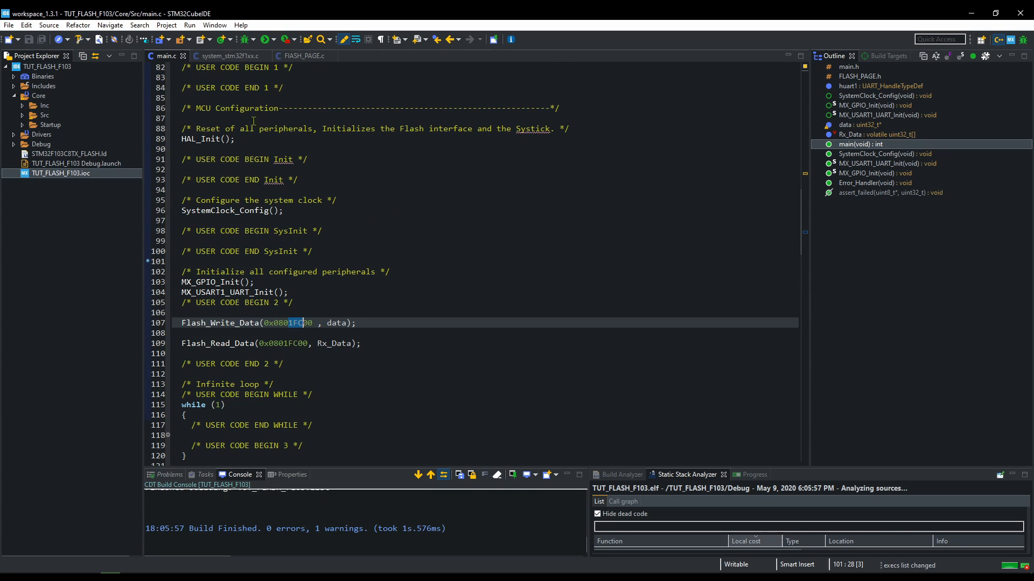
click(265, 41)
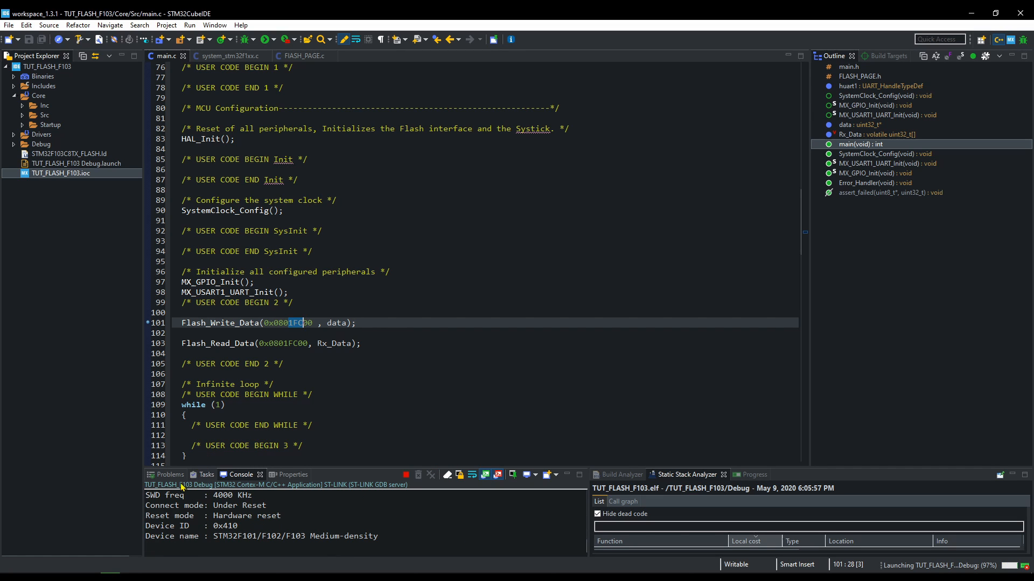
Connect ST-LINK Utility to the board and read memory from address 0x0801FC00
key(alt+Tab)
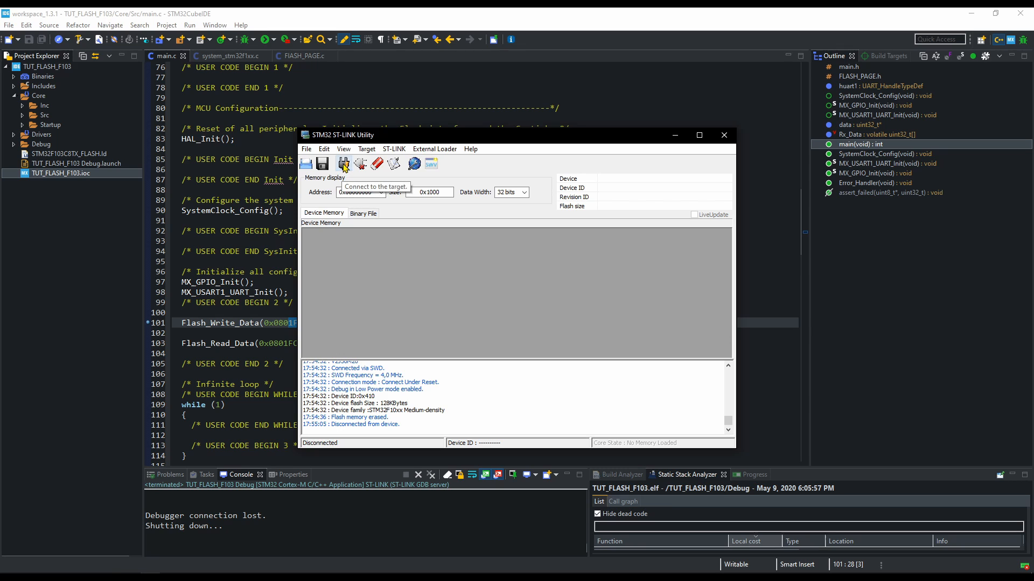
drag(365, 137, 360, 94)
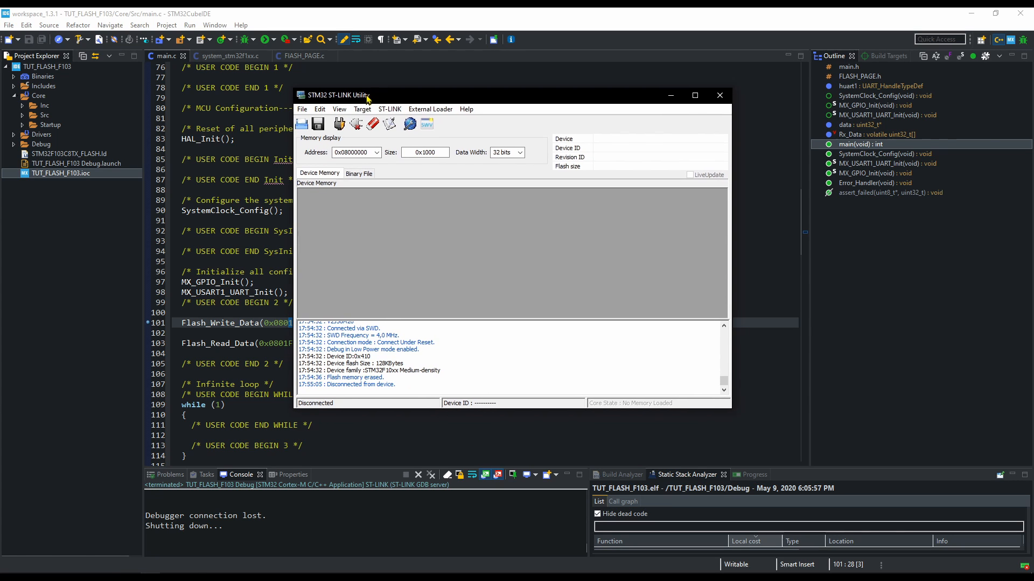
click(341, 122)
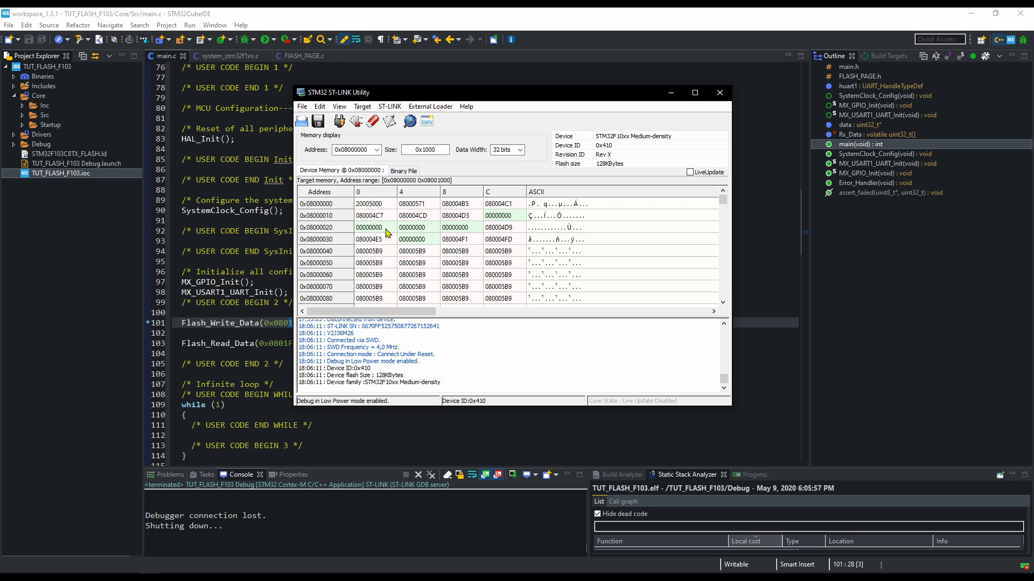
click(362, 150)
text(F)
key(Return)
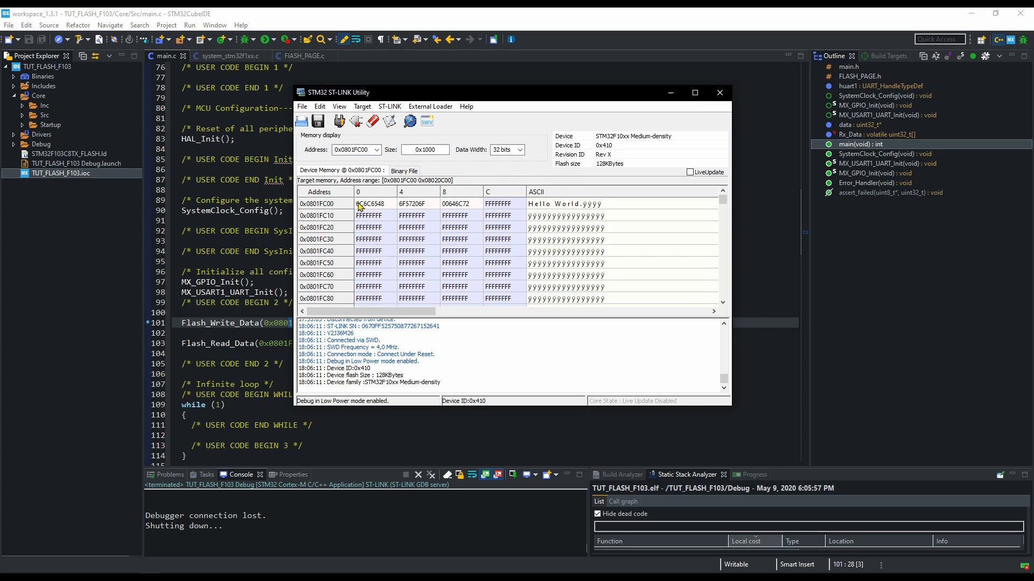
Inspect the row holding Hello World, the first word 6C6C6548 and an erased FFFFFFFF word
drag(358, 205, 553, 209)
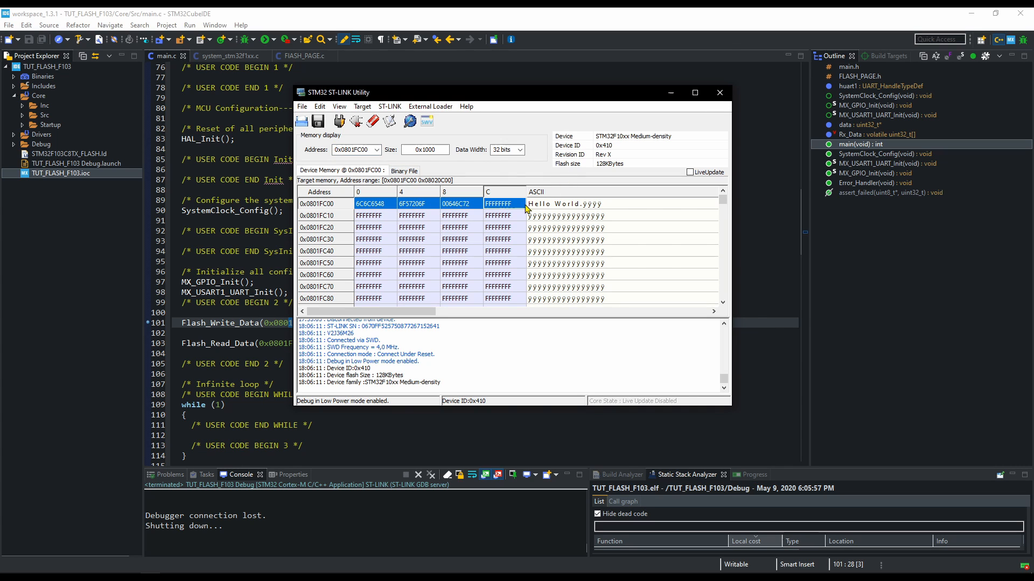
scroll(554, 209, right, 3)
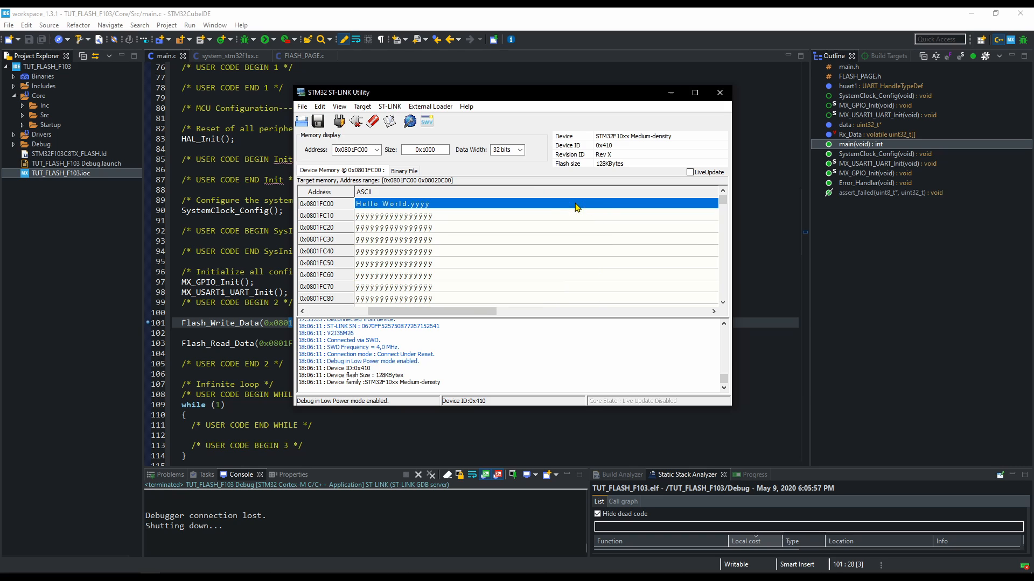
scroll(409, 212, left, 3)
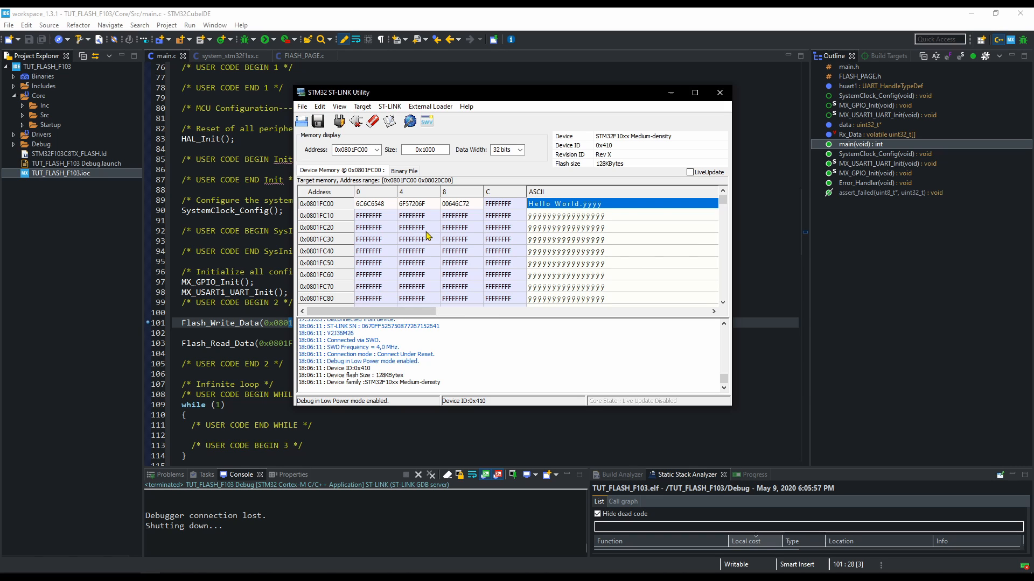
click(421, 230)
click(370, 204)
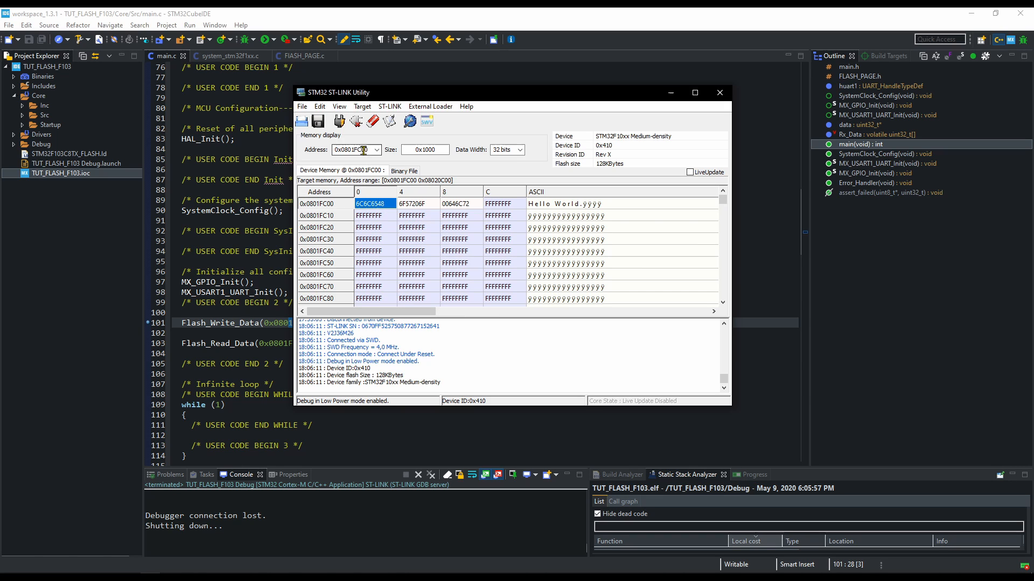
scroll(460, 250, down, 10)
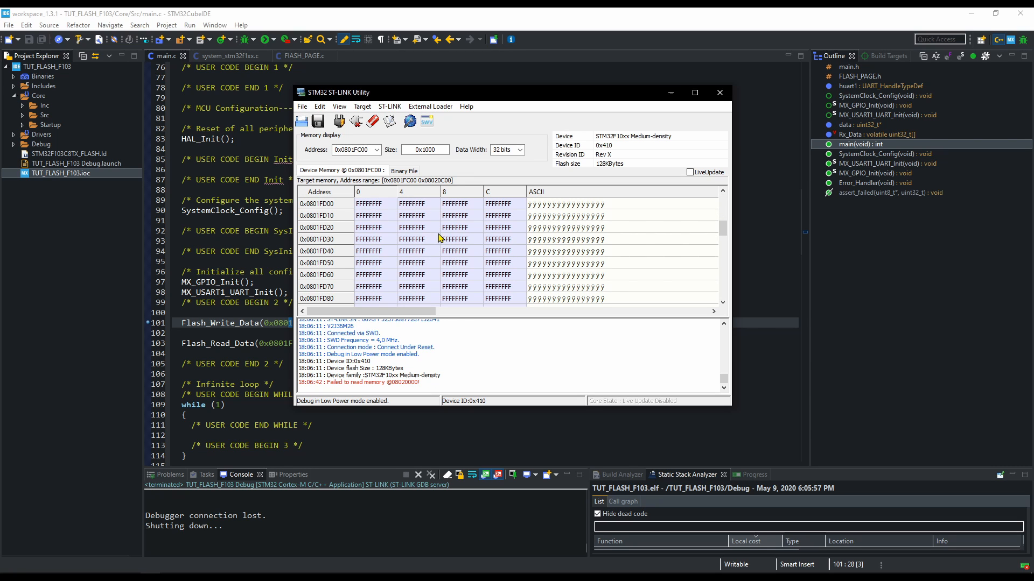
Return to the IDE and jump from main.c to the Flash_Write_Data definition in FLASH_PAGE.c
click(670, 93)
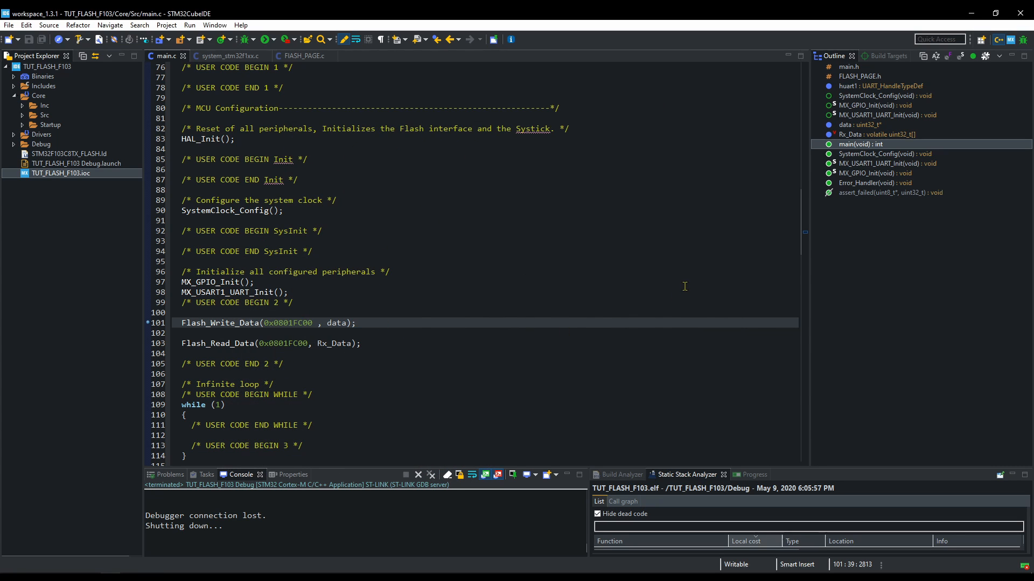
scroll(576, 289, down, 3)
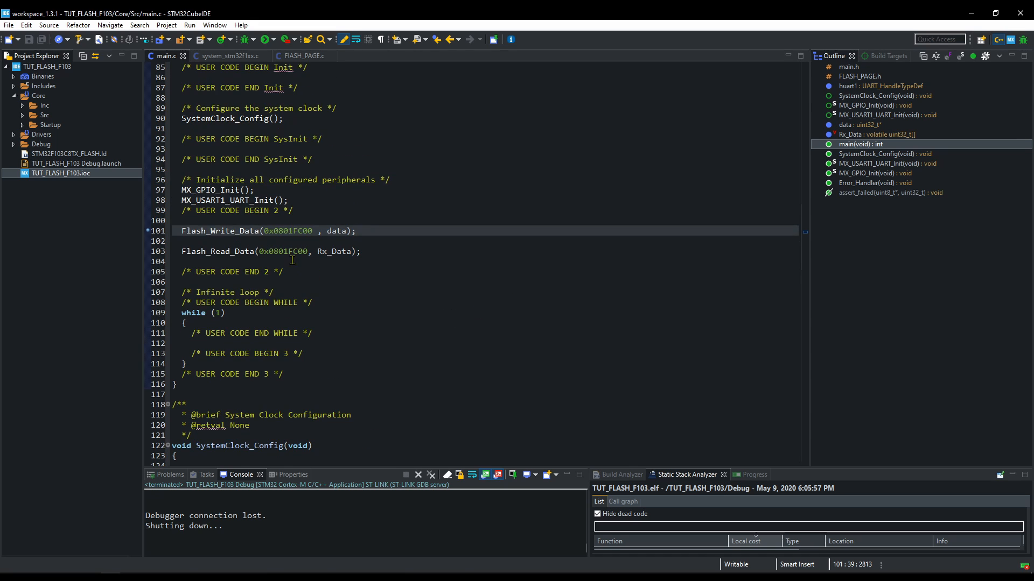
double_click(220, 231)
right_click(224, 234)
click(275, 242)
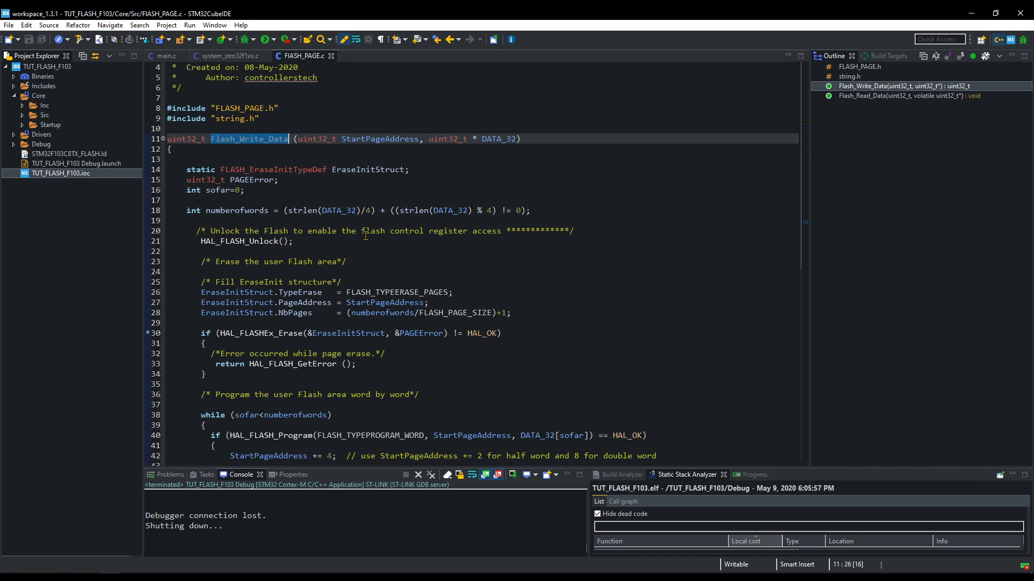
scroll(364, 235, down, 6)
drag(364, 162, 550, 388)
click(550, 262)
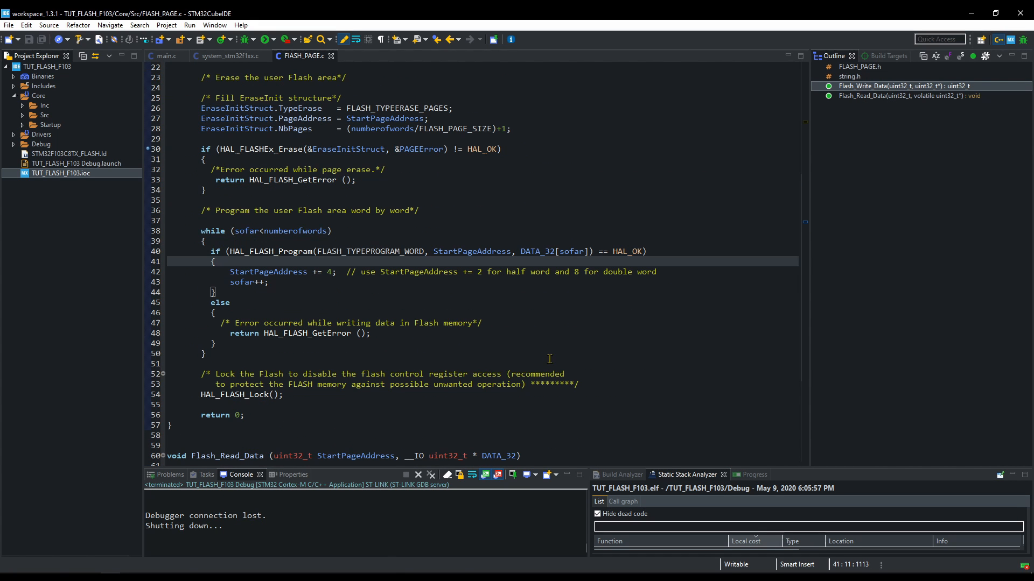
scroll(550, 358, down, 5)
scroll(549, 358, up, 6)
scroll(550, 357, down, 6)
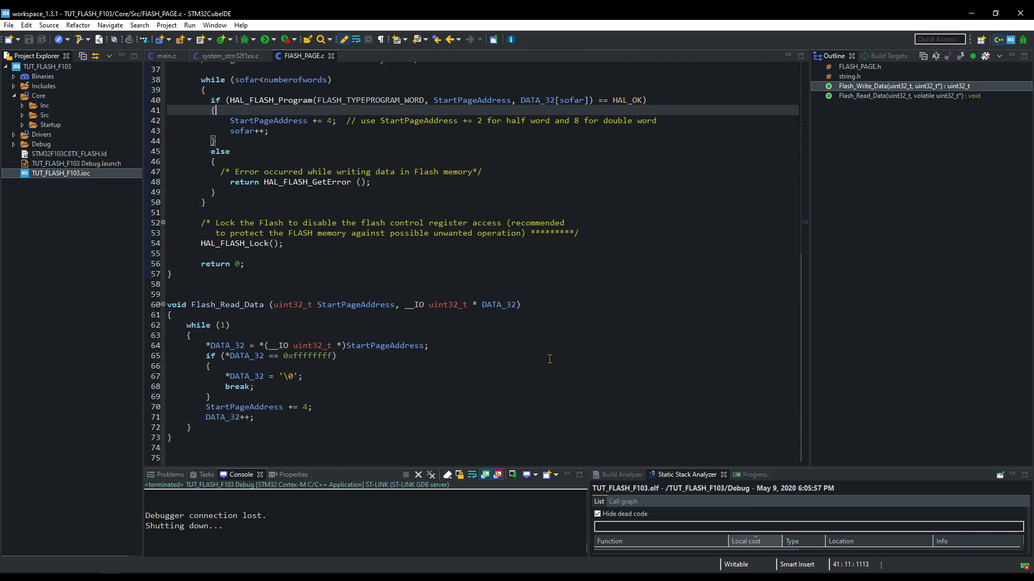